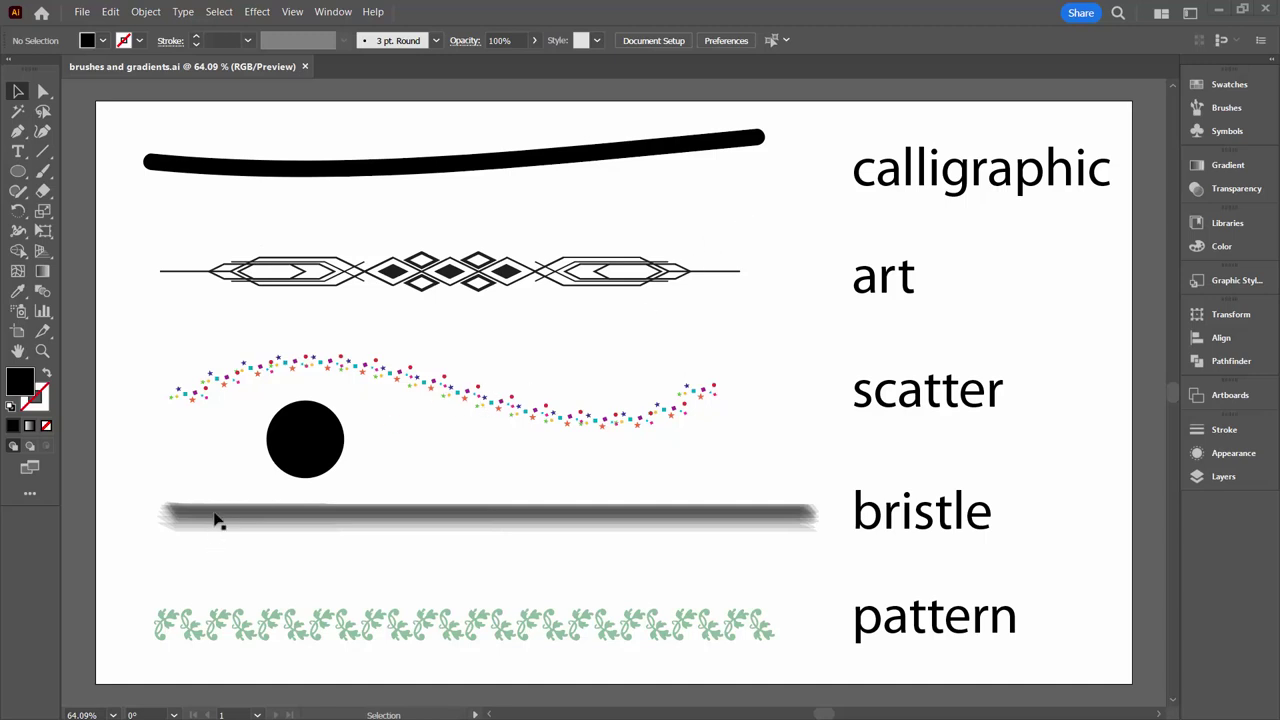
- Fill the black practice circle with the orange gradient swatch
{"action": "left_click", "coordinate": [305, 450]}
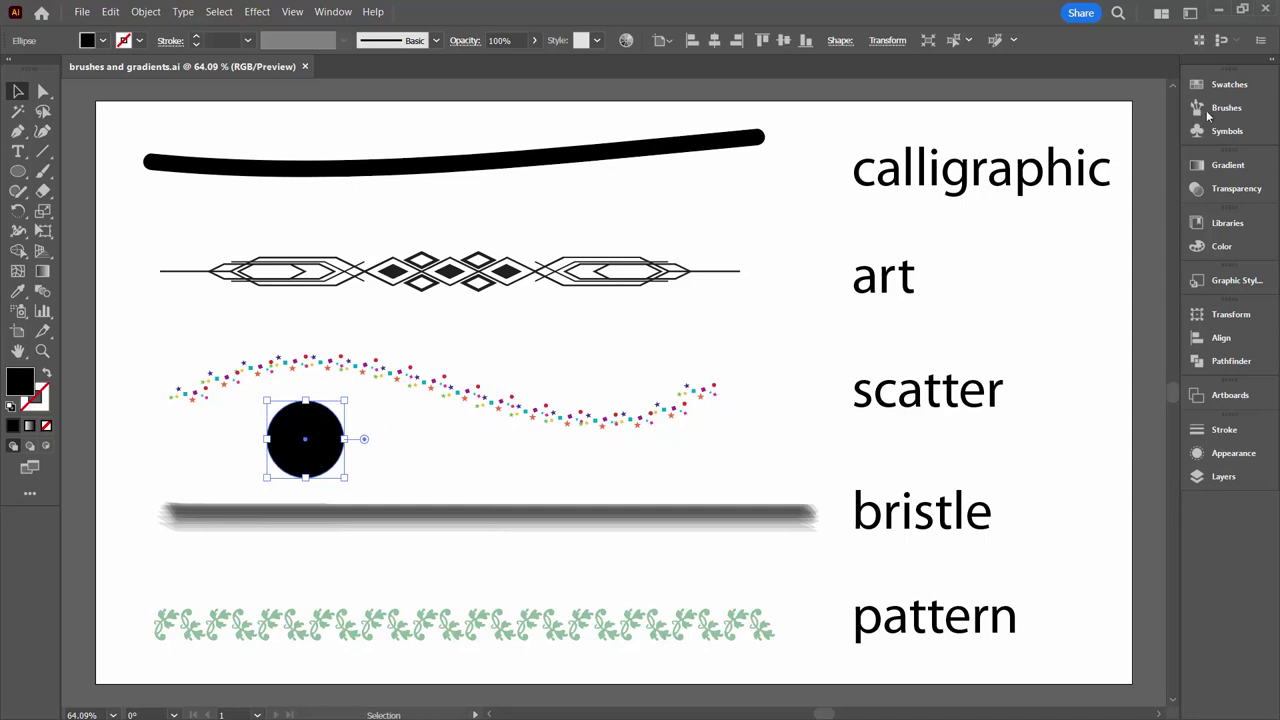
{"action": "left_click", "coordinate": [1225, 84]}
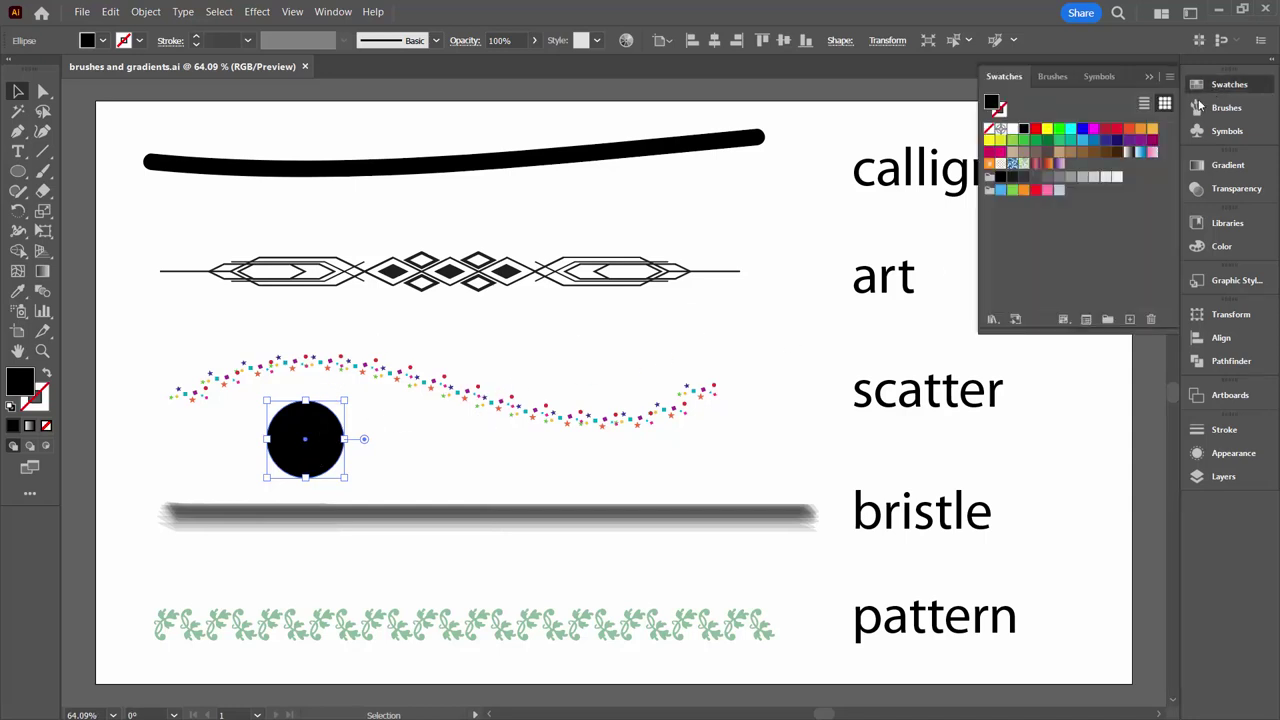
{"action": "left_click", "coordinate": [1047, 163]}
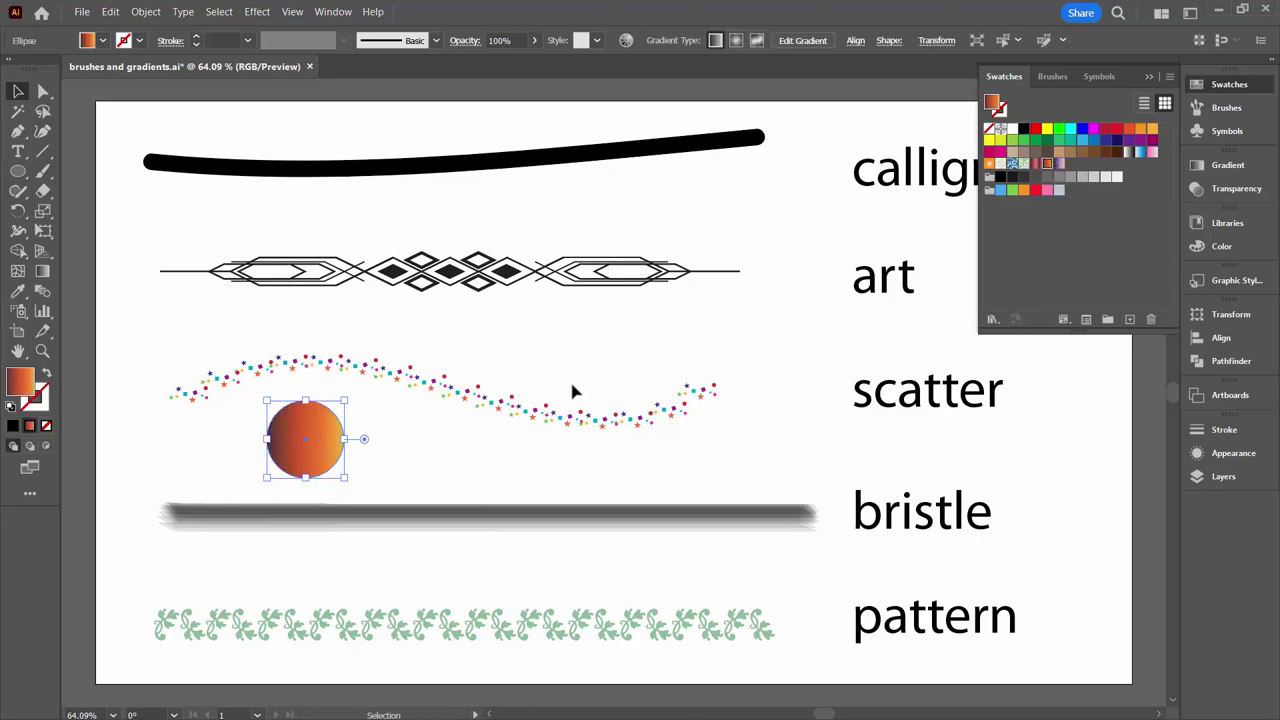
{"action": "left_click", "coordinate": [398, 458]}
{"action": "left_click", "coordinate": [316, 447]}
{"action": "left_click", "coordinate": [1149, 76]}
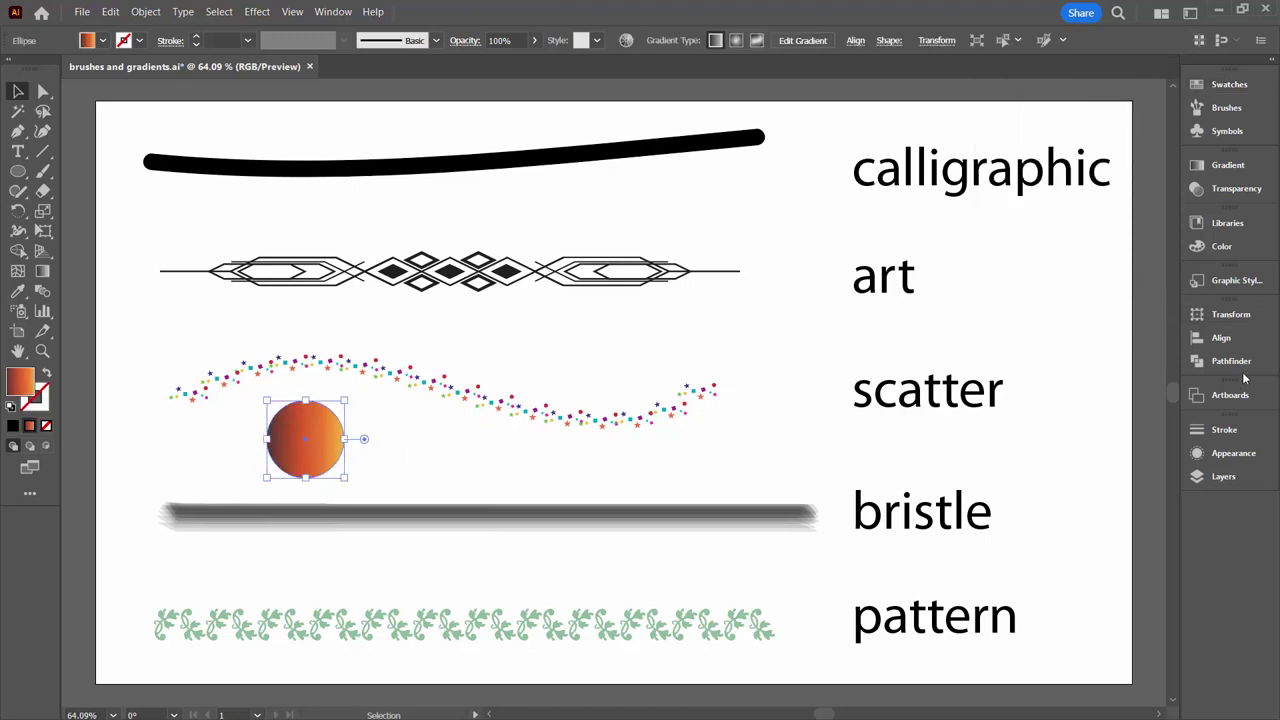
- In the Gradient panel, try radial, return to linear, and set the angle to 90°
{"action": "left_click", "coordinate": [1228, 166]}
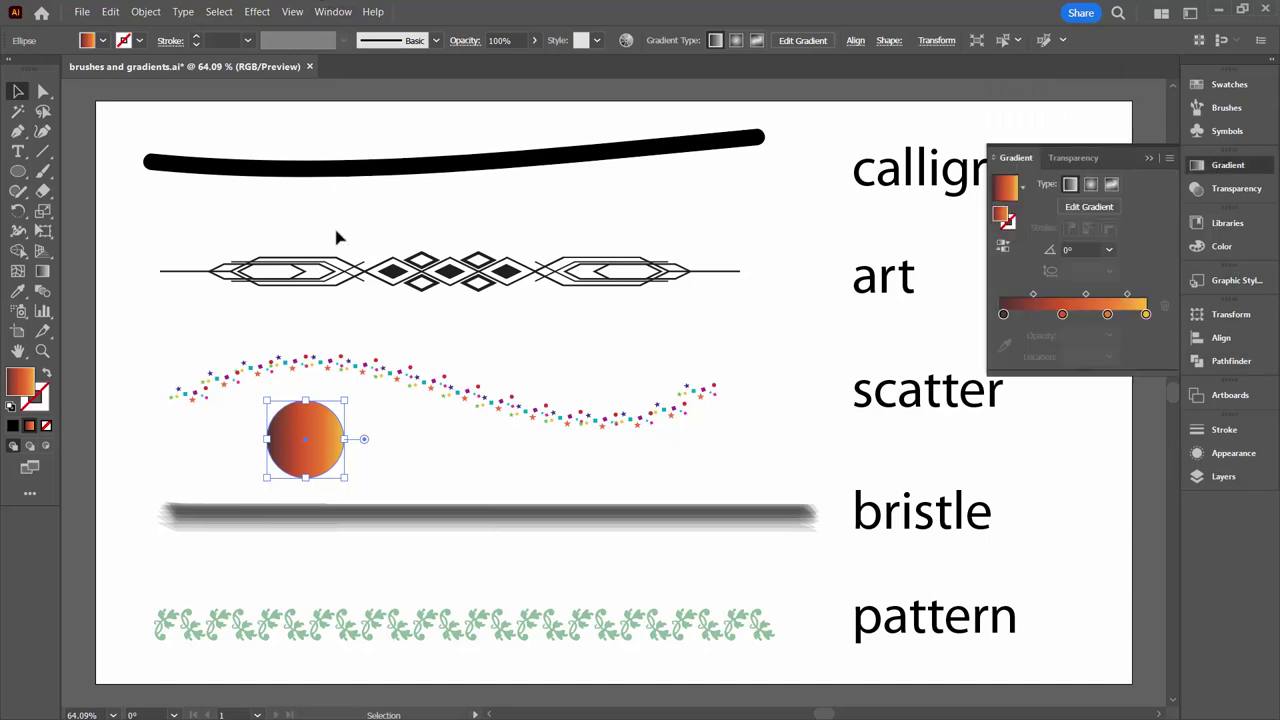
{"action": "left_click", "coordinate": [1091, 184]}
{"action": "left_click", "coordinate": [1070, 184]}
{"action": "left_click", "coordinate": [1108, 248]}
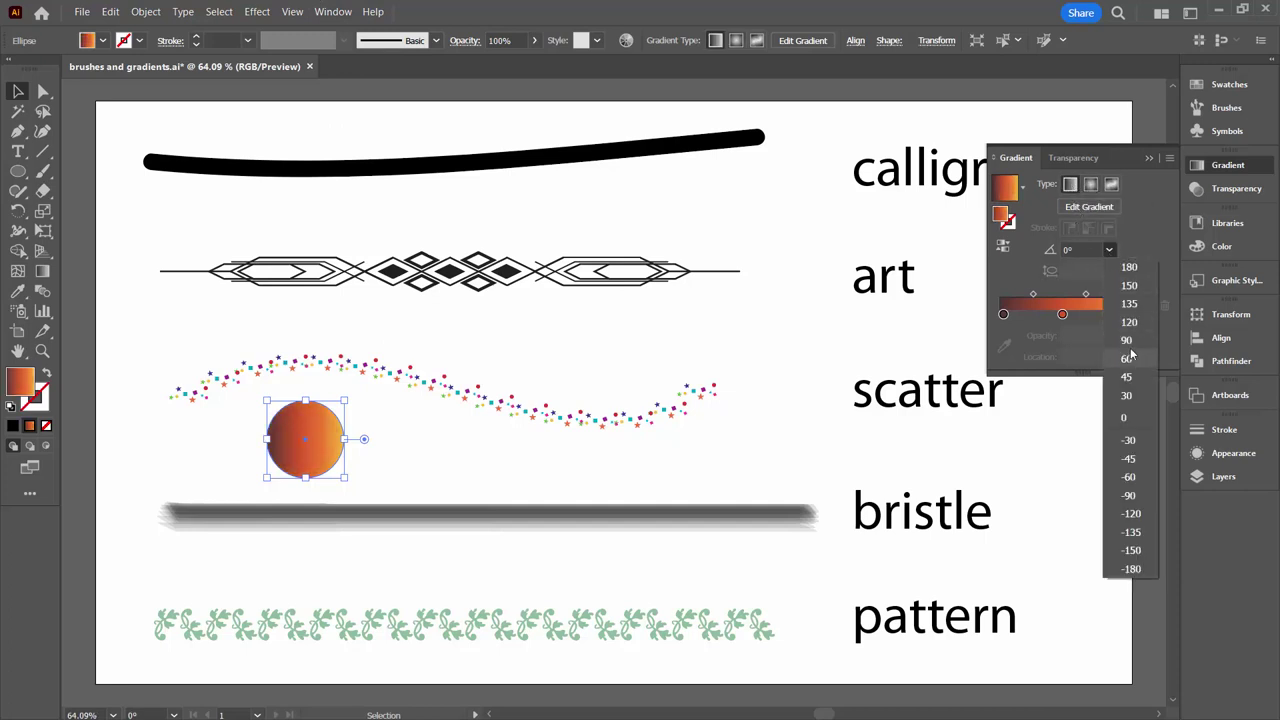
{"action": "left_click", "coordinate": [1130, 347]}
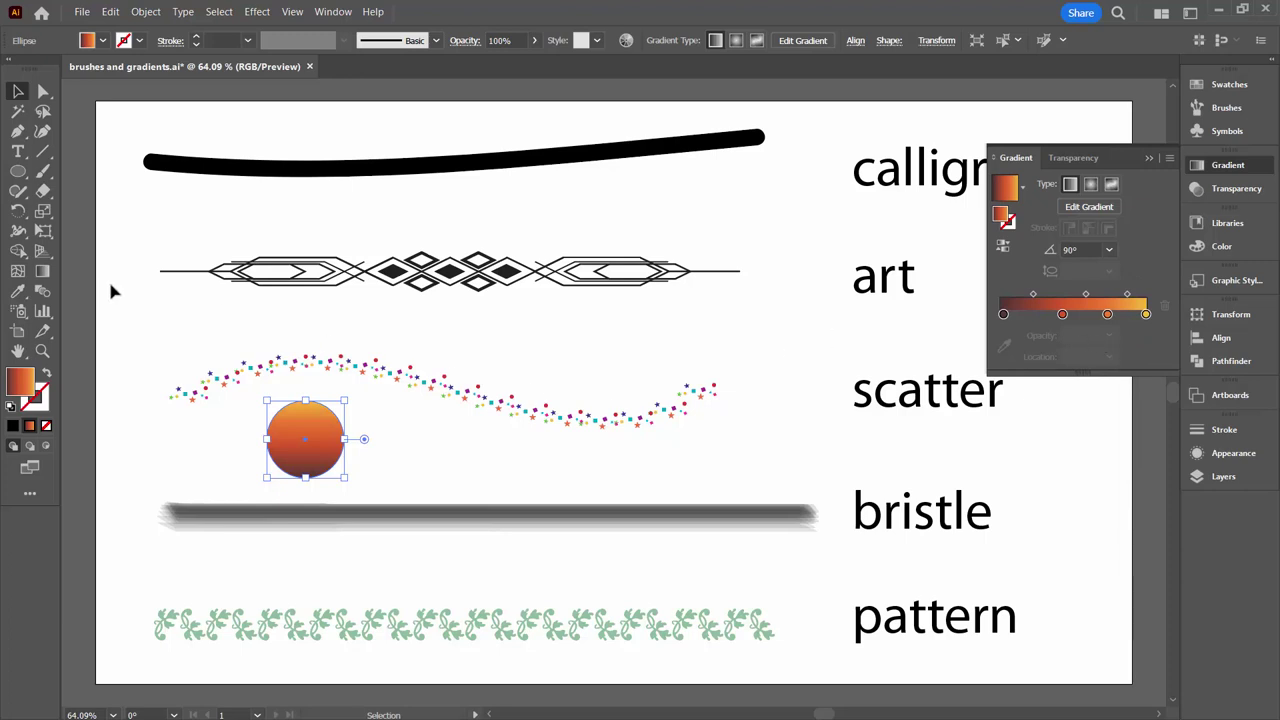
- Drag the gradient diagonally across the circle with the Gradient tool
{"action": "left_click", "coordinate": [42, 271]}
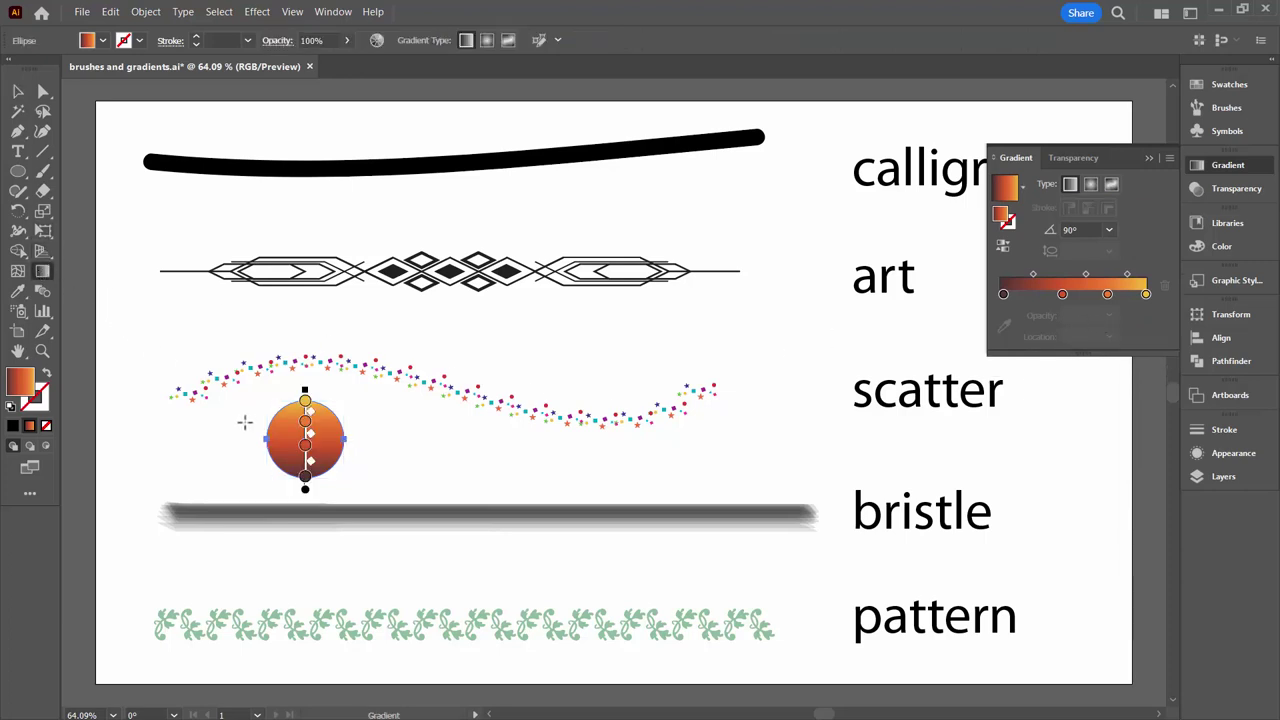
{"action": "left_click_drag", "start_coordinate": [236, 412], "coordinate": [366, 463]}
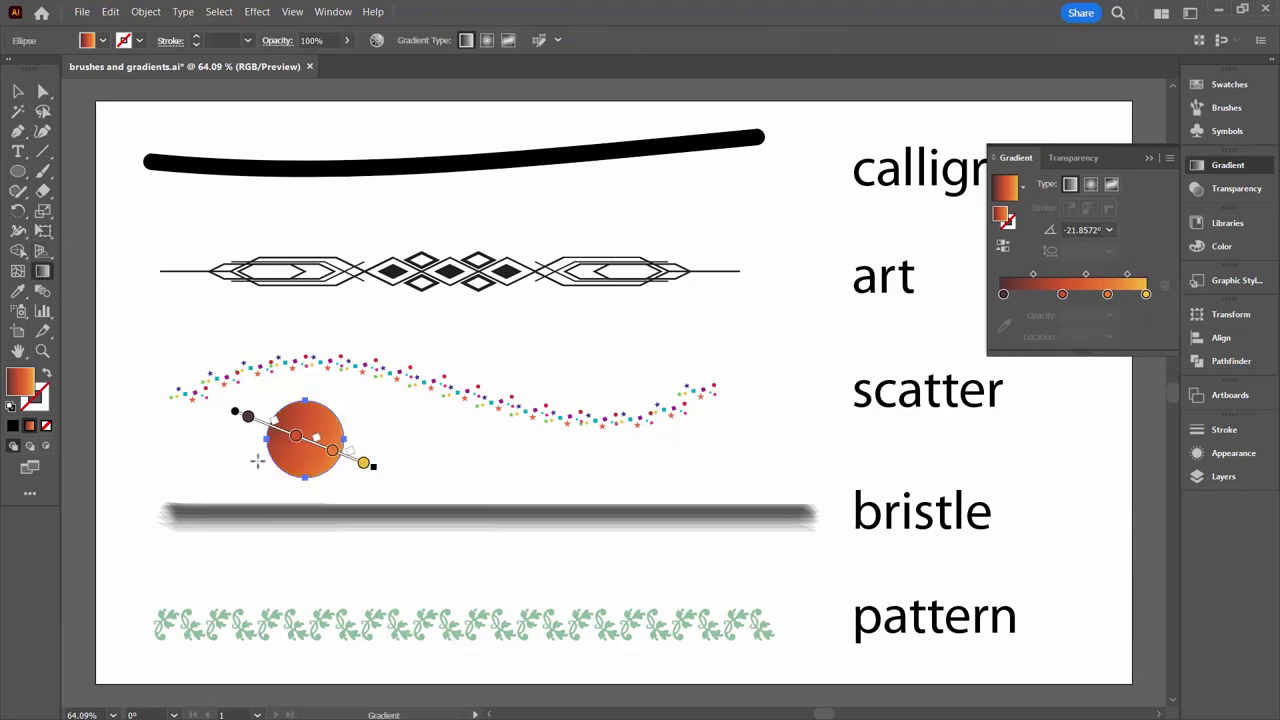
{"action": "left_click_drag", "start_coordinate": [340, 399], "coordinate": [288, 453]}
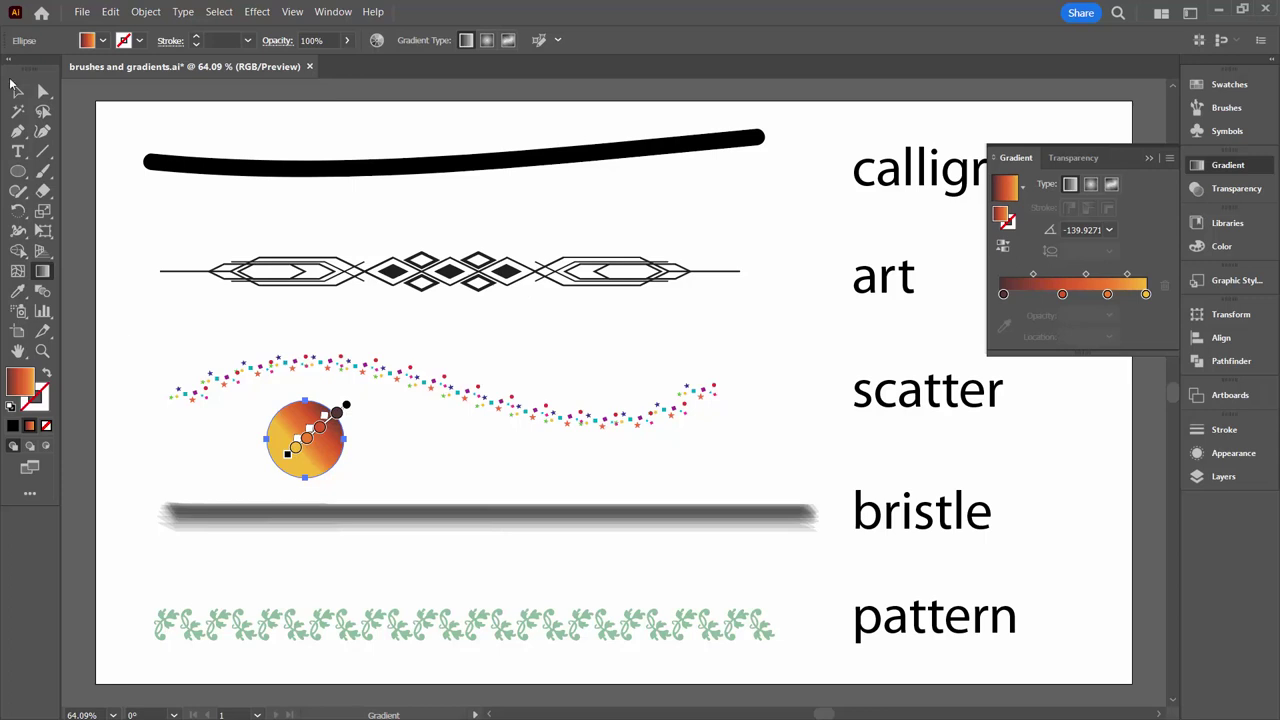
- Select the gradient circle with the Selection tool and delete it
{"action": "left_click", "coordinate": [15, 88]}
{"action": "left_click", "coordinate": [345, 467]}
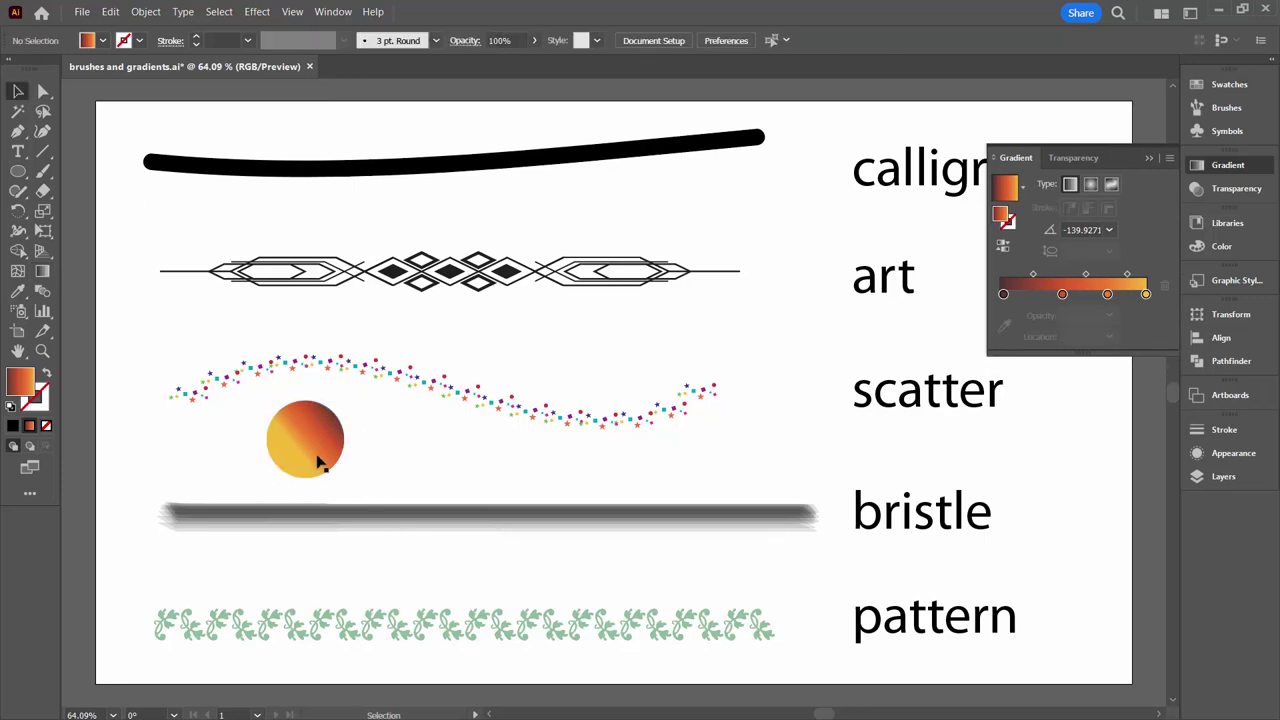
{"action": "left_click", "coordinate": [318, 462]}
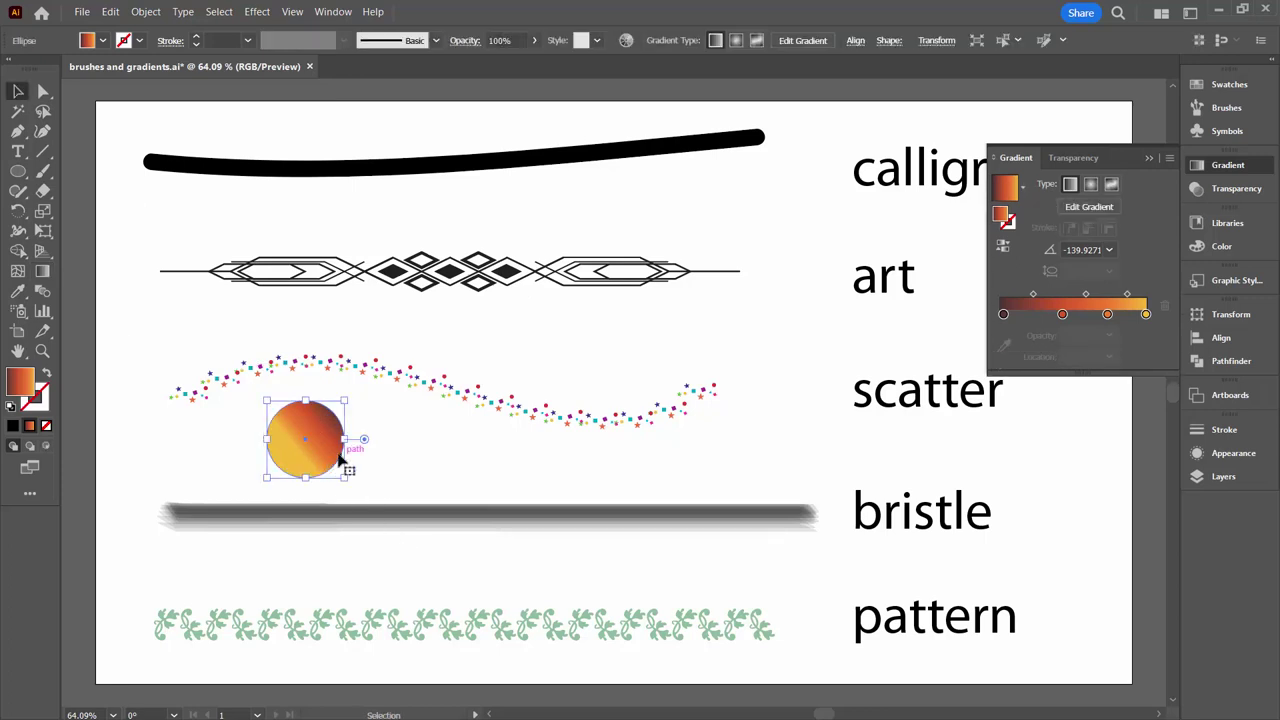
{"action": "key", "text": "Delete"}
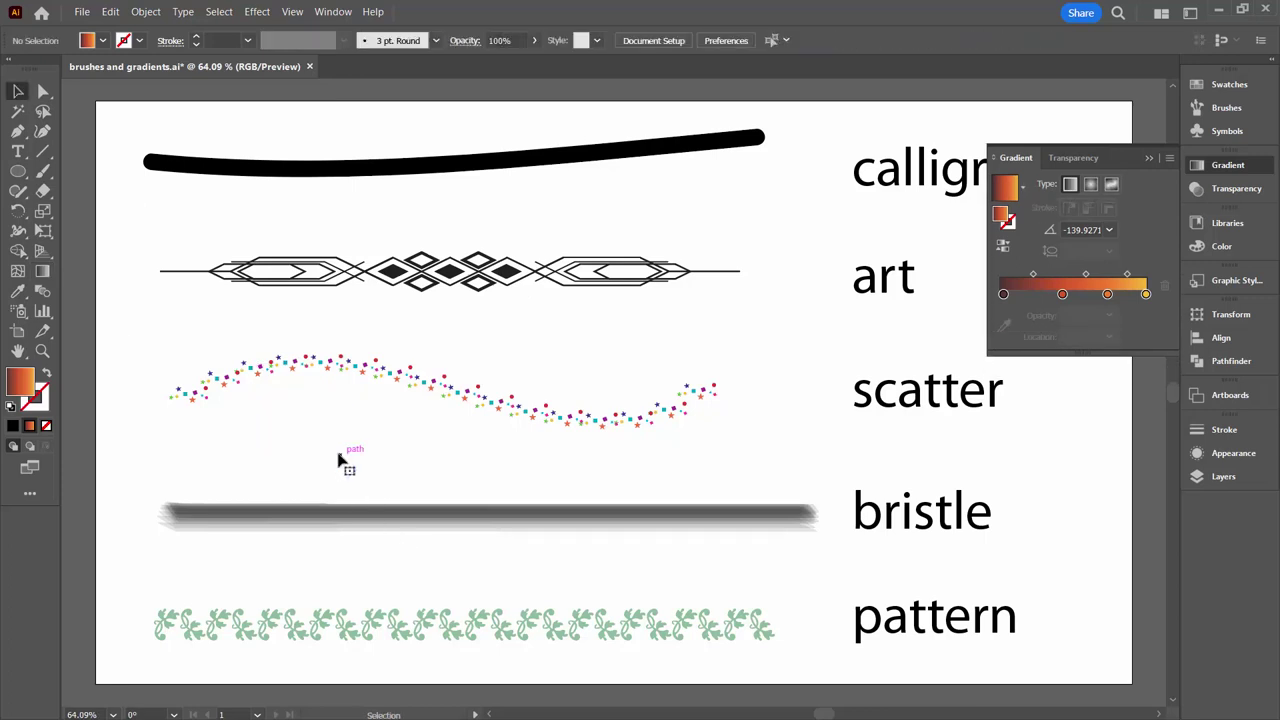
- Select the calligraphic line and apply the gradient to its stroke
{"action": "left_click", "coordinate": [1148, 157]}
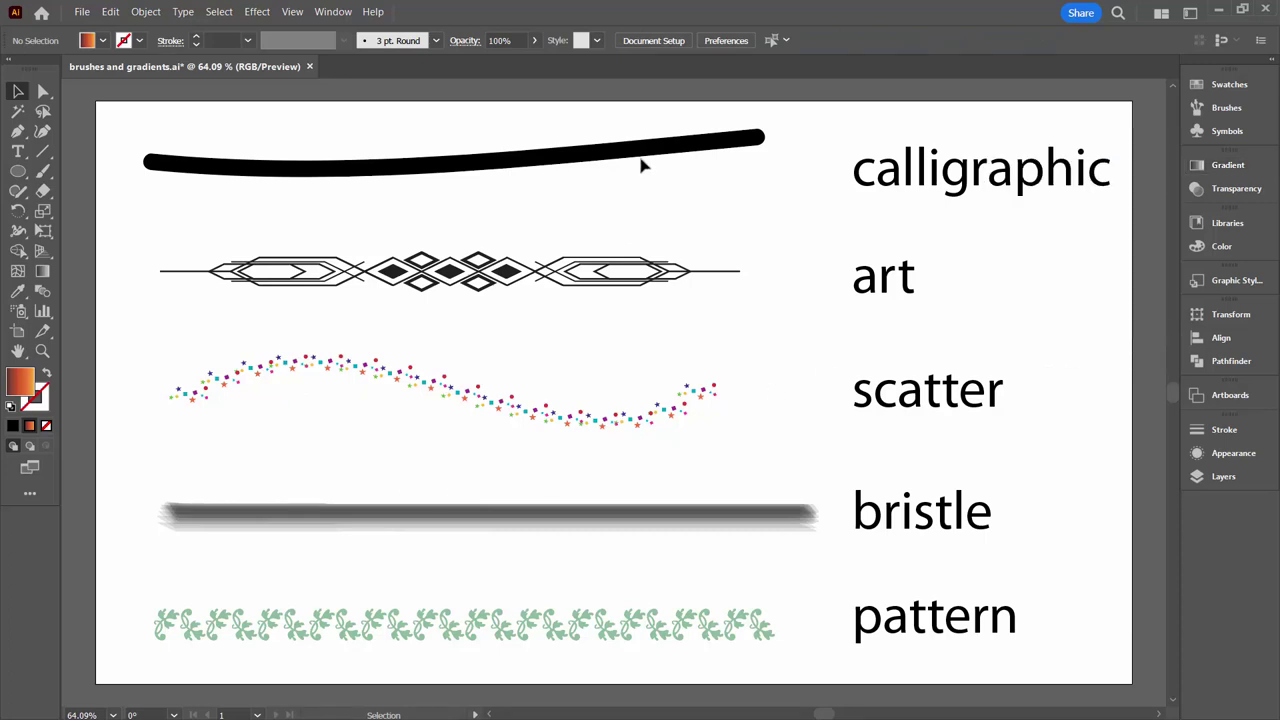
{"action": "left_click", "coordinate": [580, 163]}
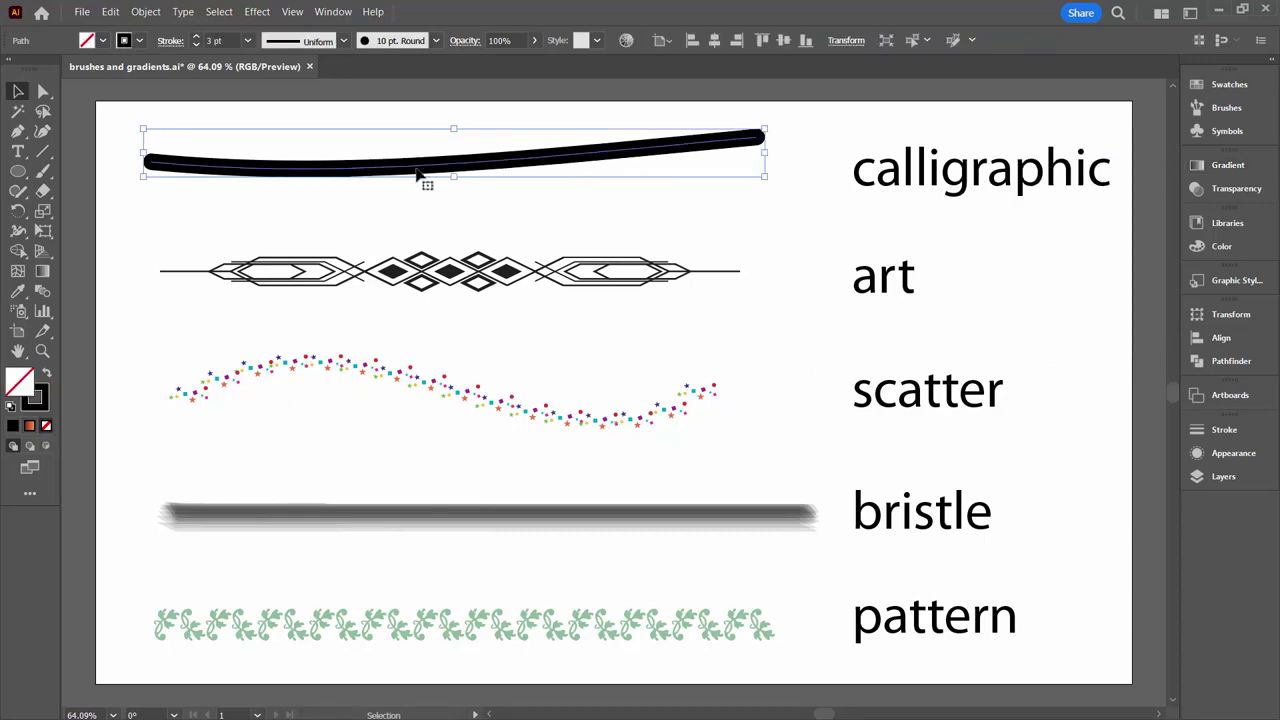
{"action": "left_click", "coordinate": [38, 399]}
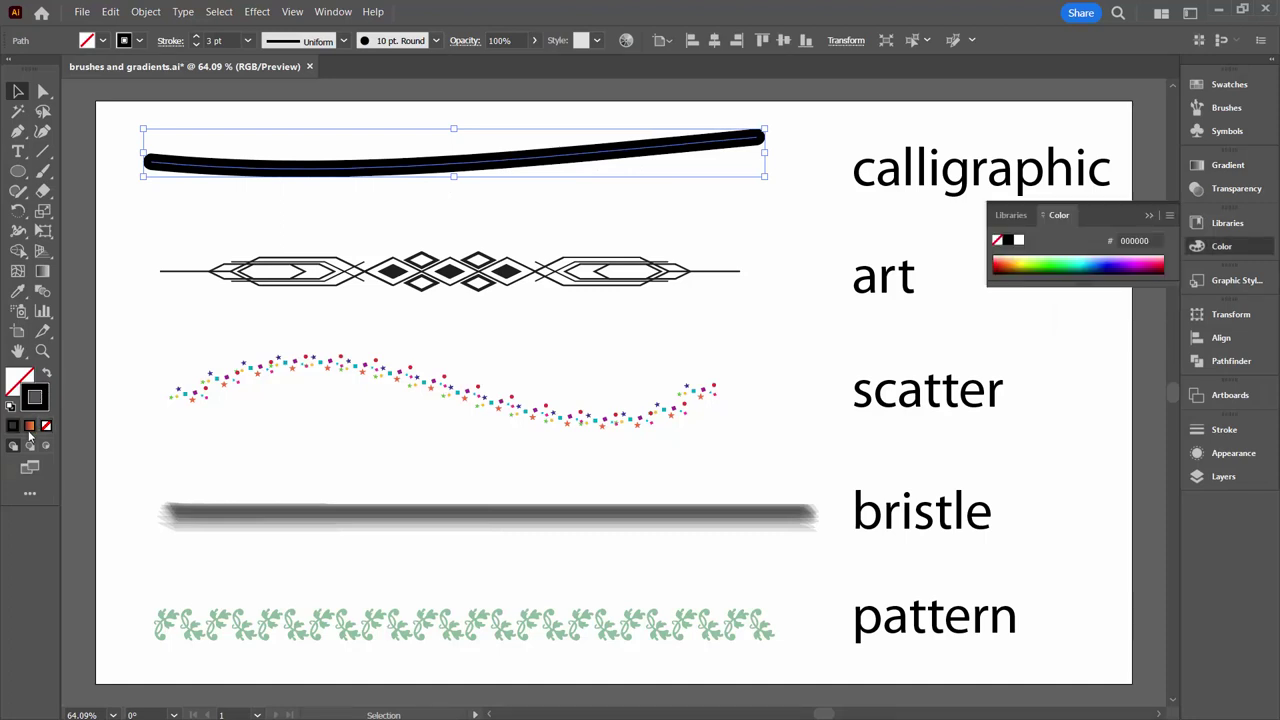
{"action": "left_click", "coordinate": [30, 426]}
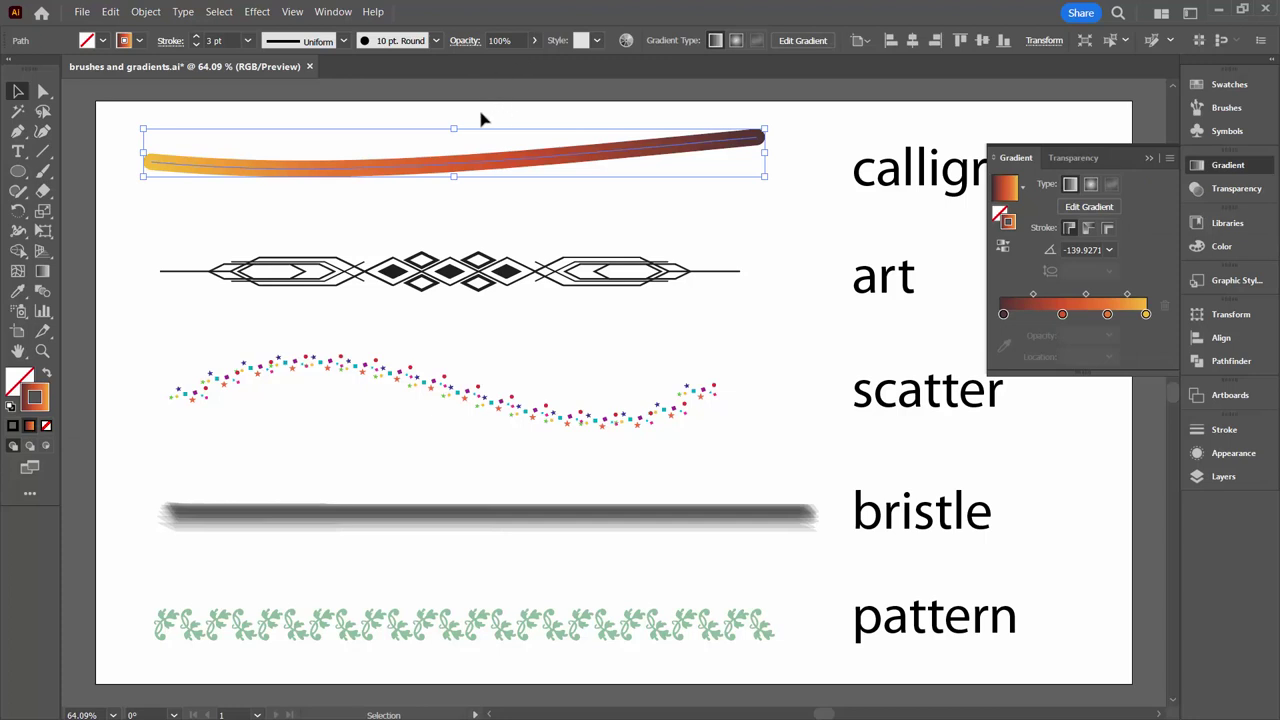
- Set the calligraphic stroke's gradient angle to 180° after trying 0°, then deselect
{"action": "left_click", "coordinate": [1108, 250]}
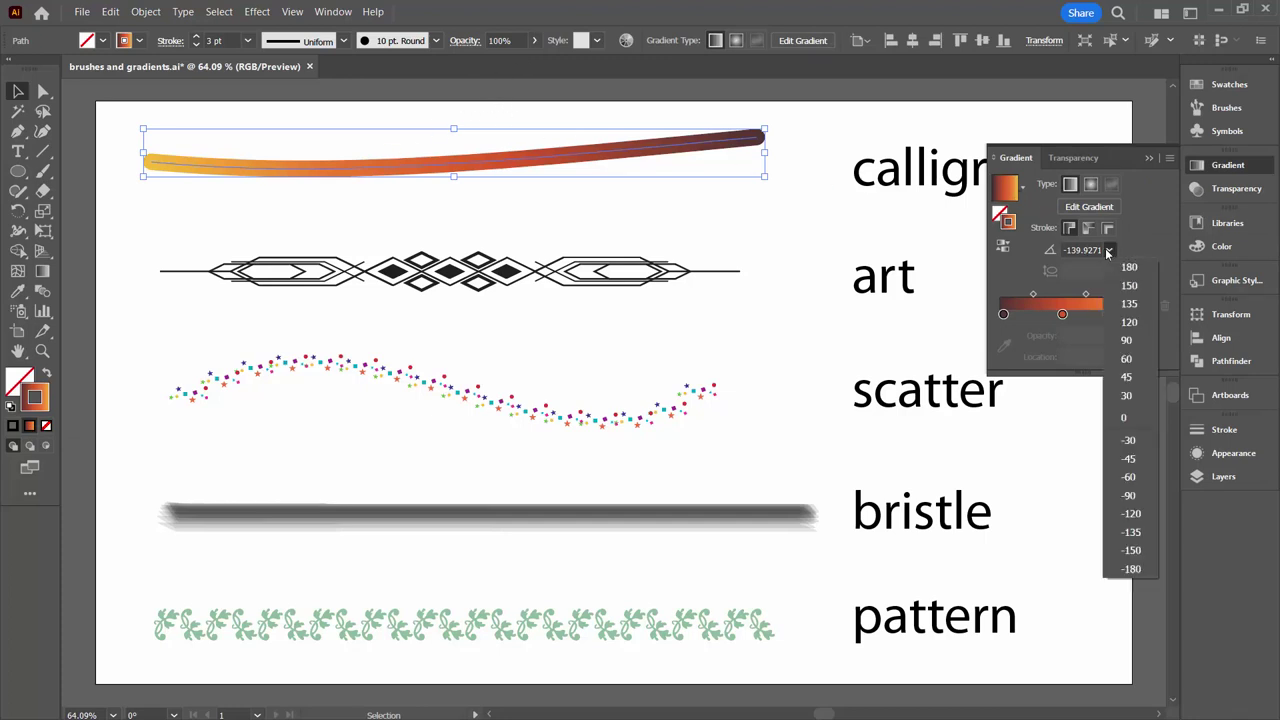
{"action": "left_click", "coordinate": [1124, 417]}
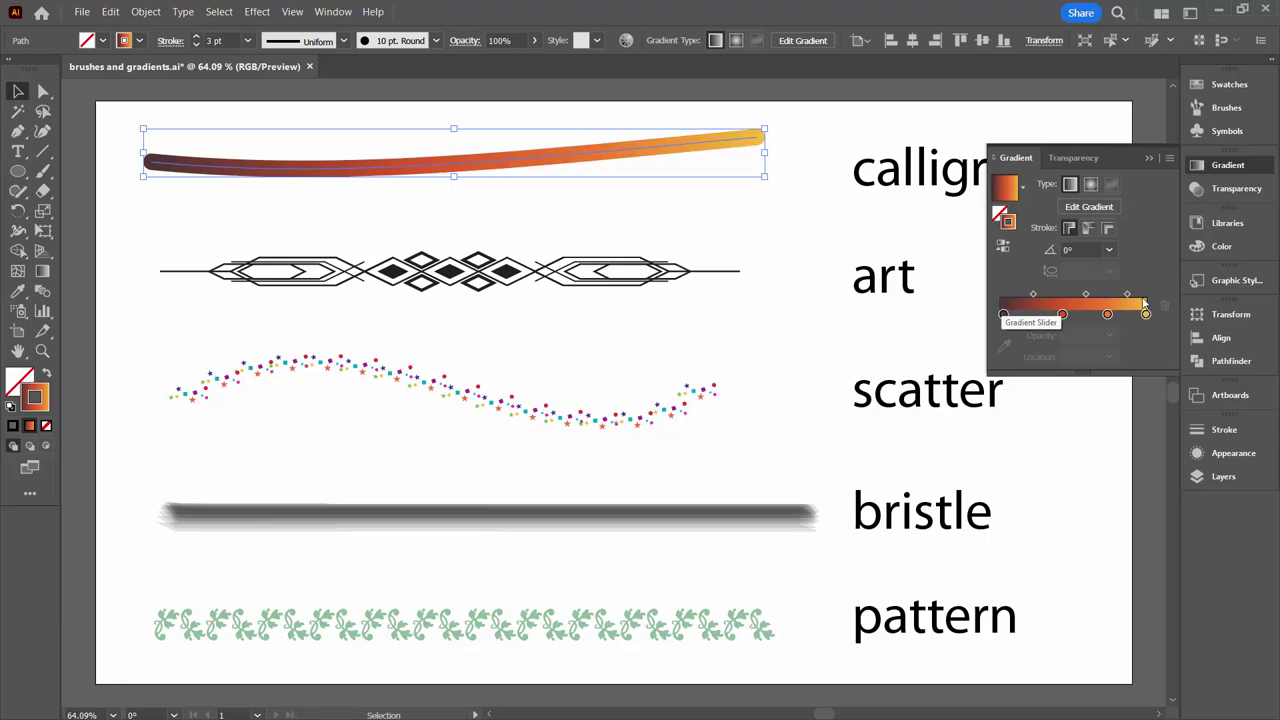
{"action": "left_click", "coordinate": [1109, 249]}
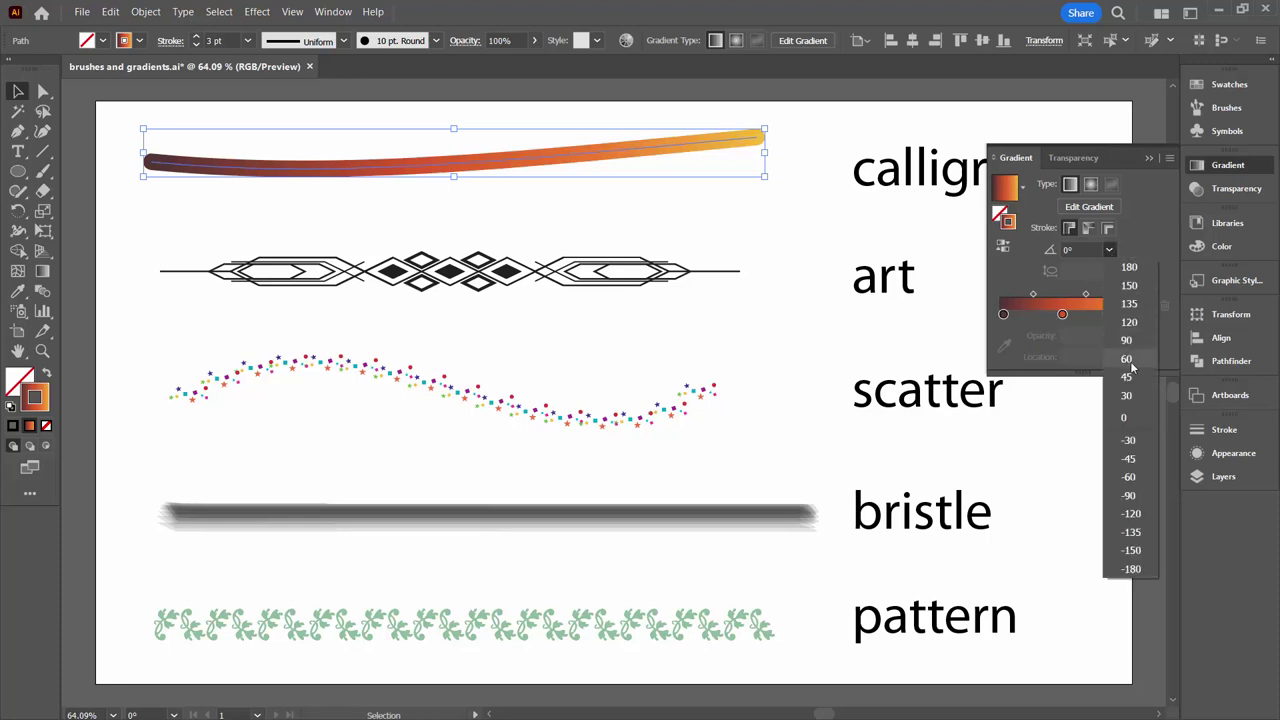
{"action": "left_click", "coordinate": [1129, 267]}
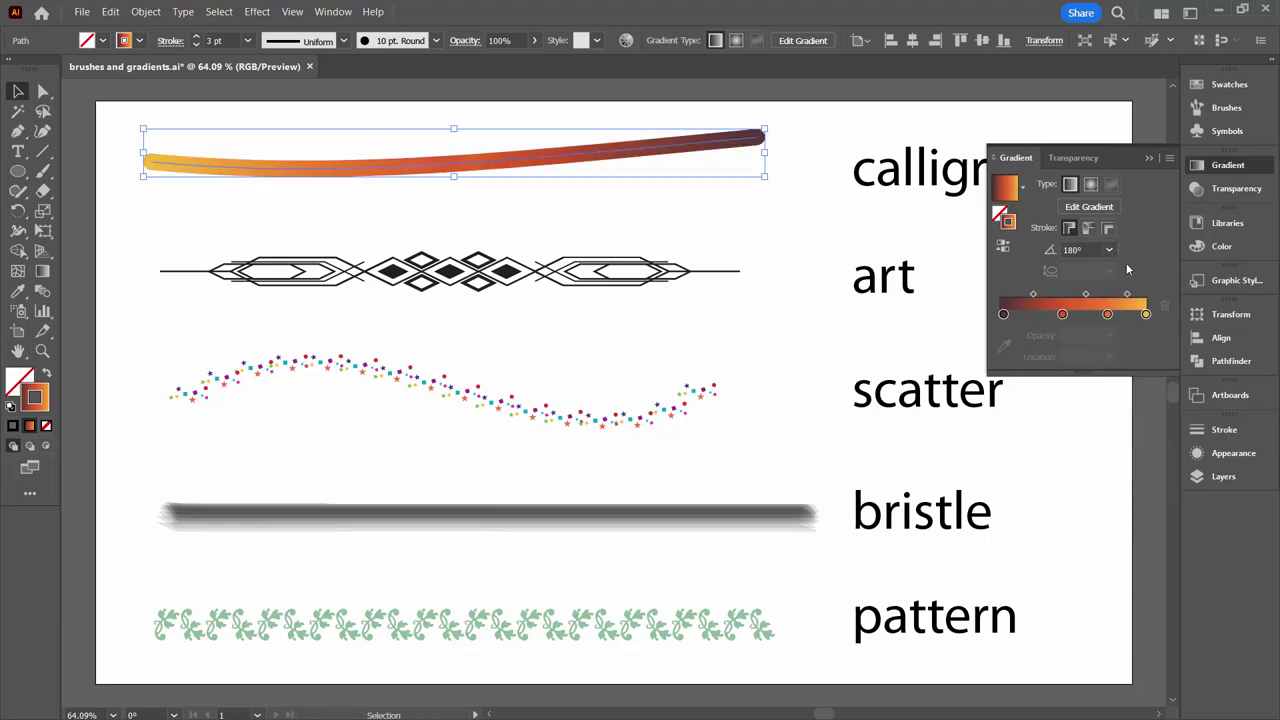
{"action": "left_click", "coordinate": [716, 204]}
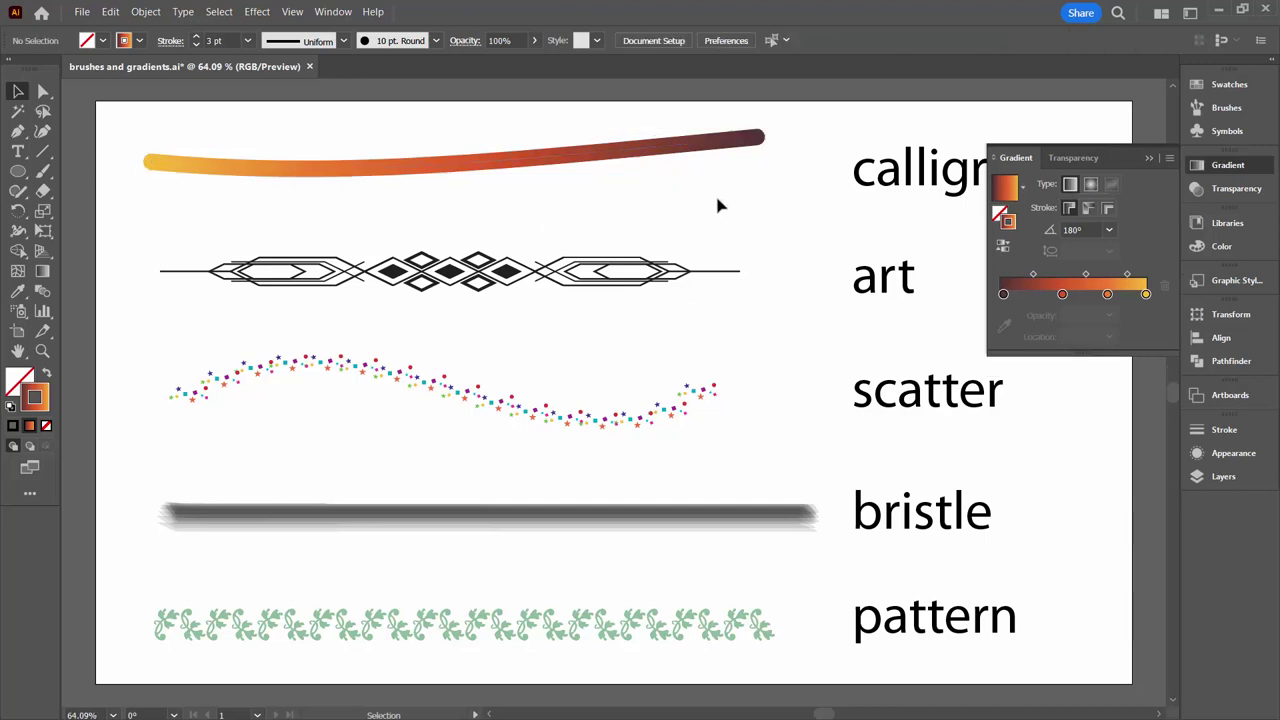
{"action": "left_click", "coordinate": [1147, 158]}
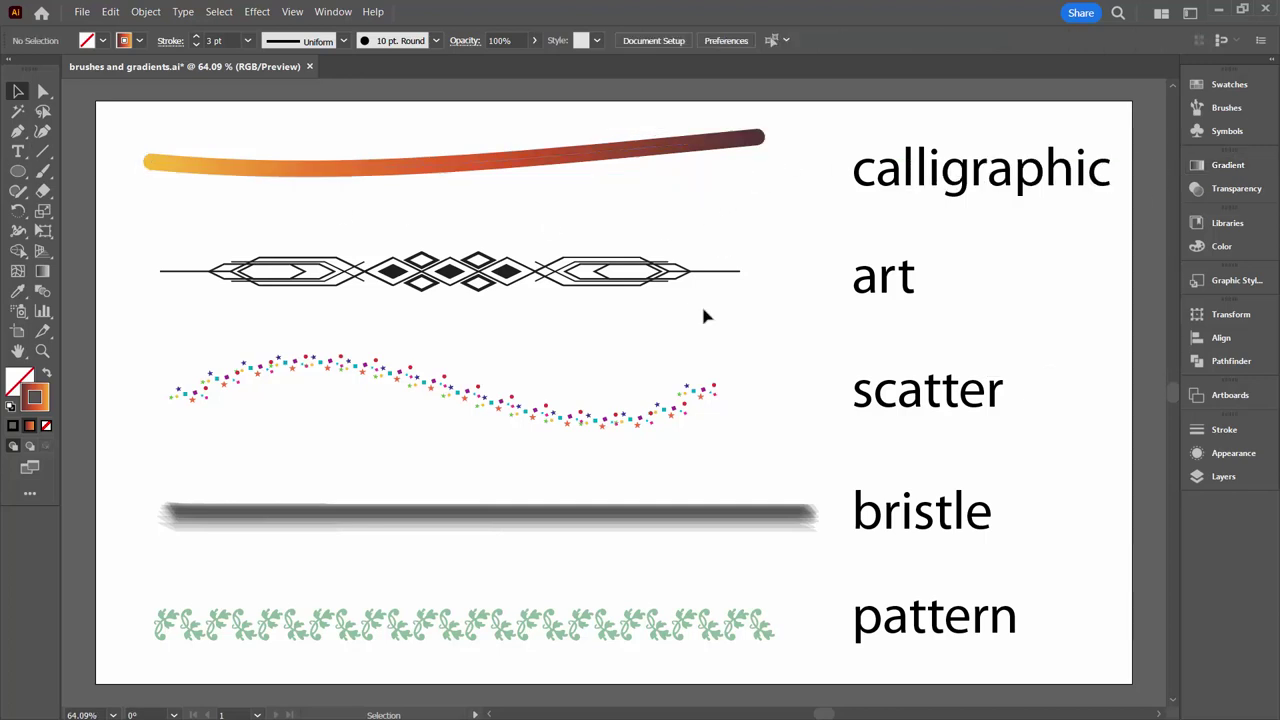
- Apply the gradient to the bristle stroke at a 0° angle, dark brown to yellow
{"action": "left_click", "coordinate": [589, 515]}
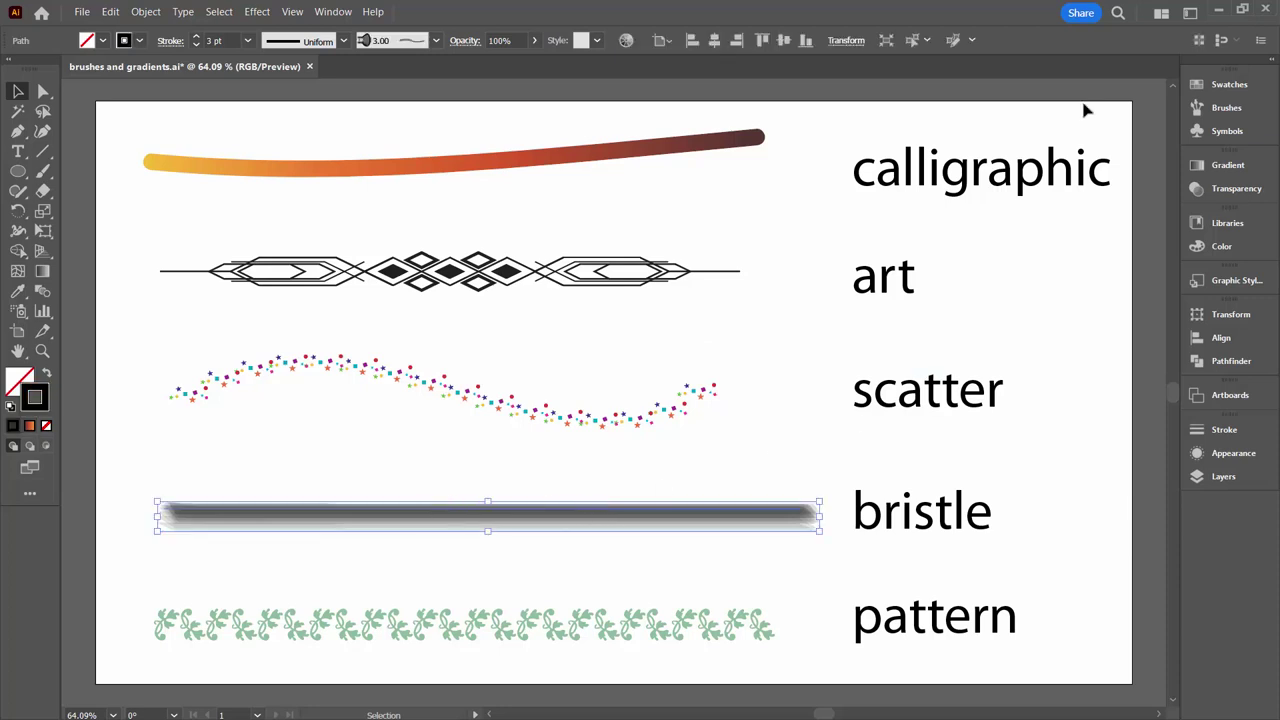
{"action": "left_click", "coordinate": [29, 426]}
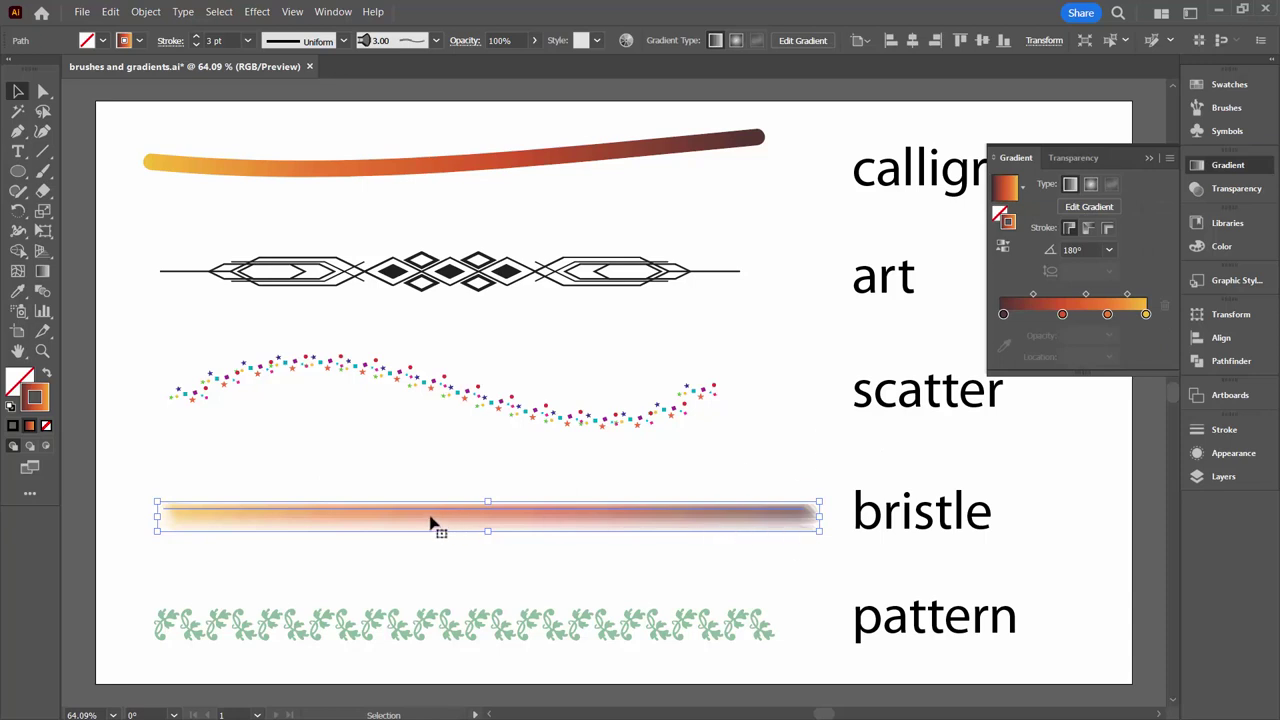
{"action": "left_click", "coordinate": [369, 464]}
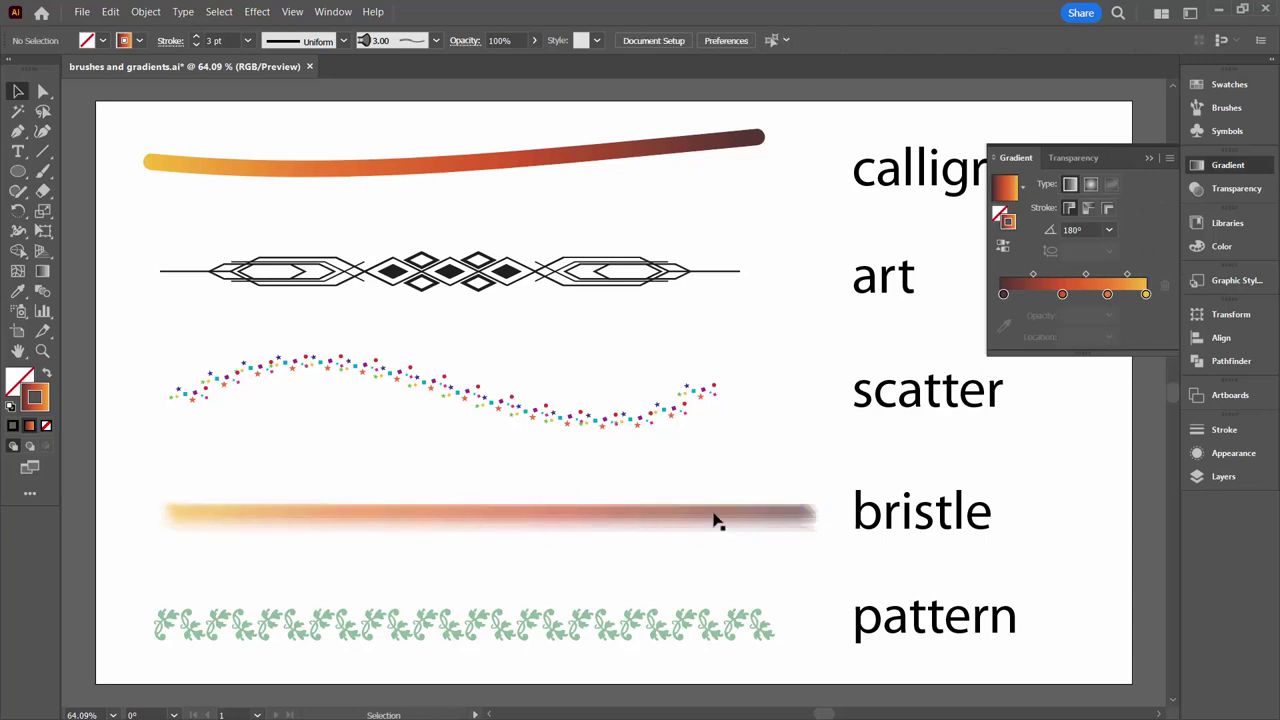
{"action": "left_click", "coordinate": [680, 527]}
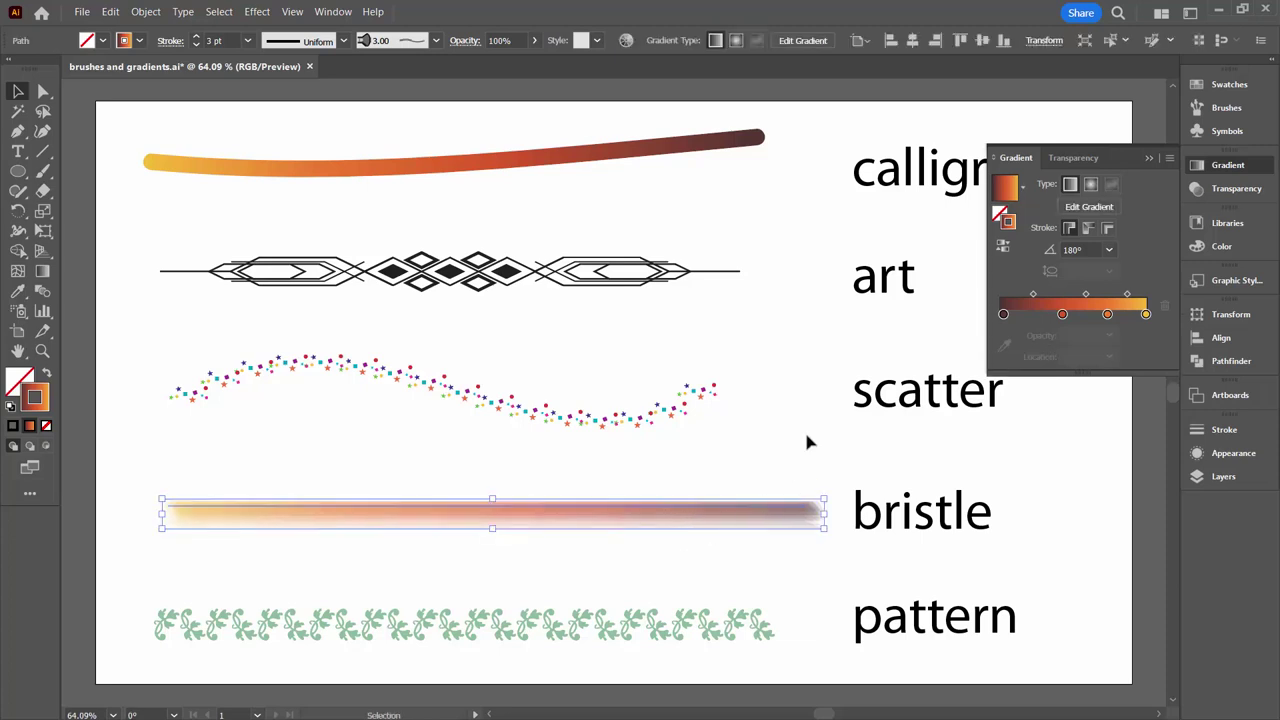
{"action": "left_click", "coordinate": [1108, 250]}
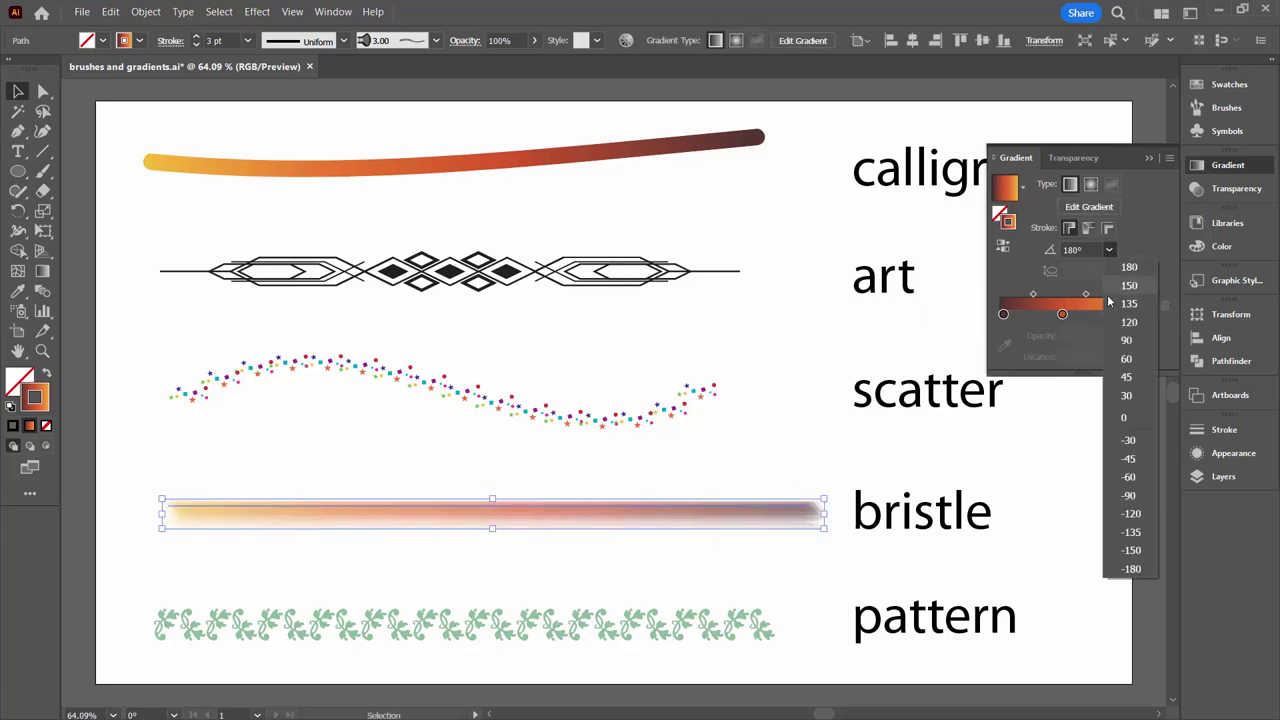
{"action": "left_click", "coordinate": [1125, 421]}
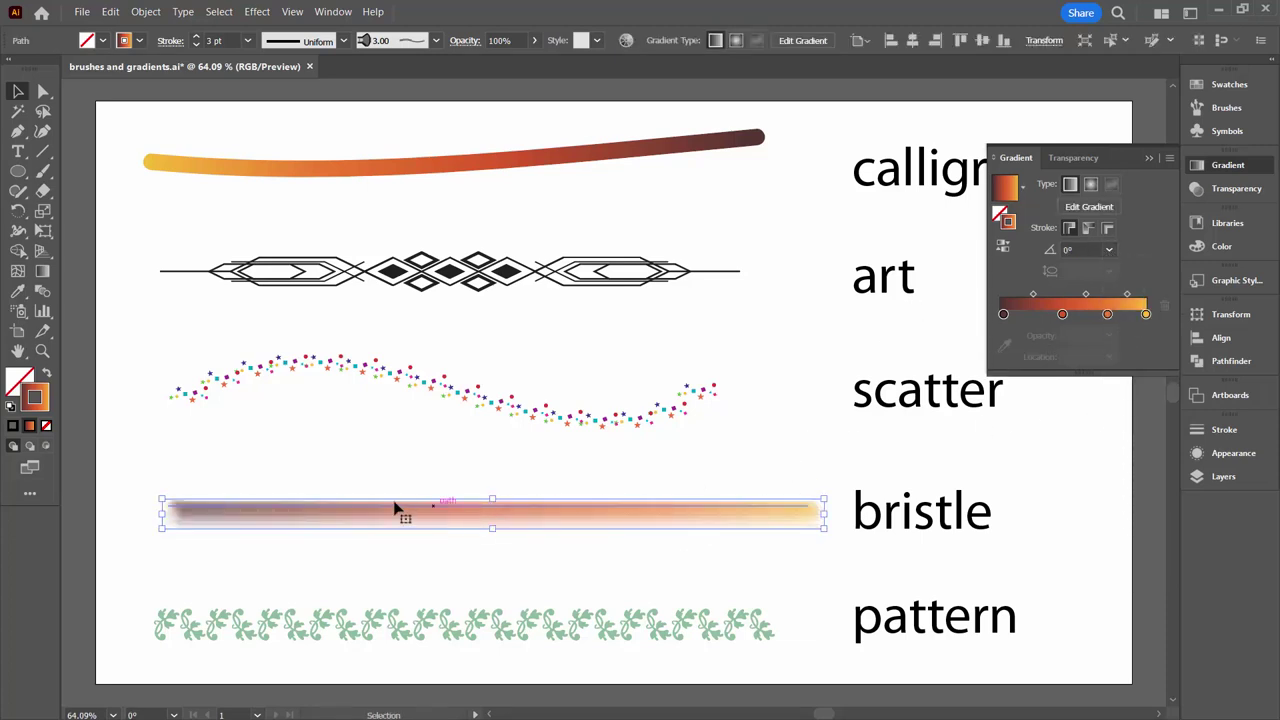
{"action": "left_click", "coordinate": [166, 487]}
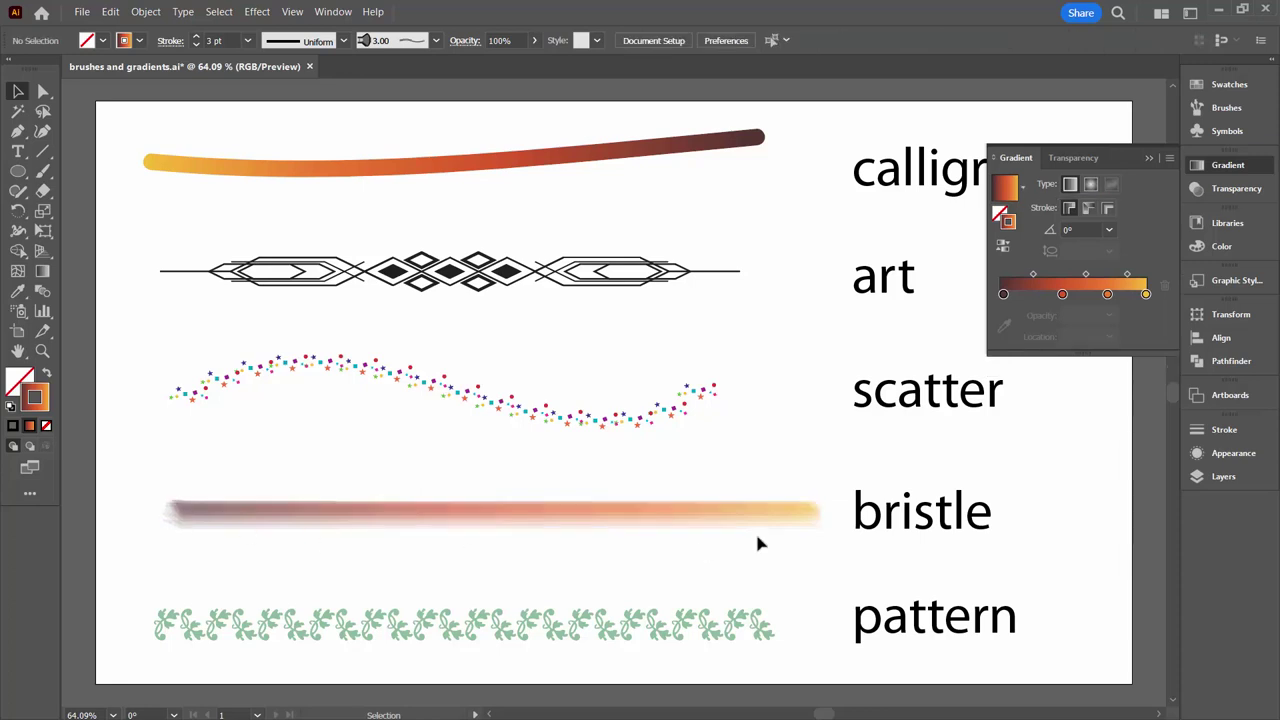
{"action": "left_click", "coordinate": [770, 372]}
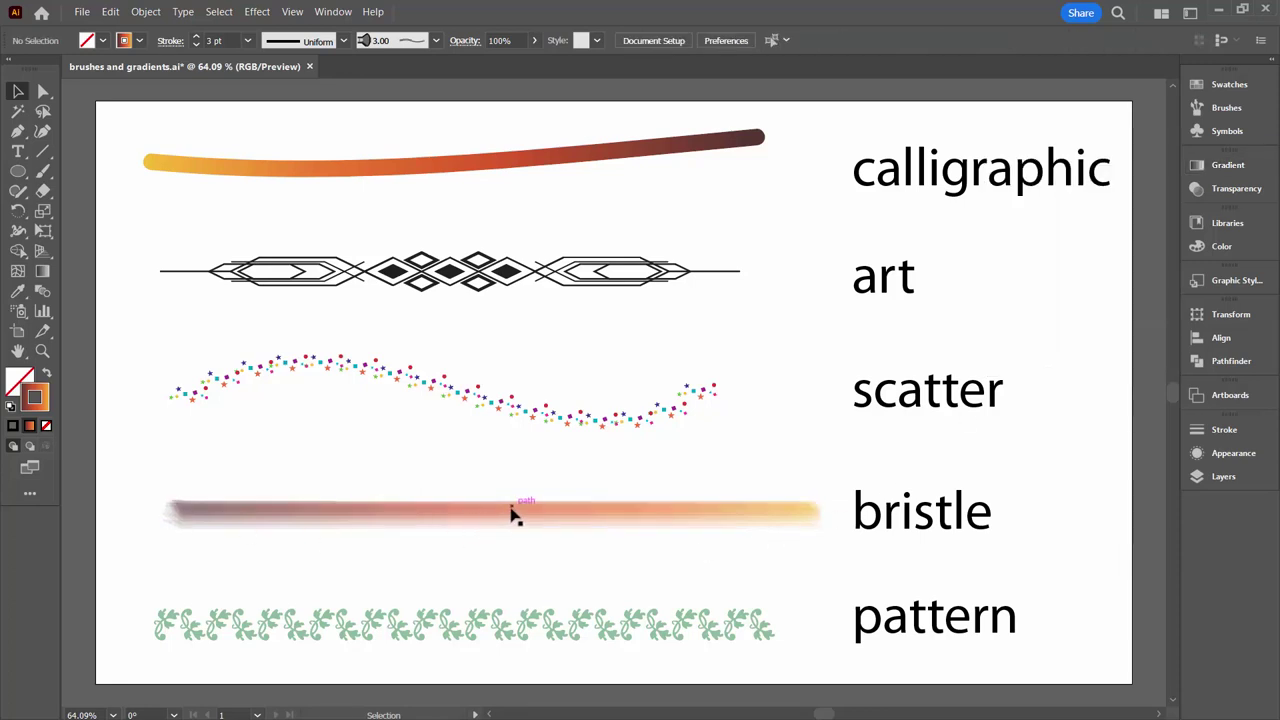
- Try a gradient on the ornamental art-brush line, then revert its stroke to solid colour
{"action": "left_click", "coordinate": [440, 270]}
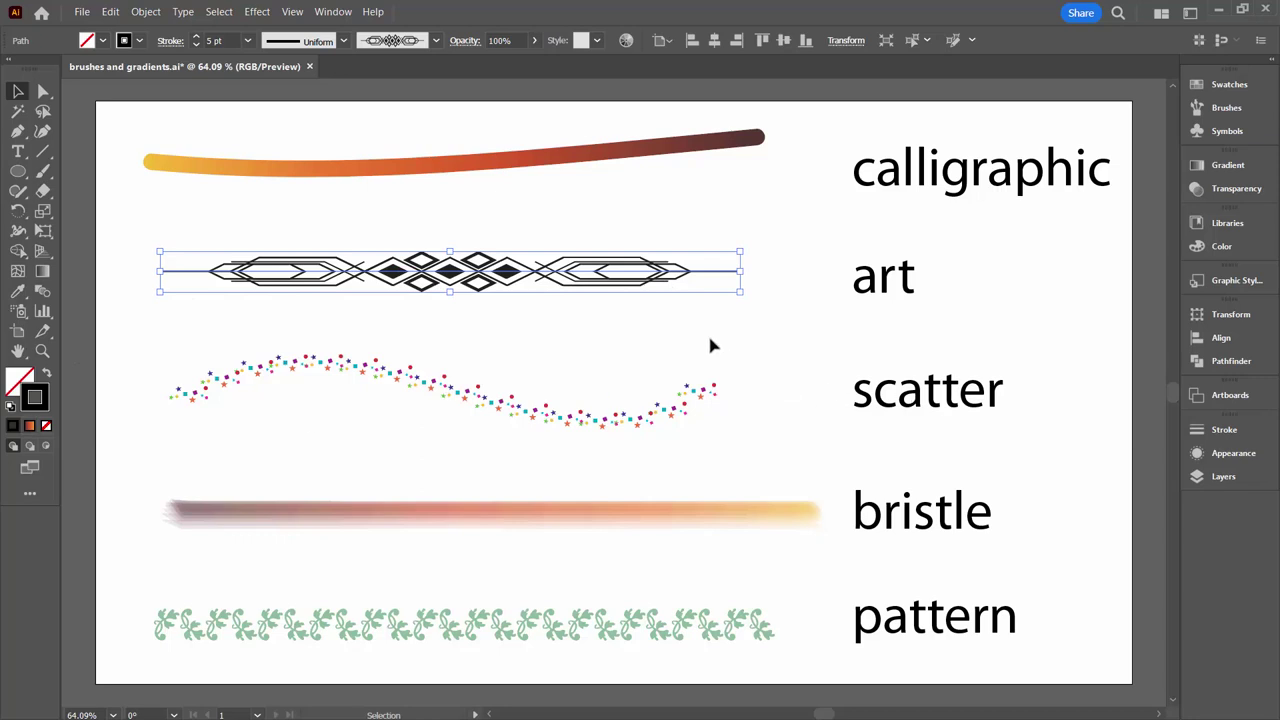
{"action": "left_click", "coordinate": [29, 425]}
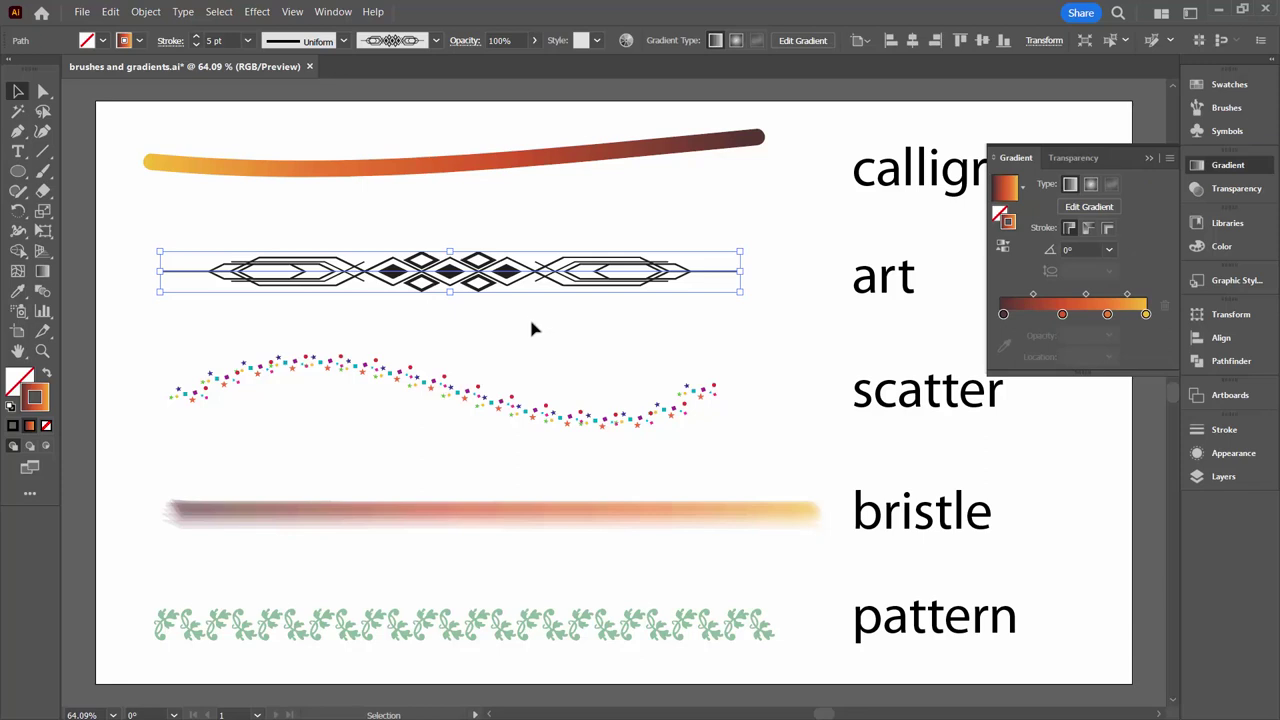
{"action": "left_click", "coordinate": [13, 426]}
{"action": "left_click", "coordinate": [481, 350]}
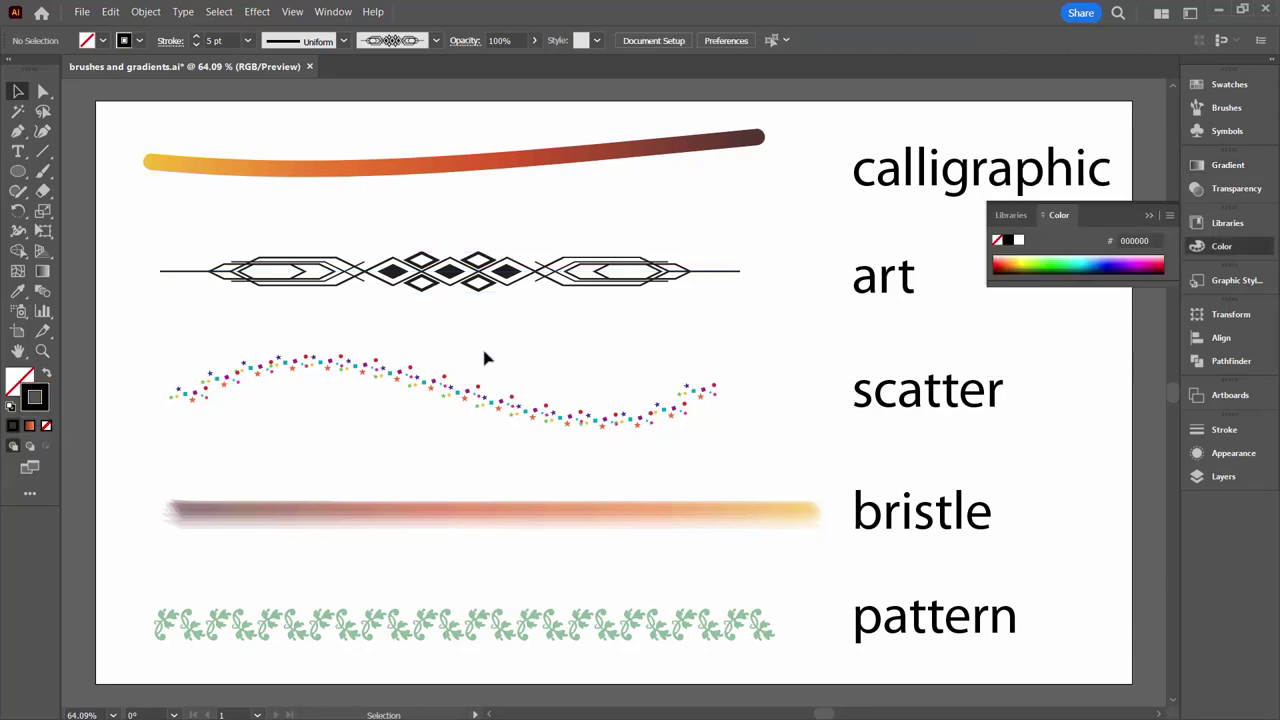
{"action": "left_click", "coordinate": [481, 282]}
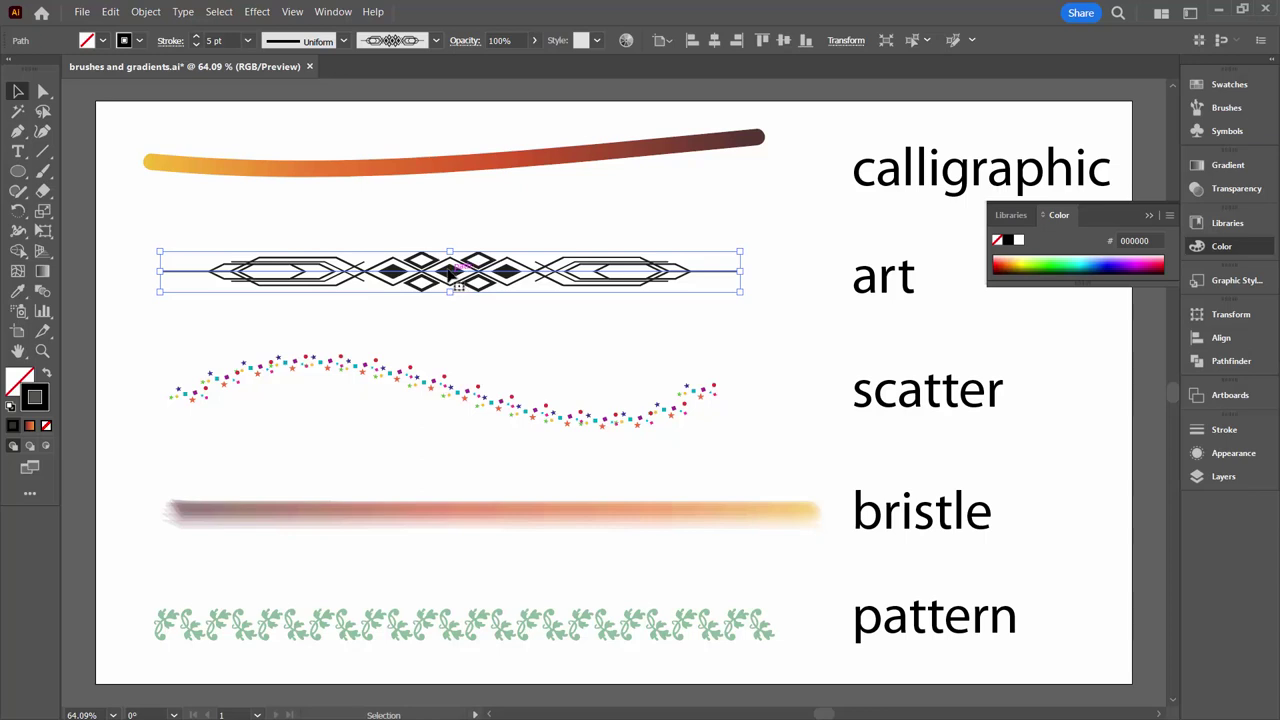
{"action": "left_click", "coordinate": [1150, 217]}
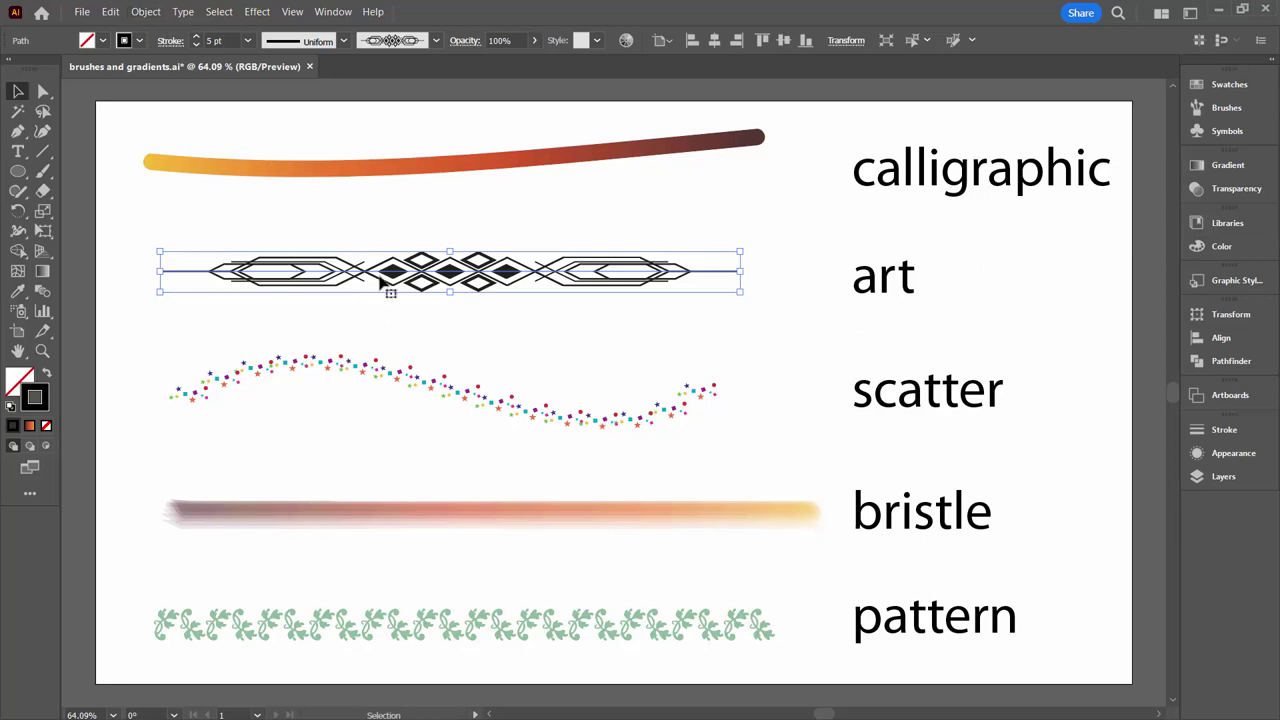
- Copy the art-brush line and Paste in Place on top of the original
{"action": "left_click", "coordinate": [110, 12]}
{"action": "left_click", "coordinate": [140, 80]}
{"action": "left_click", "coordinate": [110, 12]}
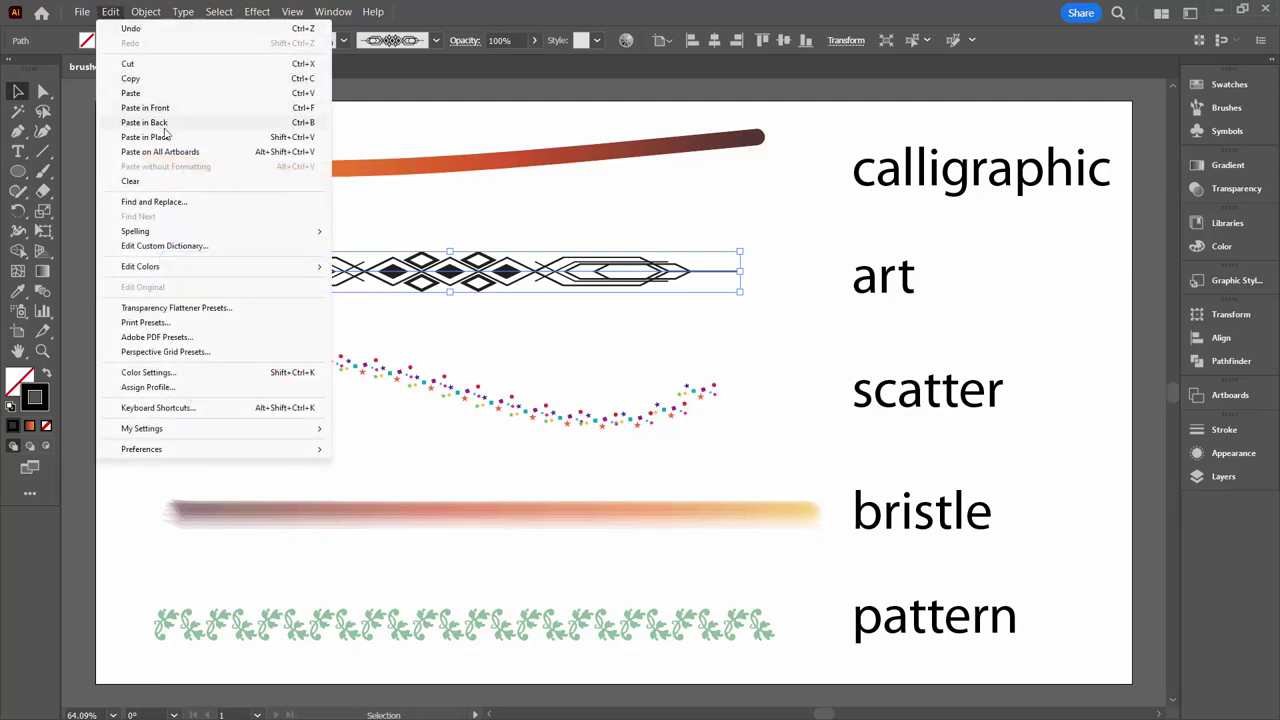
{"action": "left_click", "coordinate": [145, 137]}
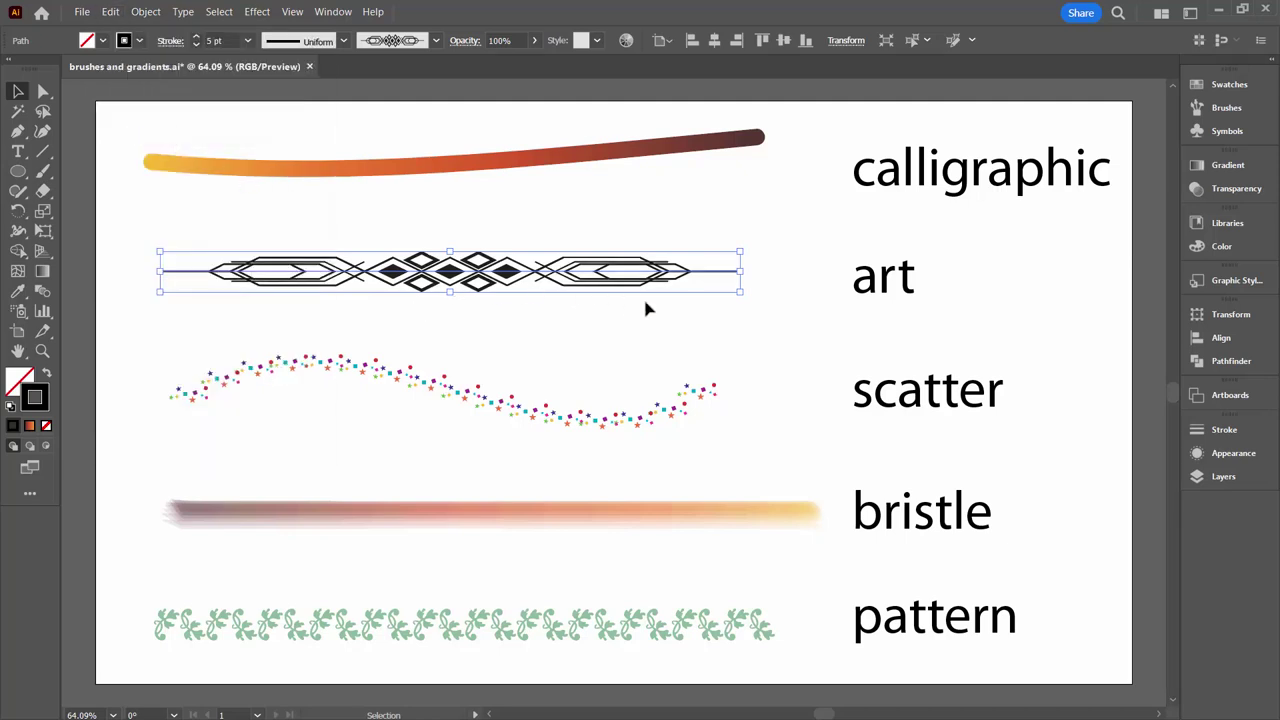
- In Layers, drag the bottom art-brush copy up to second position and target it
{"action": "left_click", "coordinate": [1218, 476]}
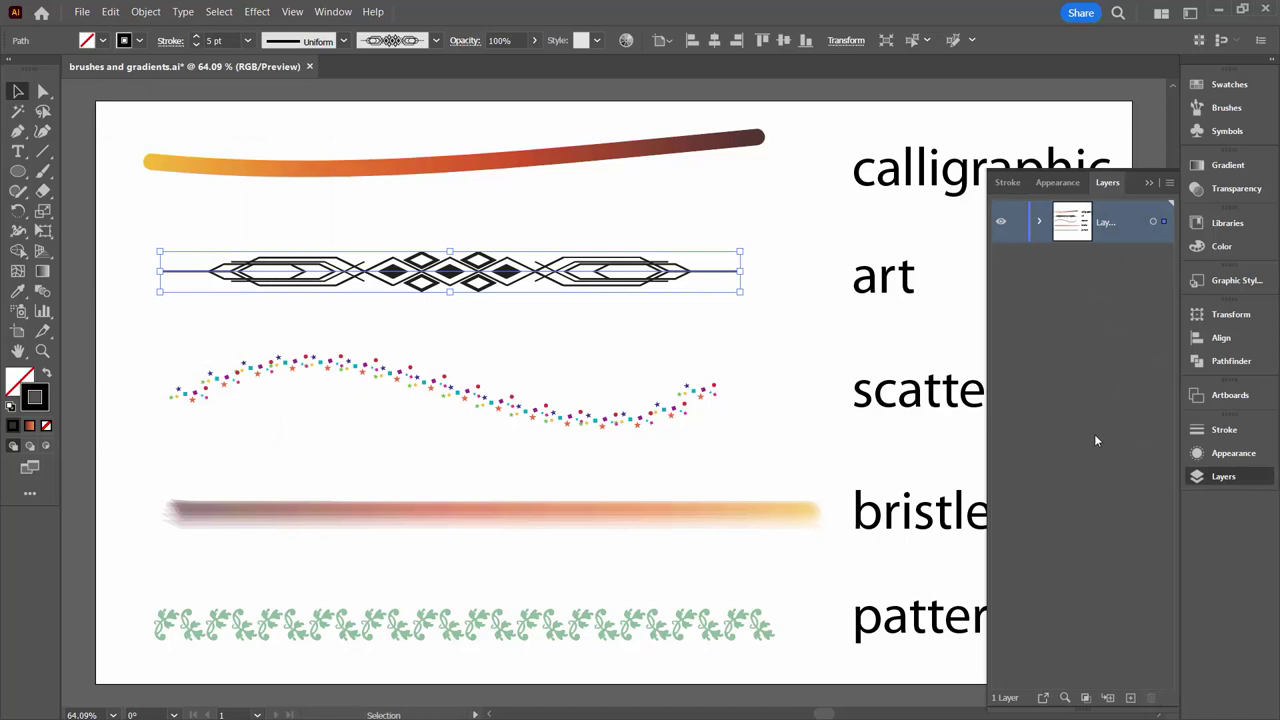
{"action": "left_click", "coordinate": [1040, 221]}
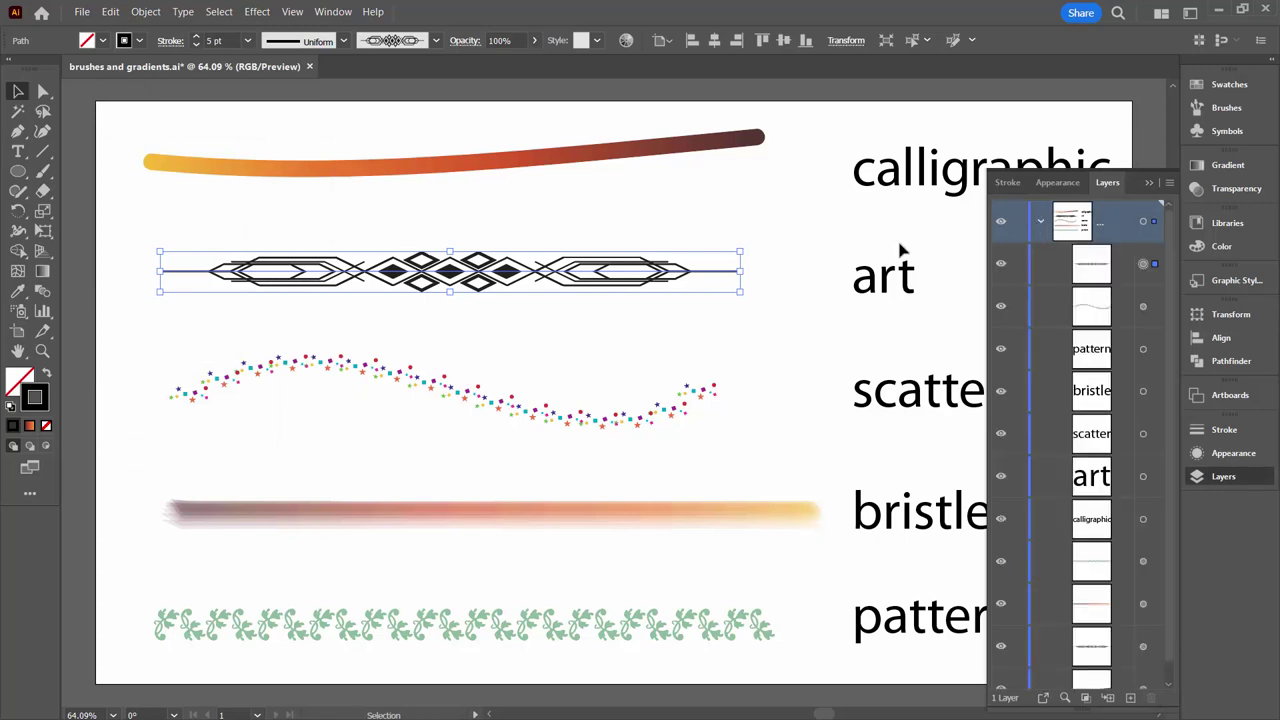
{"action": "left_click", "coordinate": [528, 241]}
{"action": "left_click", "coordinate": [565, 262]}
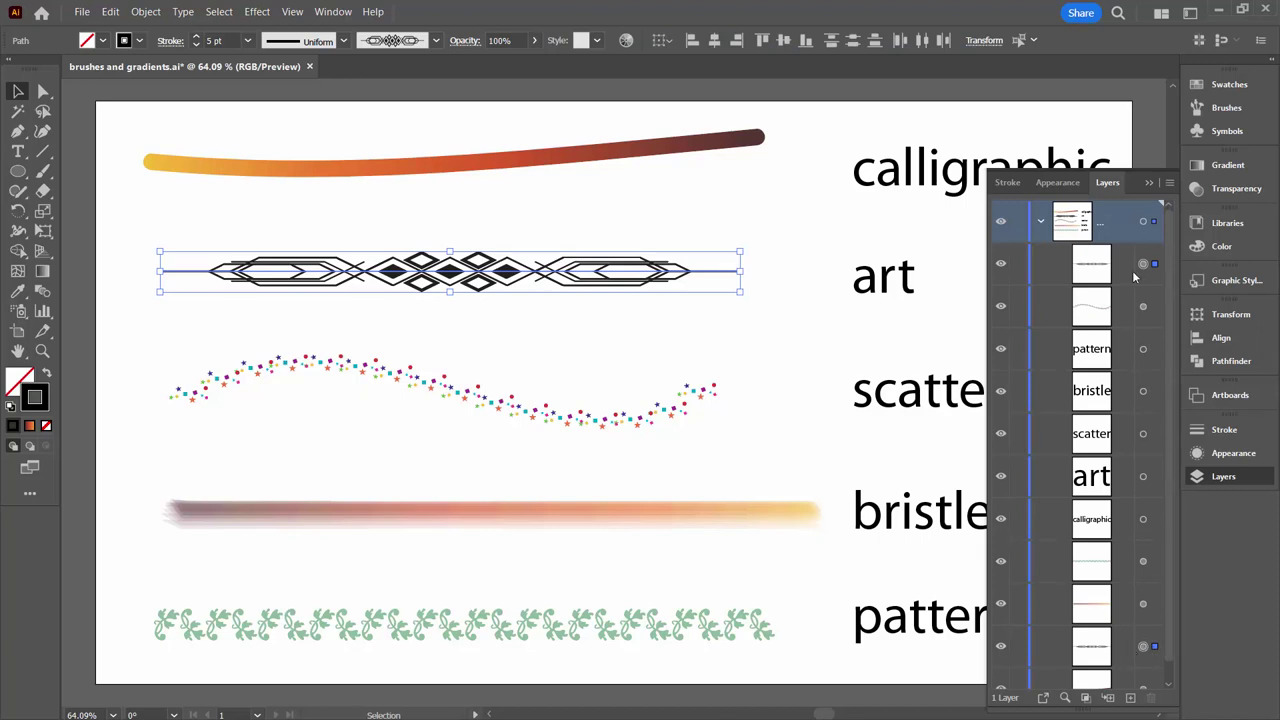
{"action": "left_click_drag", "start_coordinate": [1125, 651], "coordinate": [1095, 291]}
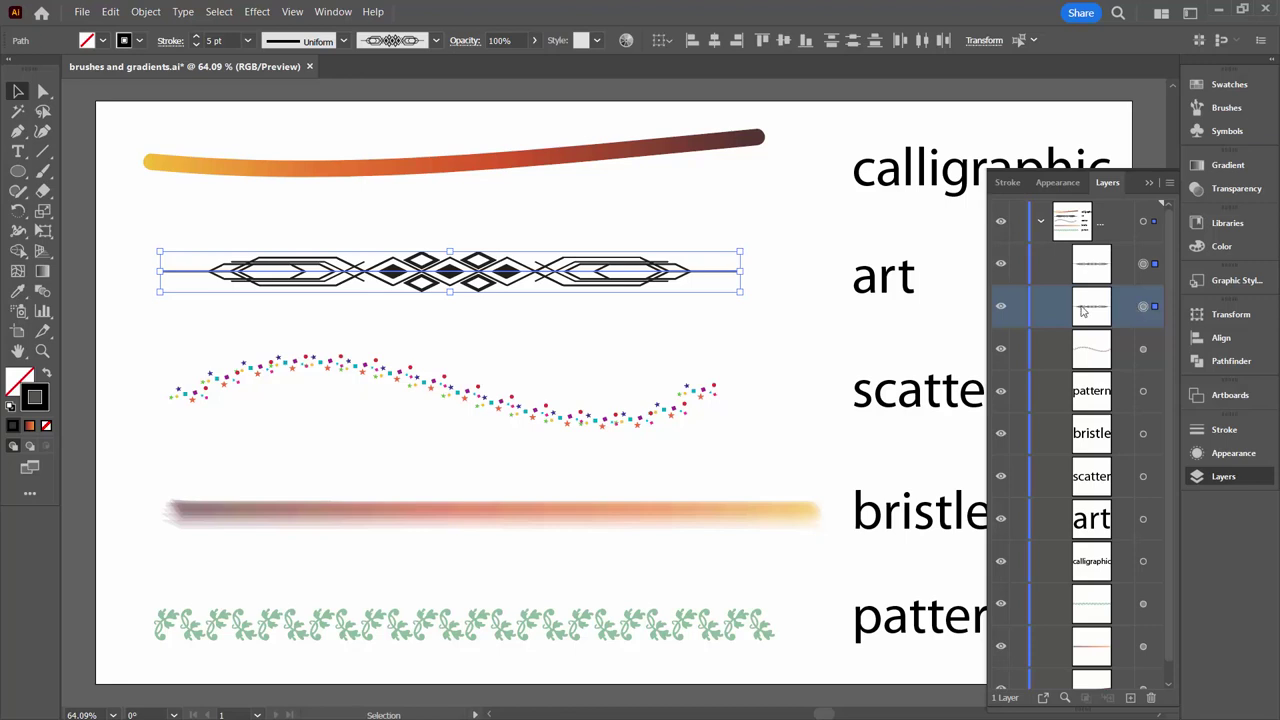
{"action": "left_click", "coordinate": [1143, 307]}
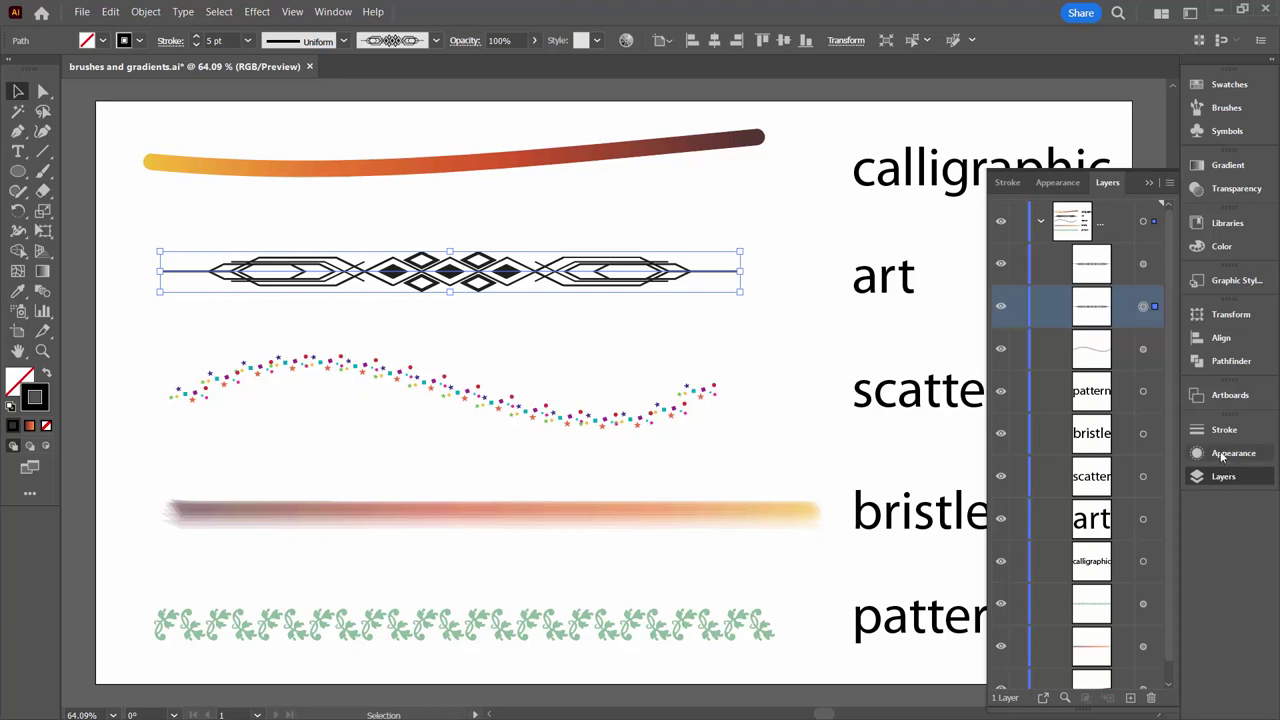
- Change the duplicate line's stroke to the Basic brush with the brown-to-yellow gradient swatch
{"action": "left_click", "coordinate": [1222, 455]}
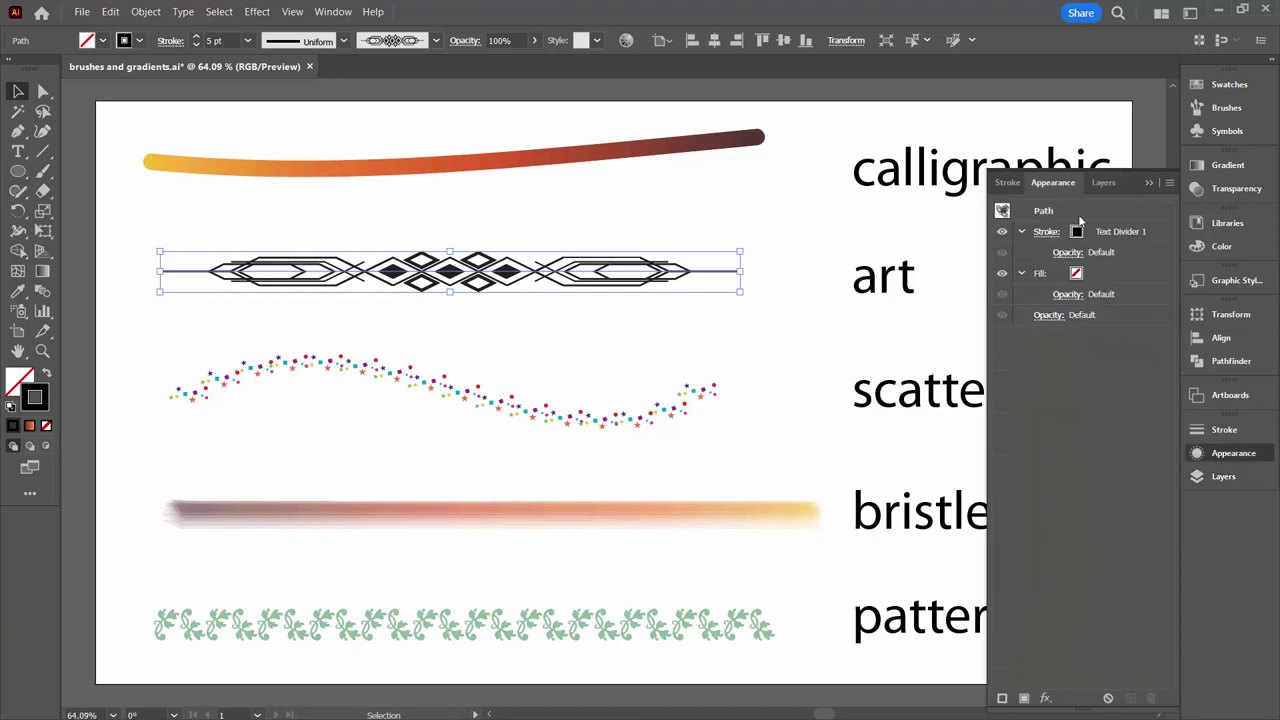
{"action": "left_click", "coordinate": [1110, 232]}
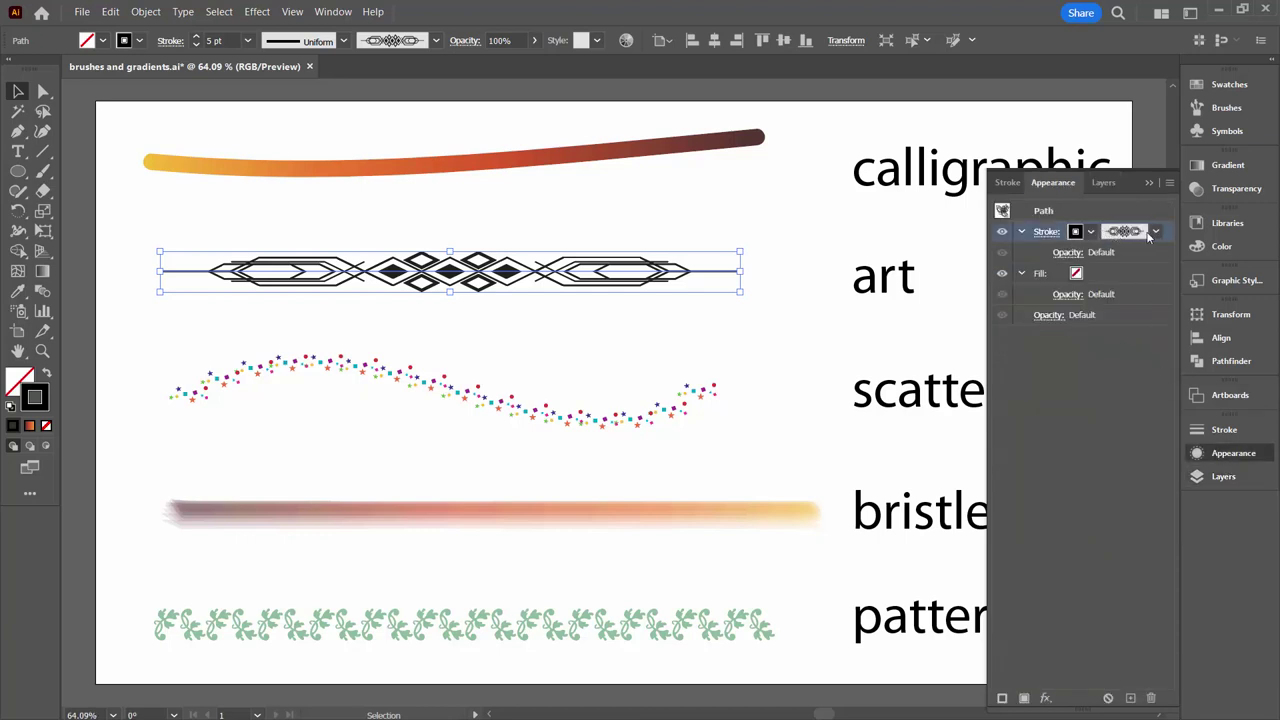
{"action": "left_click", "coordinate": [1154, 232]}
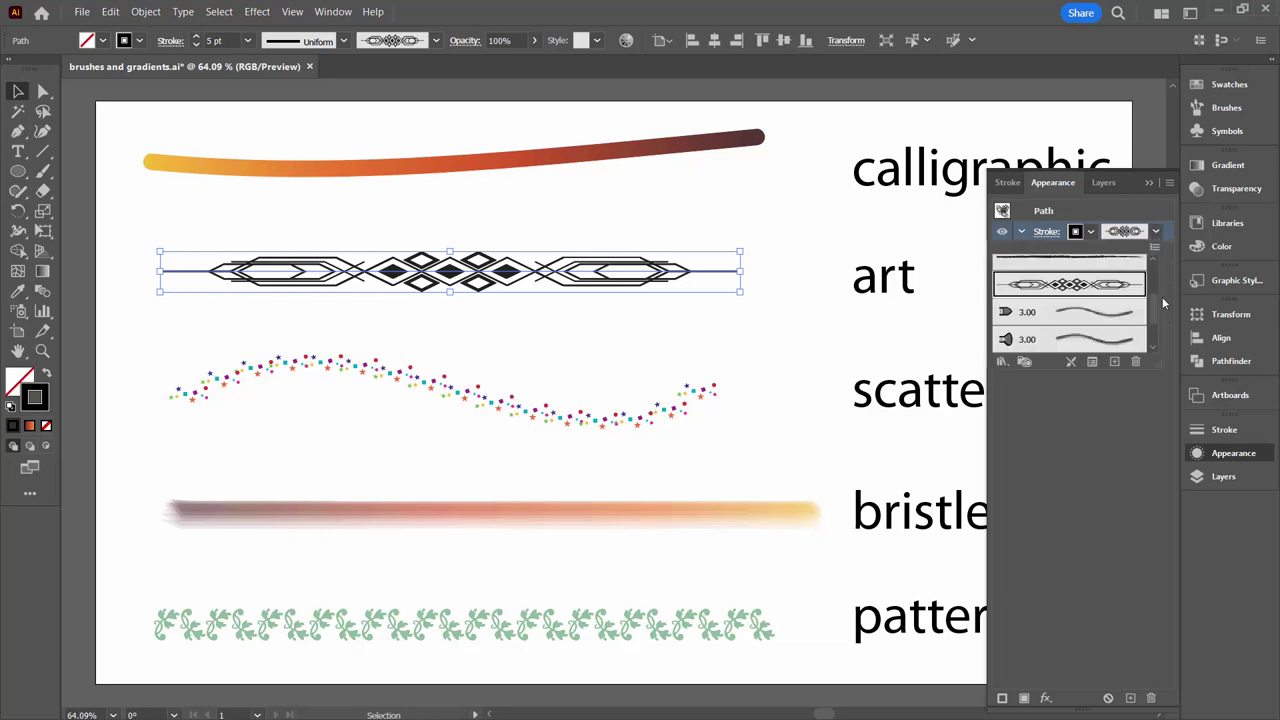
{"action": "left_click_drag", "start_coordinate": [1154, 308], "coordinate": [1151, 266]}
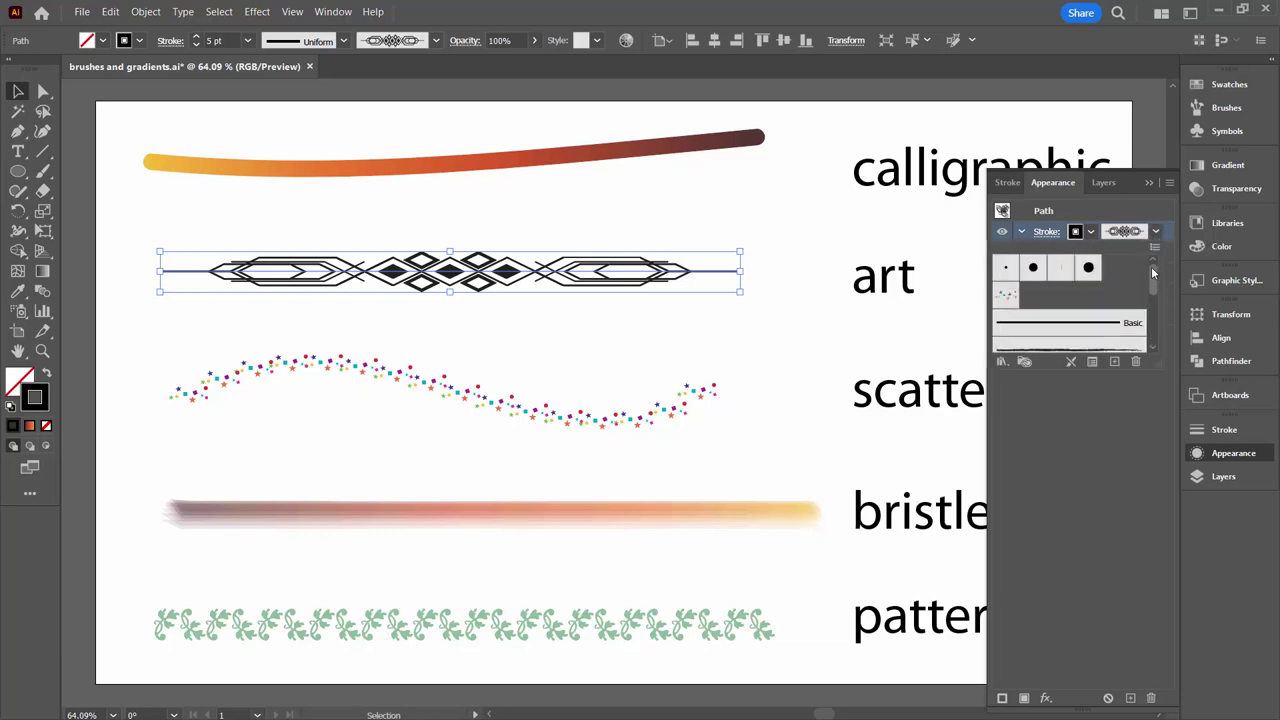
{"action": "left_click", "coordinate": [1062, 324]}
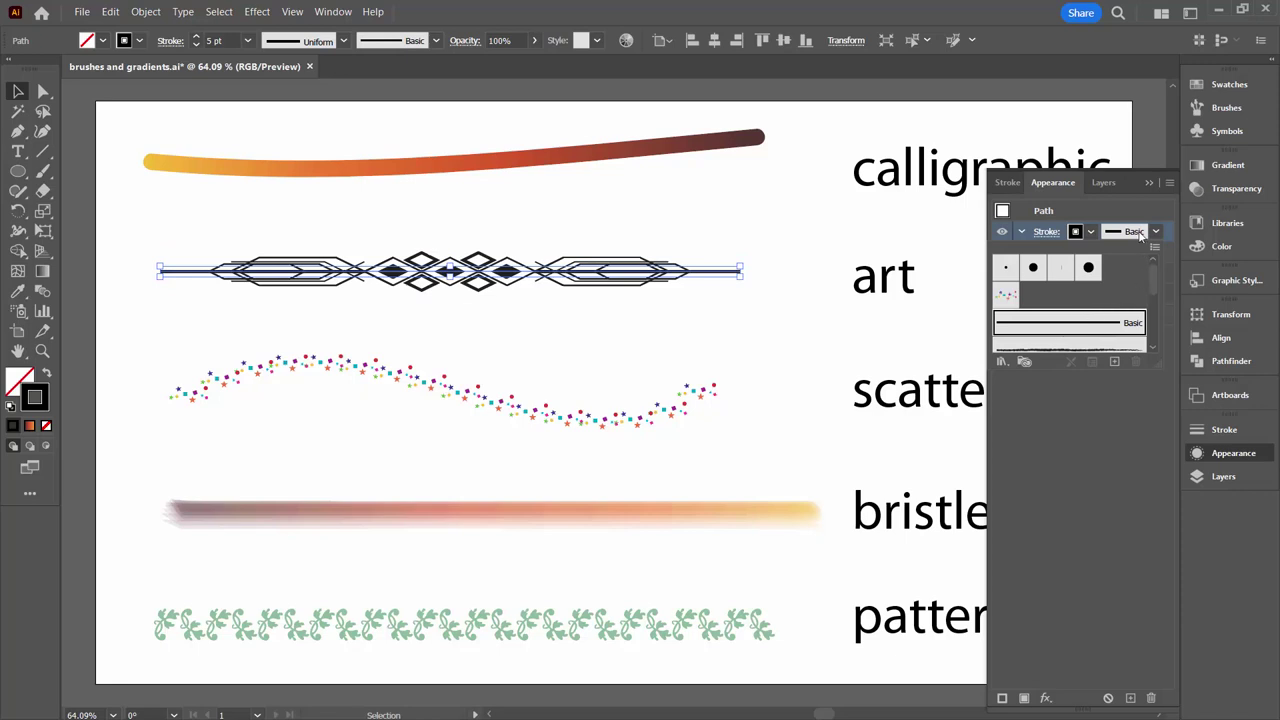
{"action": "left_click", "coordinate": [1090, 234]}
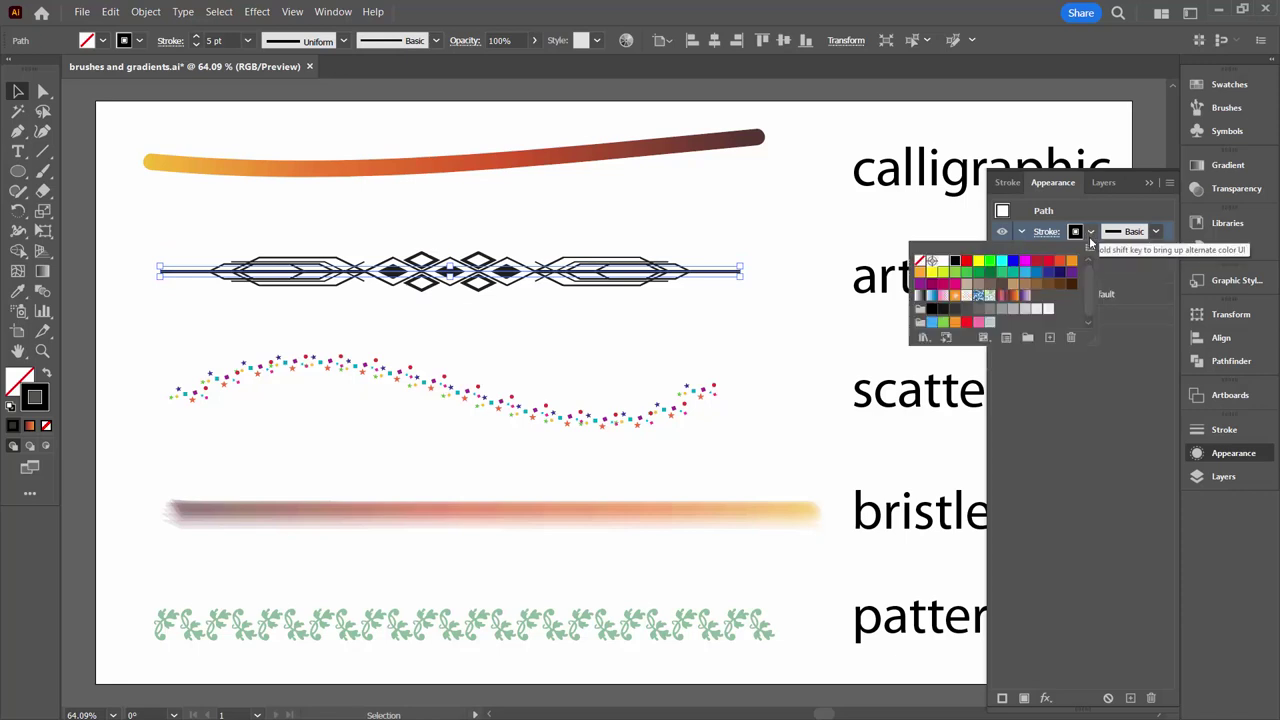
{"action": "left_click", "coordinate": [1014, 298]}
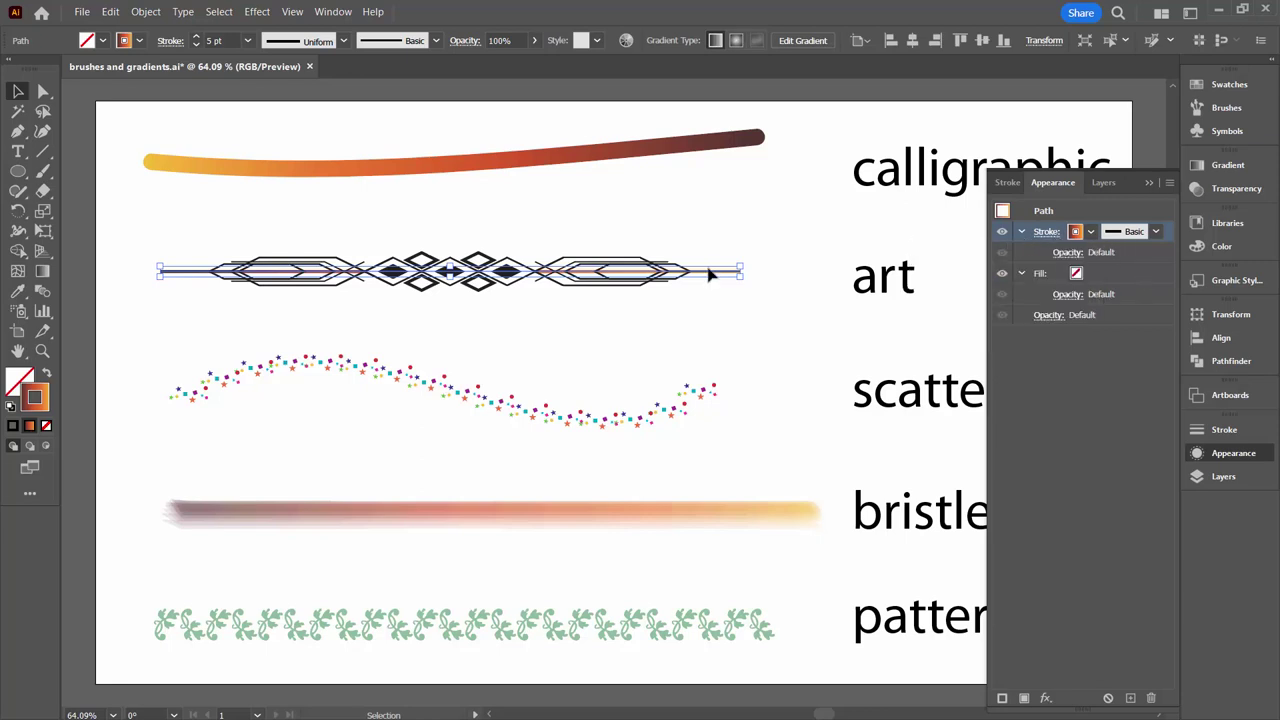
- Thicken the gradient stroke from 21 to 85 pt and give it projecting caps
{"action": "left_click", "coordinate": [197, 37]}
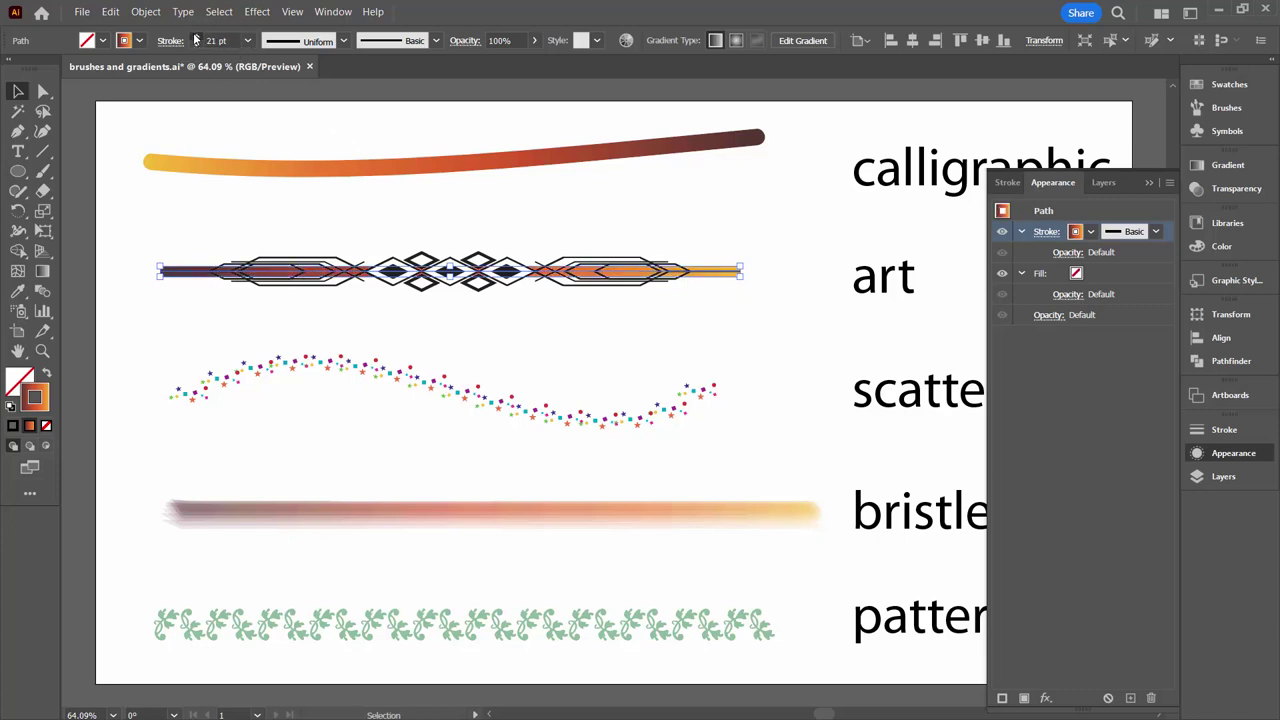
{"action": "left_click", "coordinate": [196, 39]}
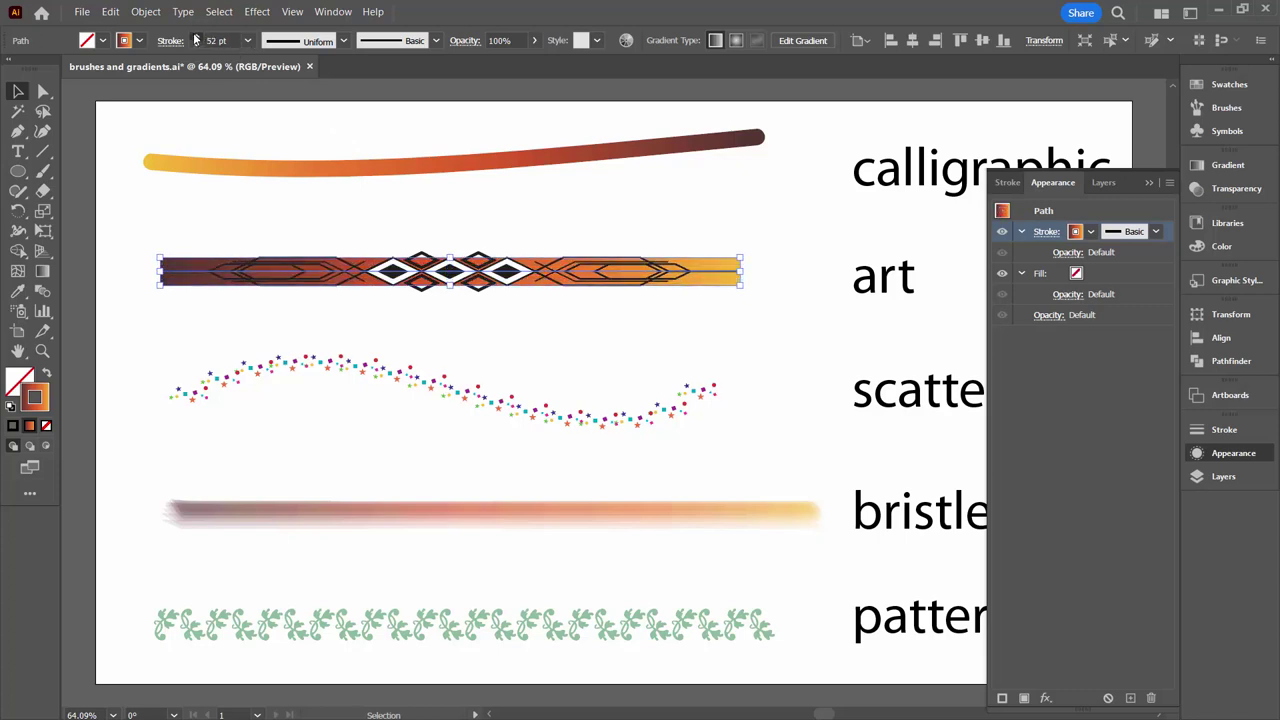
{"action": "left_click", "coordinate": [196, 39]}
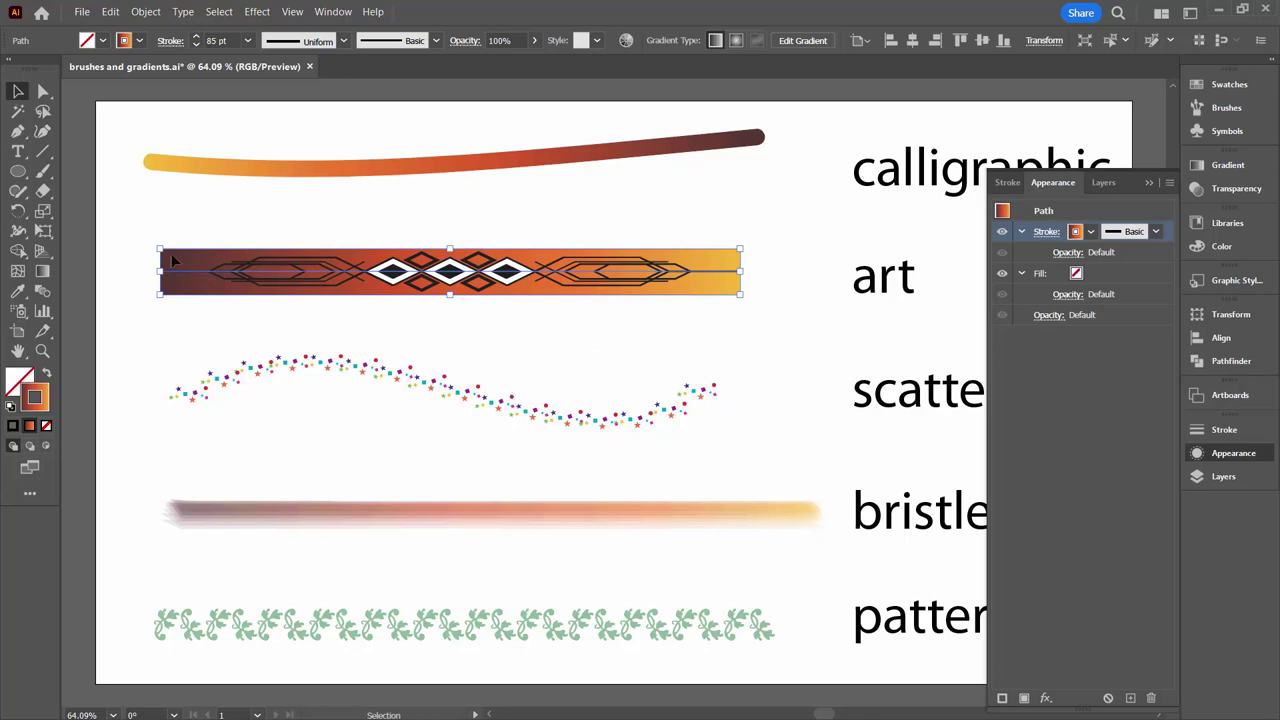
{"action": "left_click", "coordinate": [168, 41]}
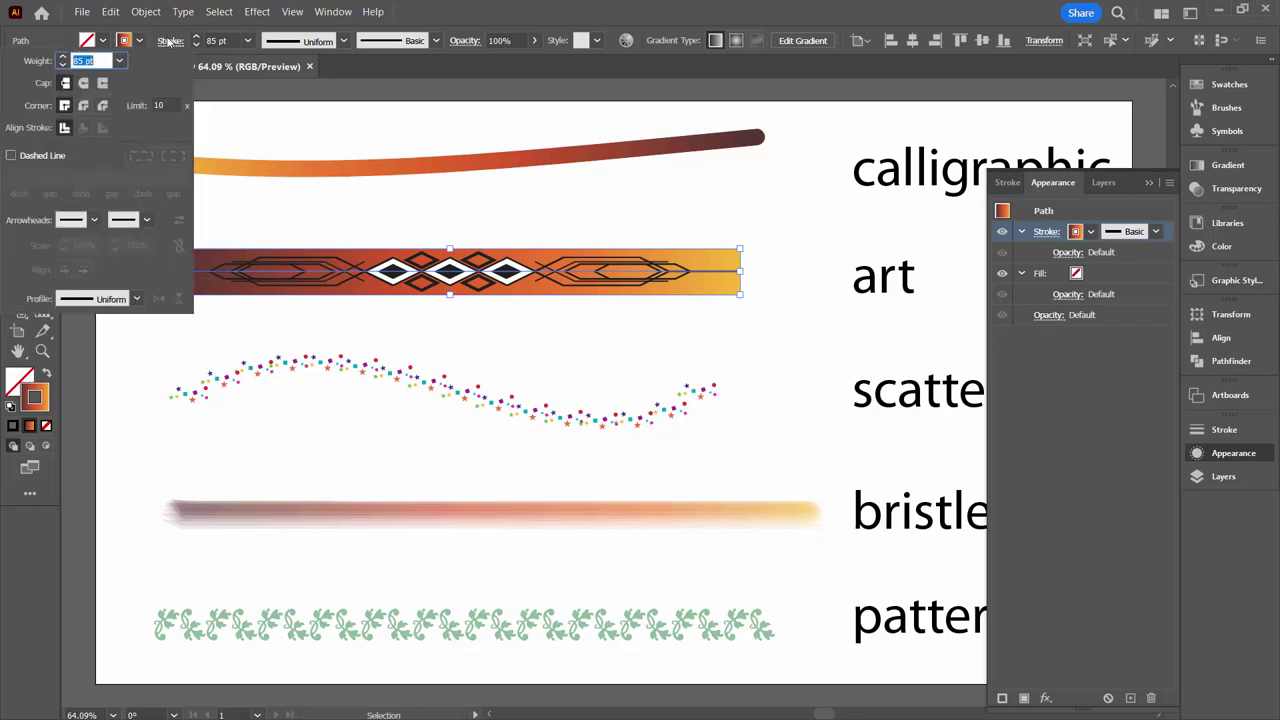
{"action": "left_click", "coordinate": [1047, 233]}
{"action": "left_click", "coordinate": [1047, 233]}
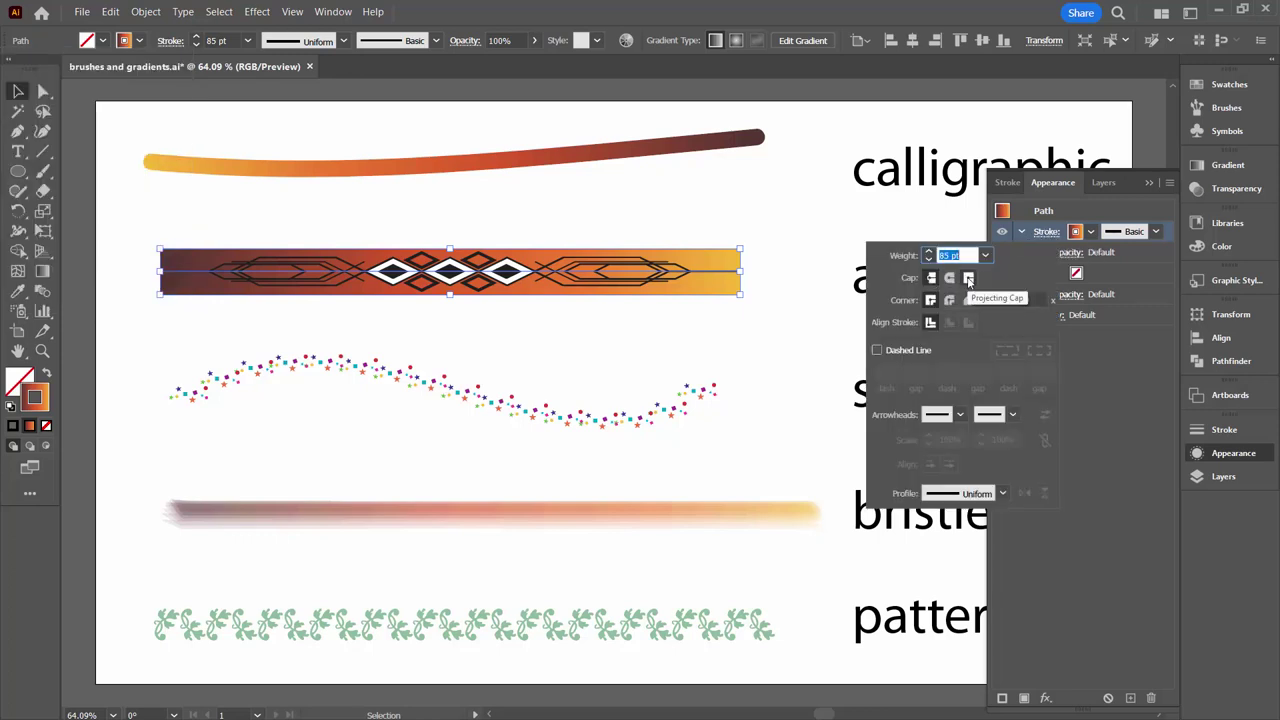
{"action": "left_click", "coordinate": [968, 279]}
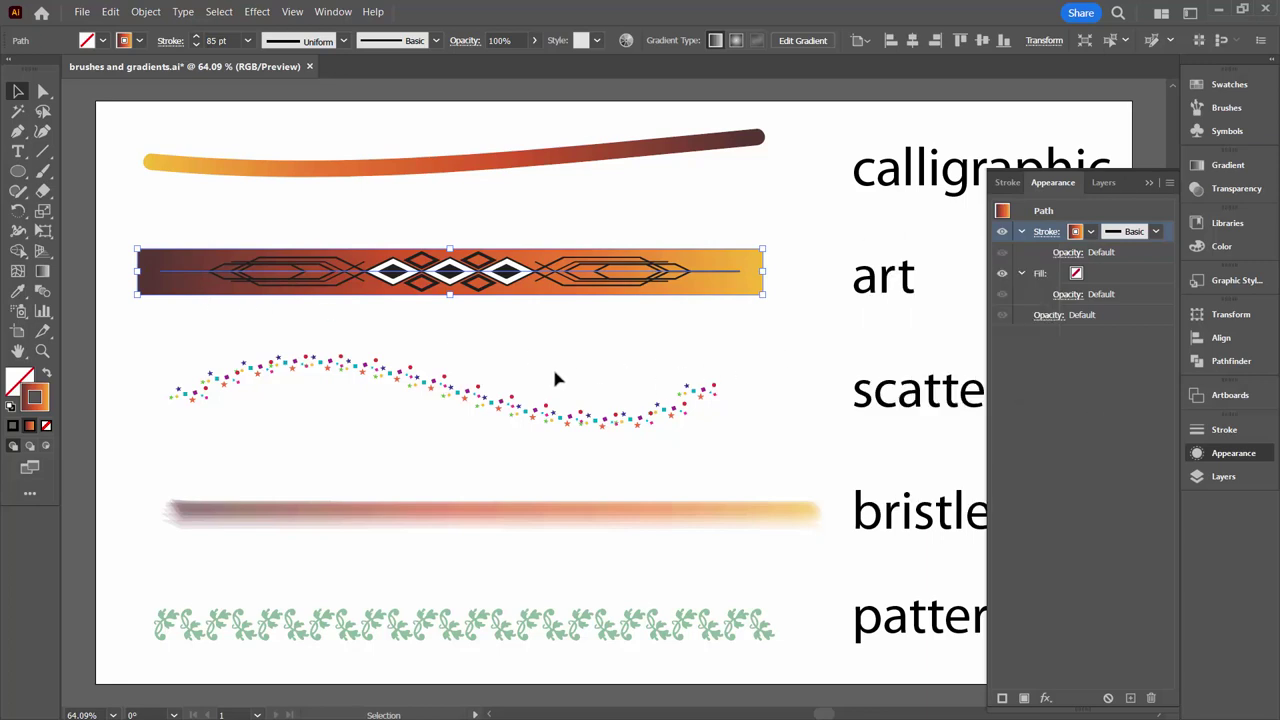
{"action": "left_click", "coordinate": [417, 308]}
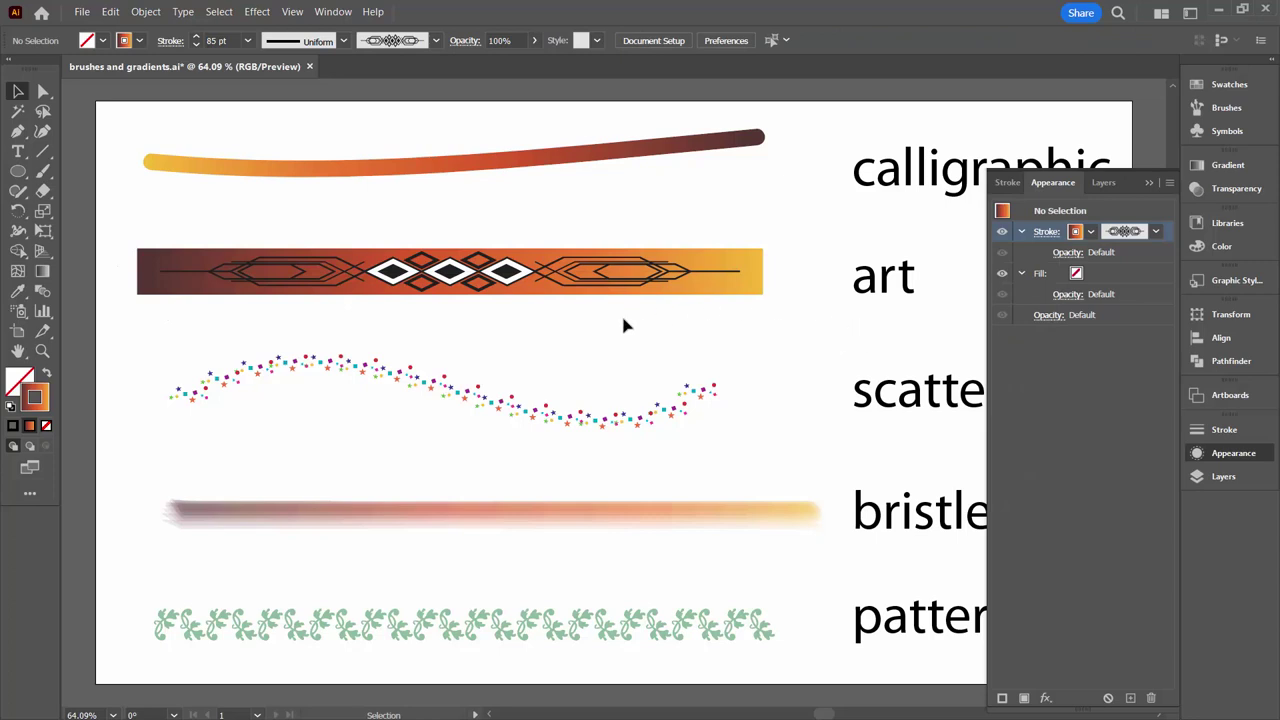
- Make an opacity mask from the ornament over its gradient band in Transparency
{"action": "left_click", "coordinate": [471, 296]}
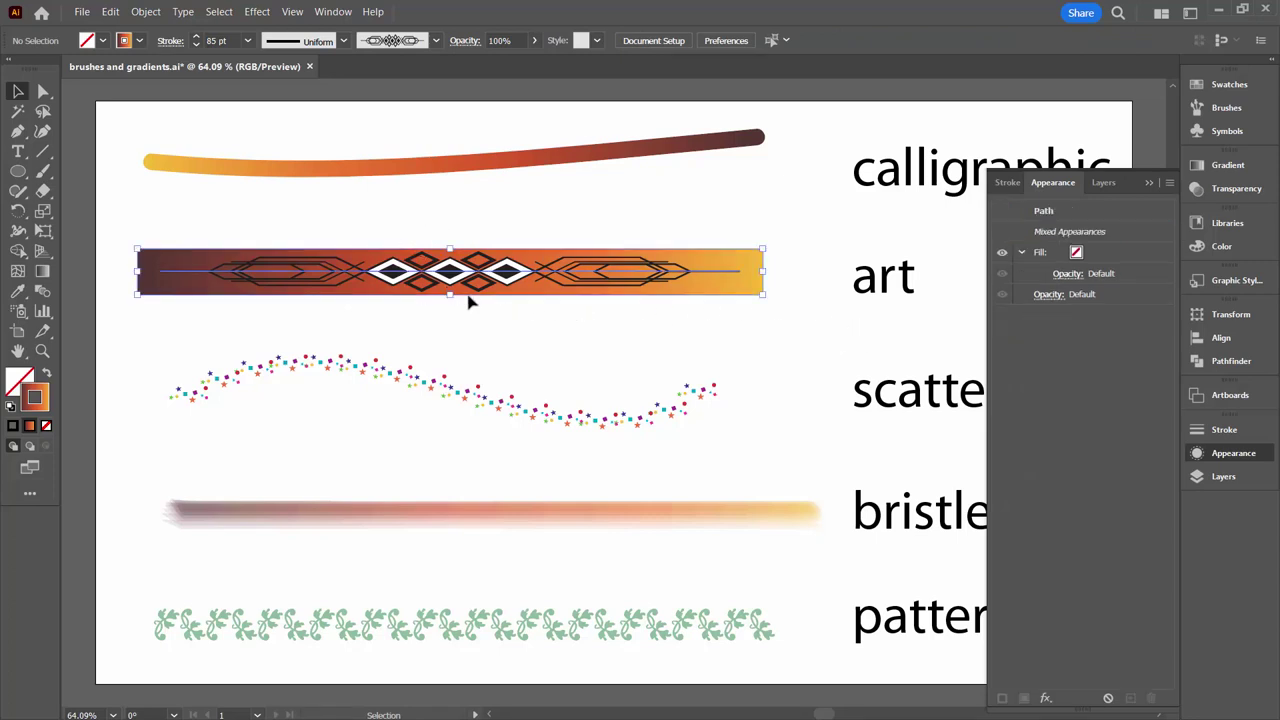
{"action": "left_click", "coordinate": [338, 12]}
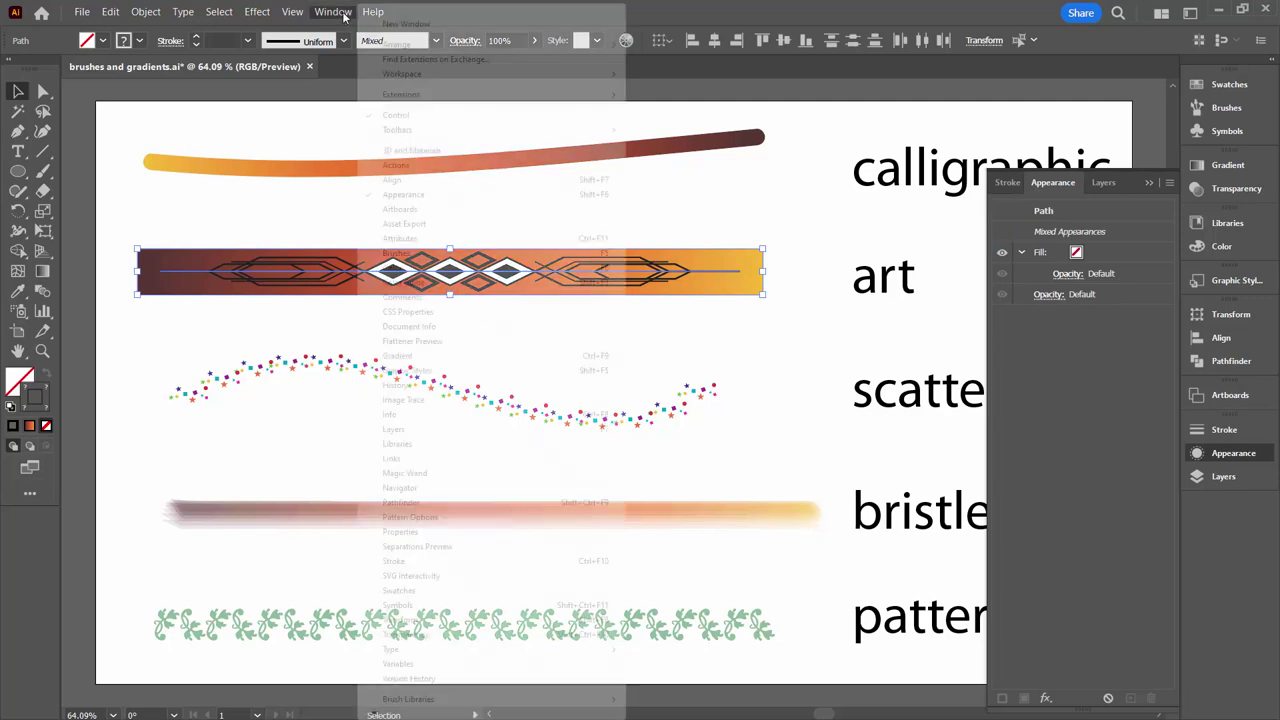
{"action": "left_click", "coordinate": [477, 635]}
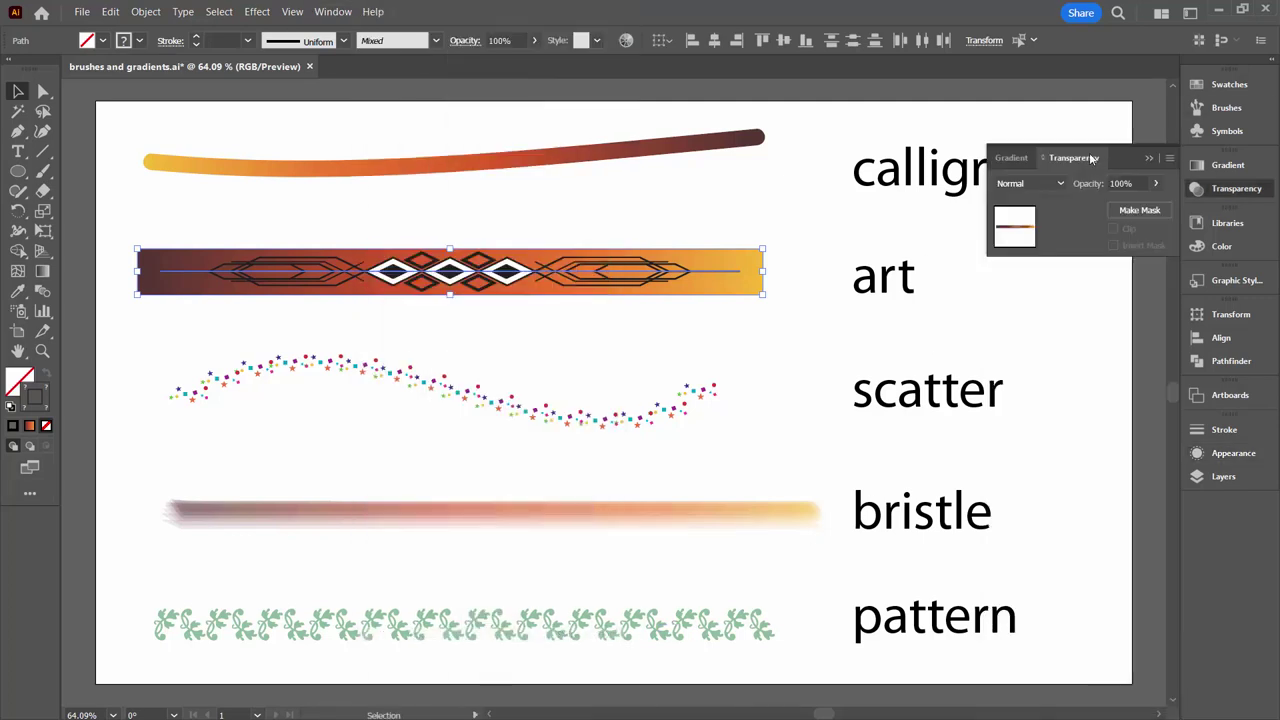
{"action": "left_click", "coordinate": [1136, 211]}
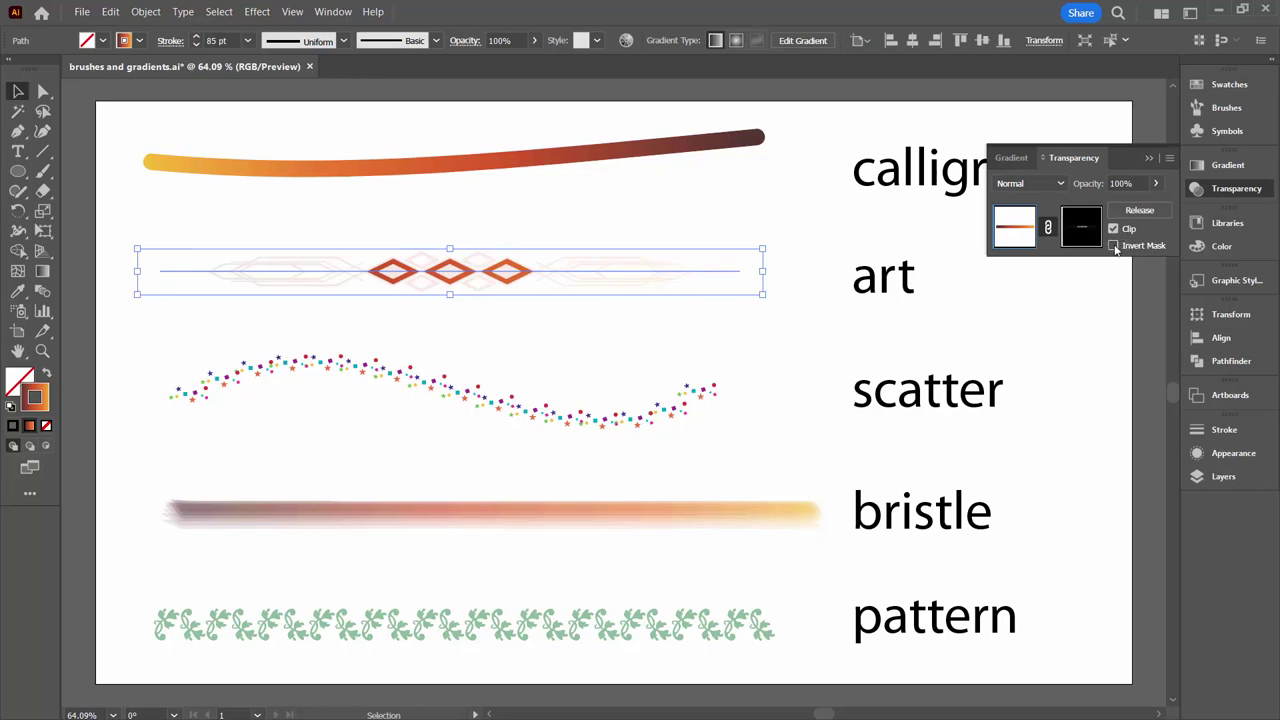
- Settle the opacity mask on clipped and inverted so the ornament shows the gradient
{"action": "left_click", "coordinate": [1114, 246]}
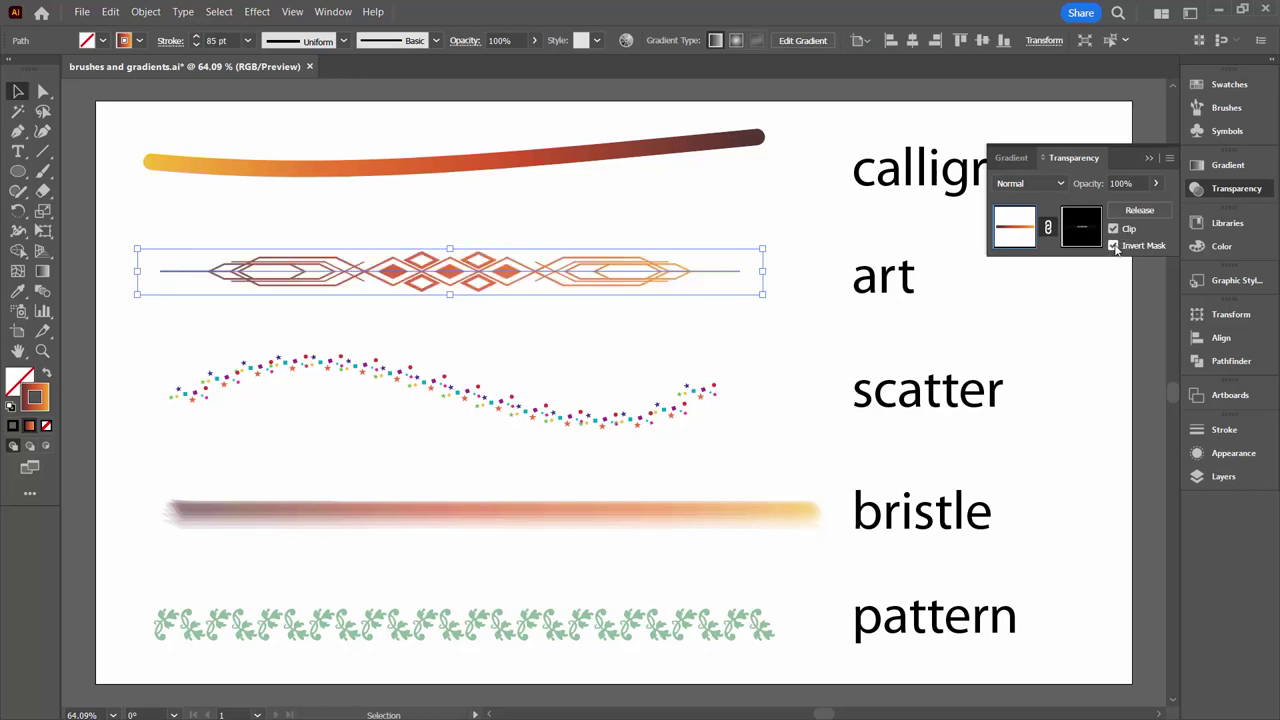
{"action": "left_click", "coordinate": [1112, 229]}
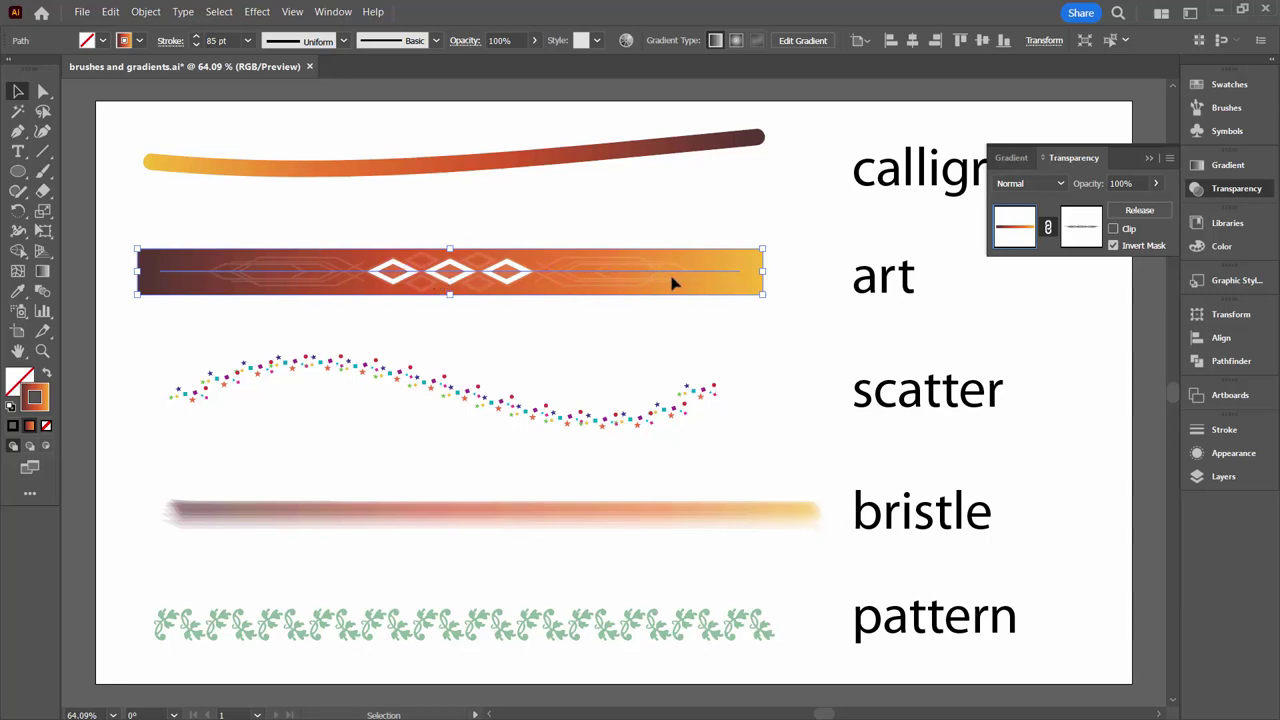
{"action": "left_click", "coordinate": [1114, 230]}
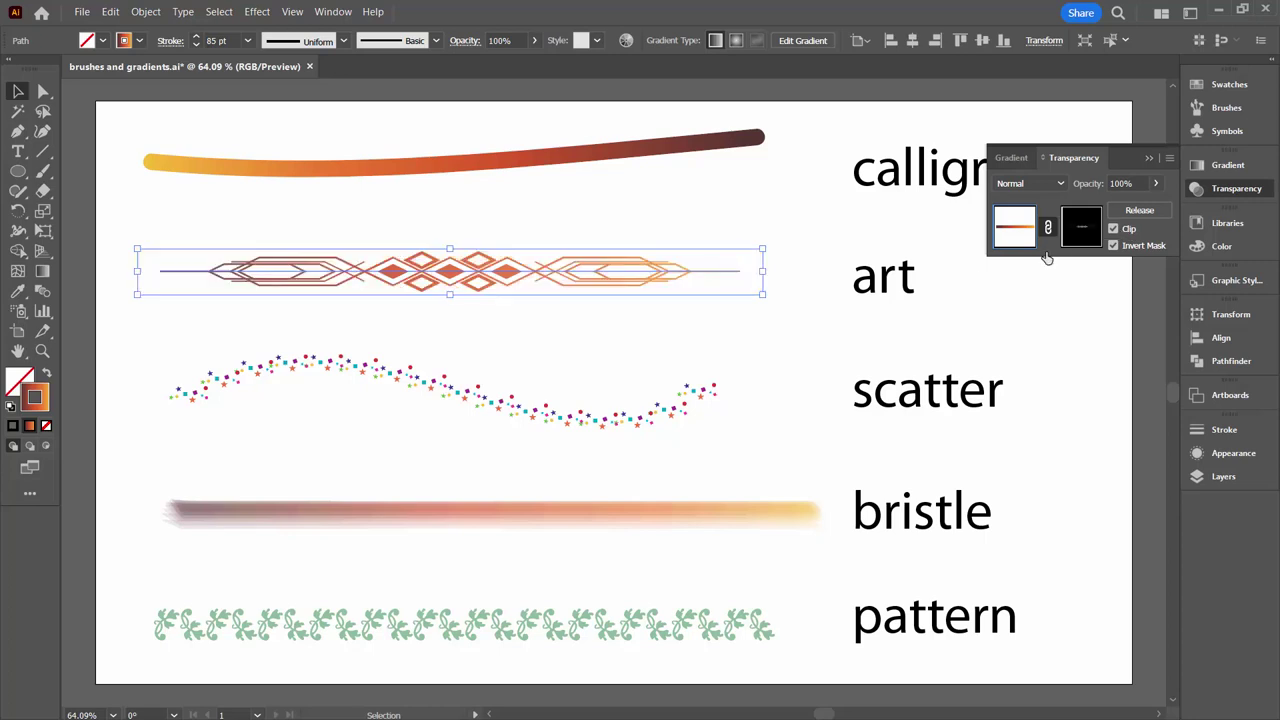
{"action": "left_click", "coordinate": [1114, 246]}
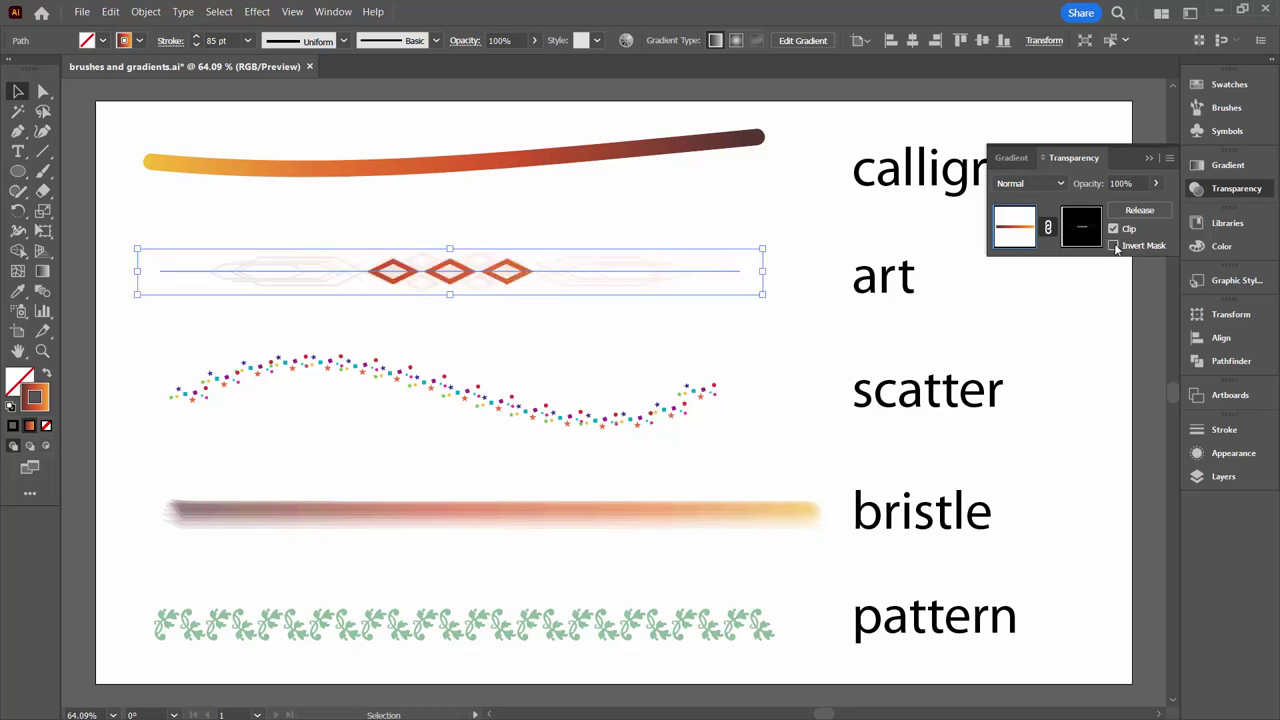
{"action": "left_click", "coordinate": [1114, 246]}
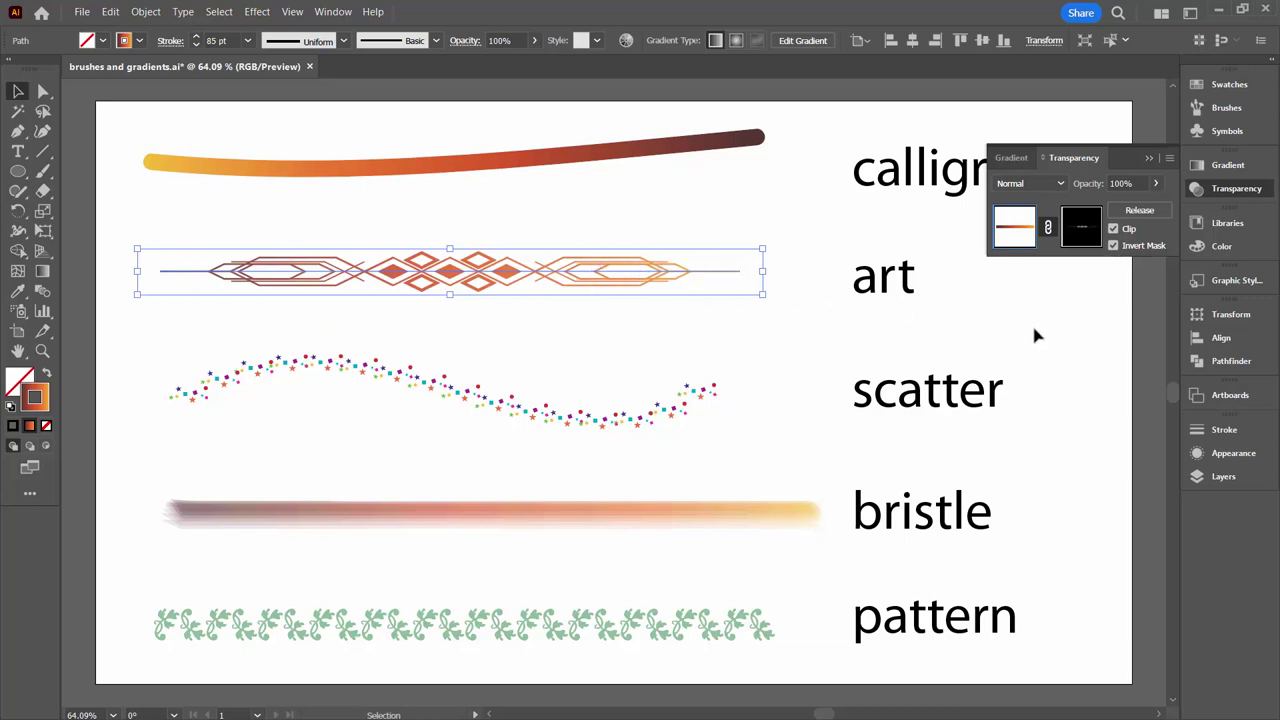
{"action": "left_click", "coordinate": [1081, 228]}
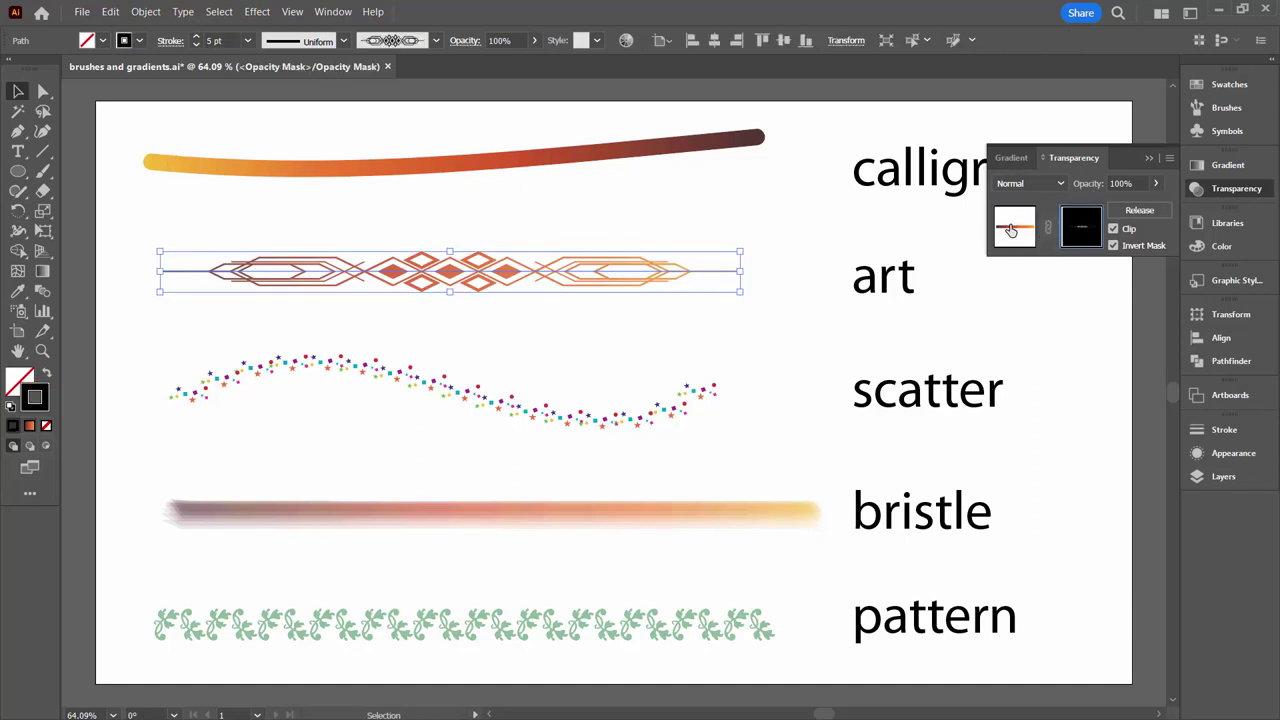
{"action": "left_click", "coordinate": [1013, 227]}
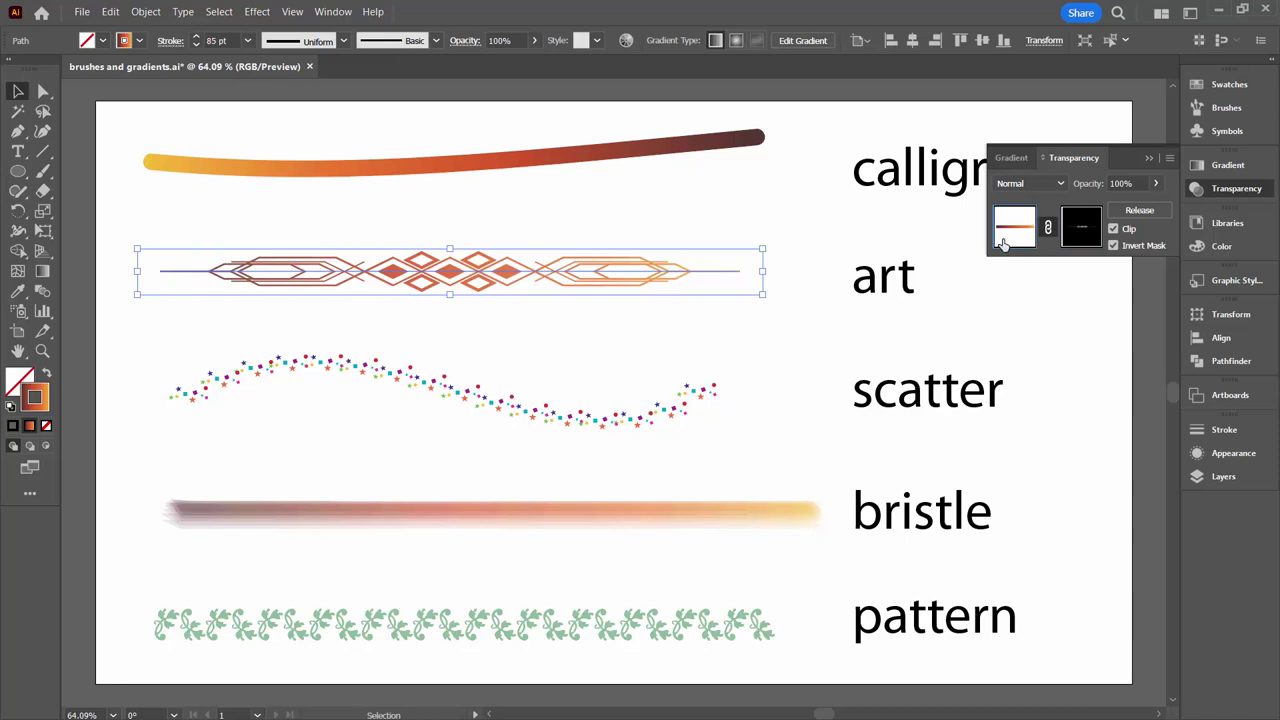
{"action": "left_click", "coordinate": [1149, 157]}
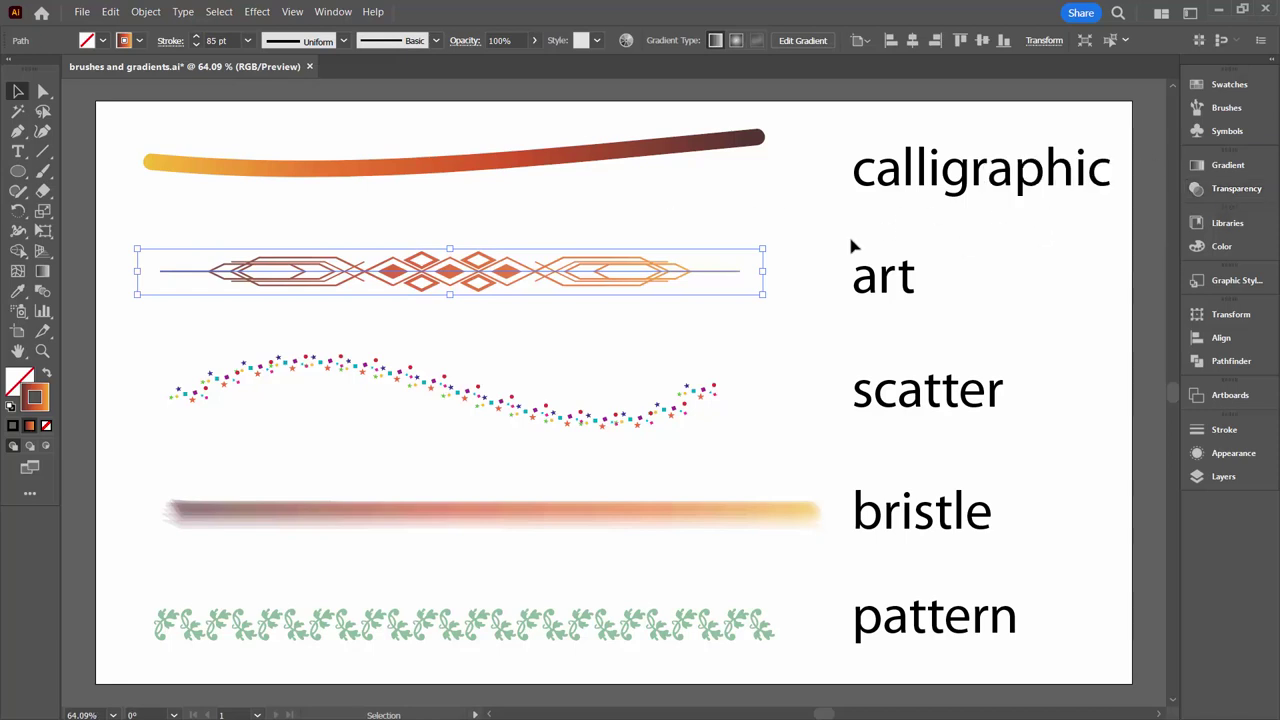
- Recolour the art line's Stroke in Appearance with the purple-pink gradient swatch, after trying pink-red
{"action": "left_click", "coordinate": [701, 318]}
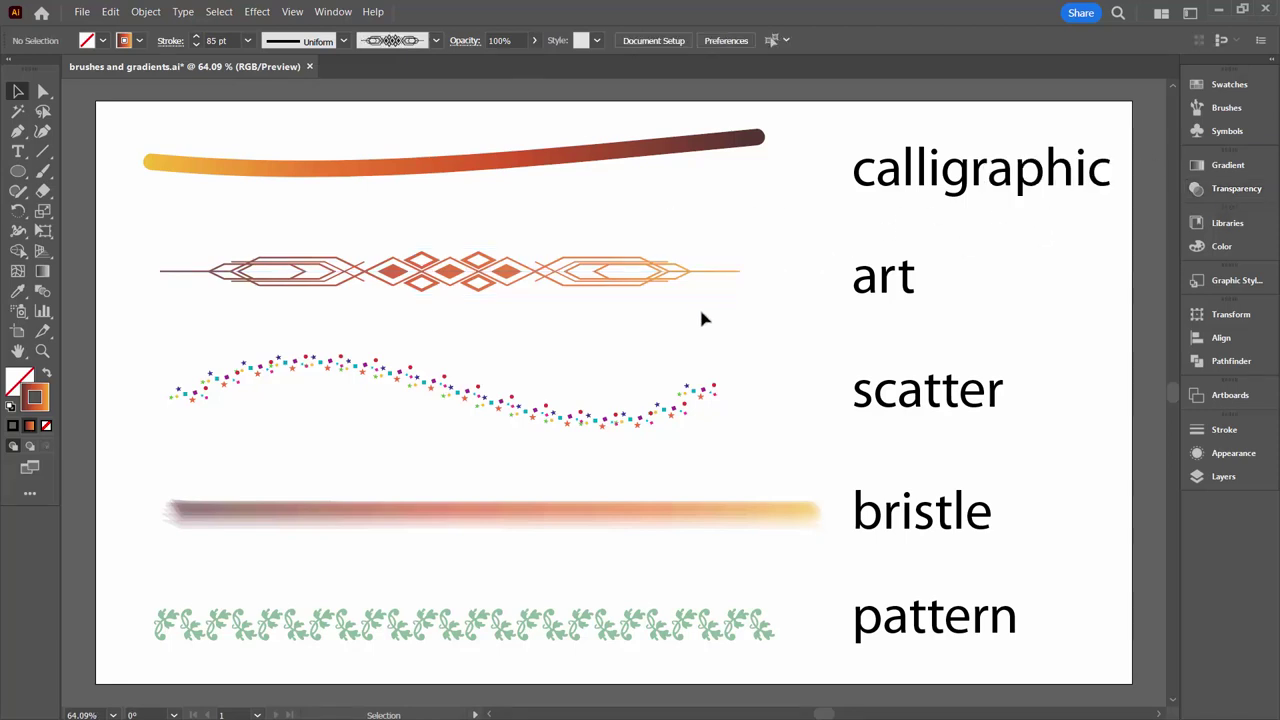
{"action": "left_click", "coordinate": [634, 277]}
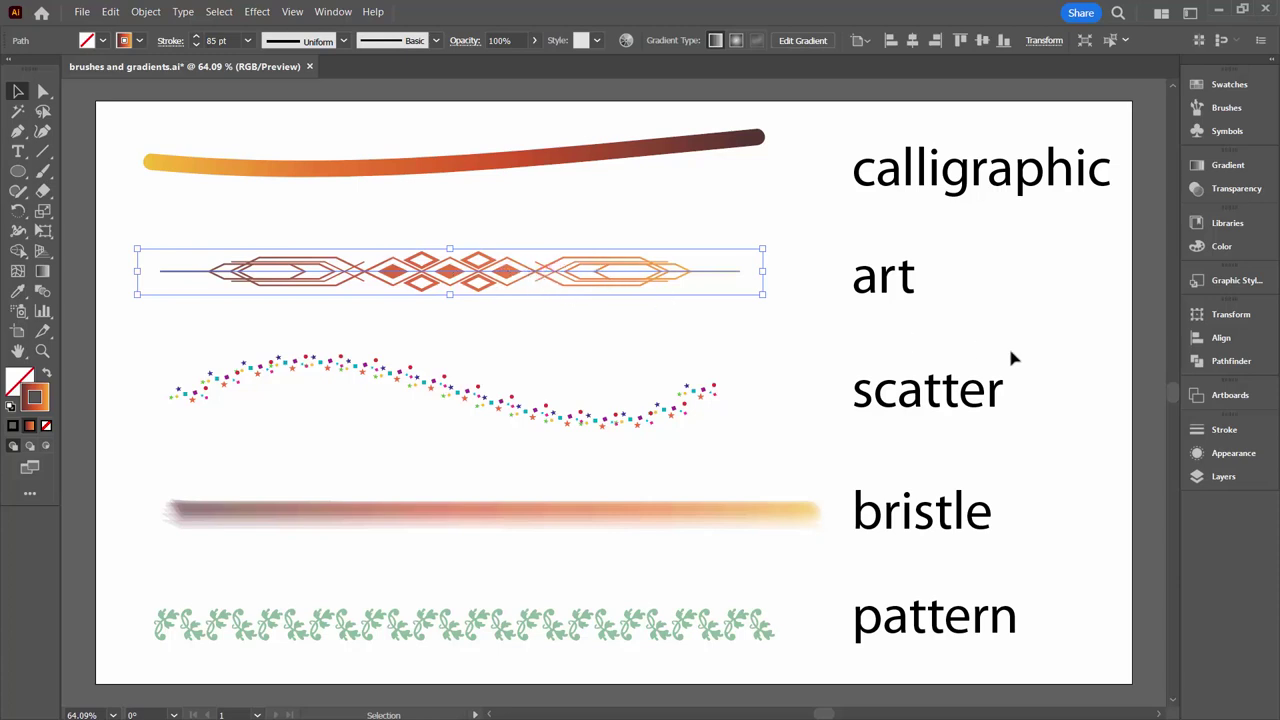
{"action": "left_click", "coordinate": [1215, 453]}
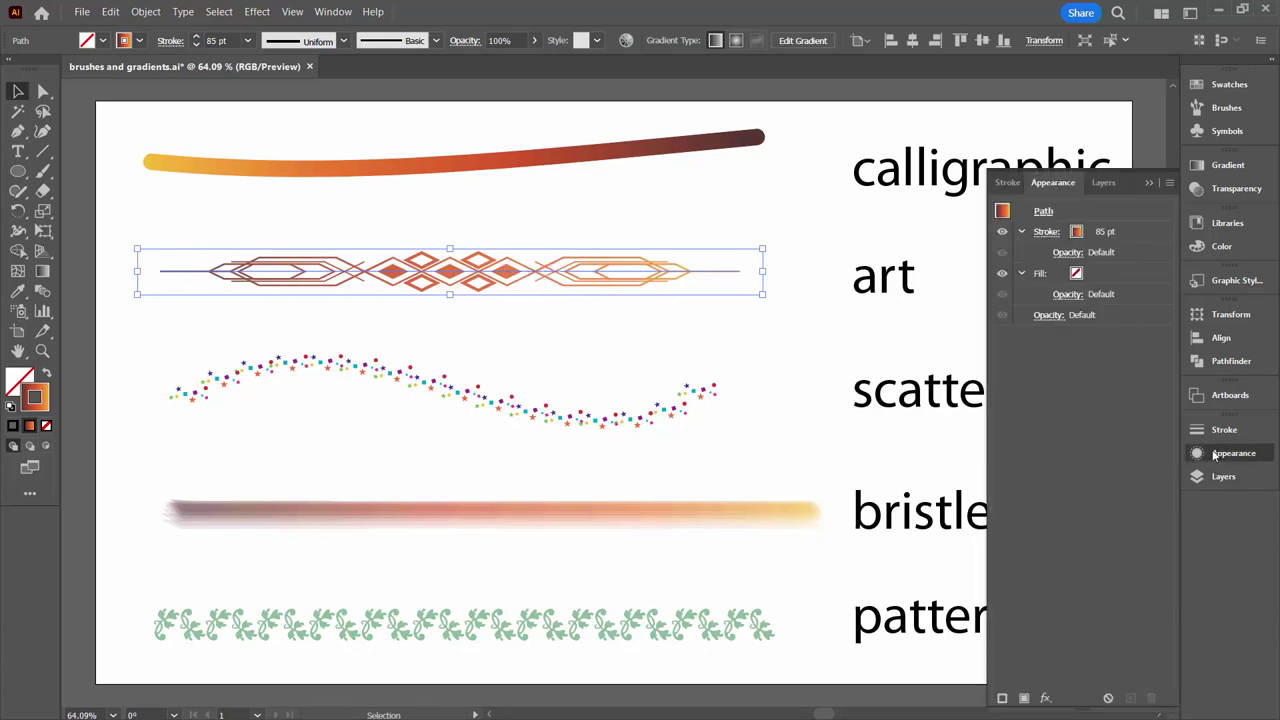
{"action": "left_click", "coordinate": [1089, 234]}
{"action": "left_click", "coordinate": [1091, 233]}
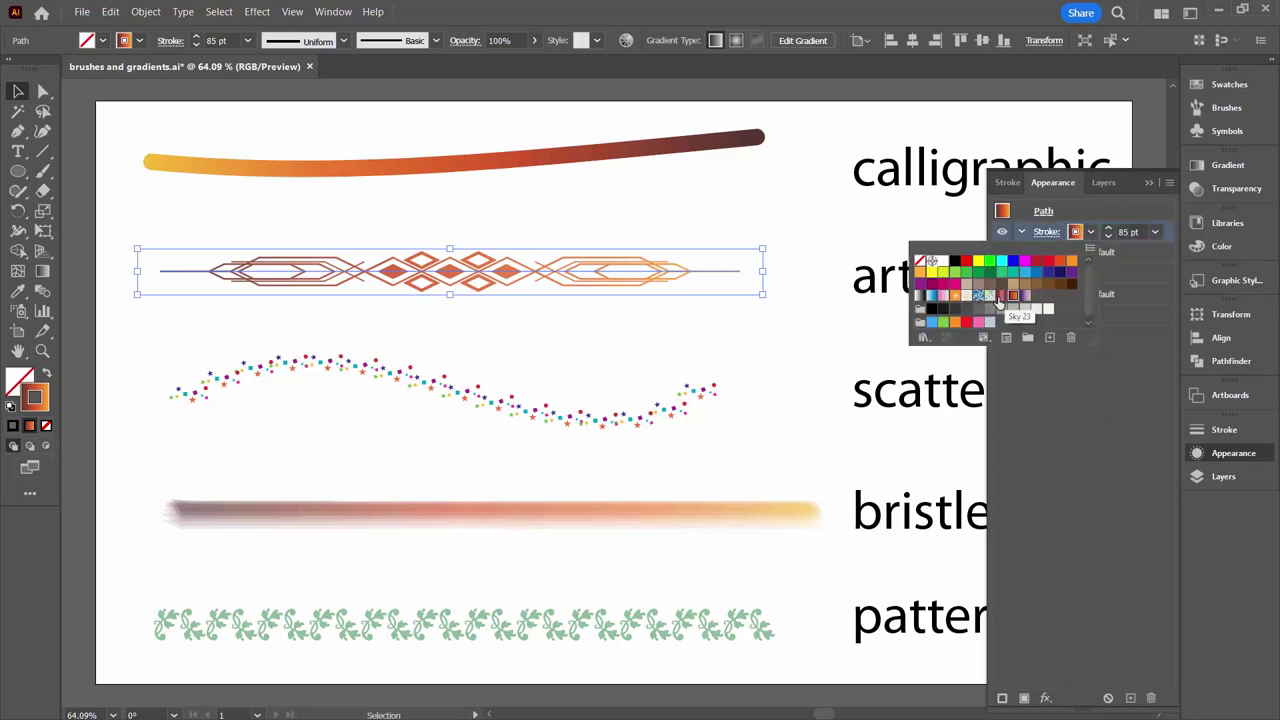
{"action": "left_click", "coordinate": [1027, 299]}
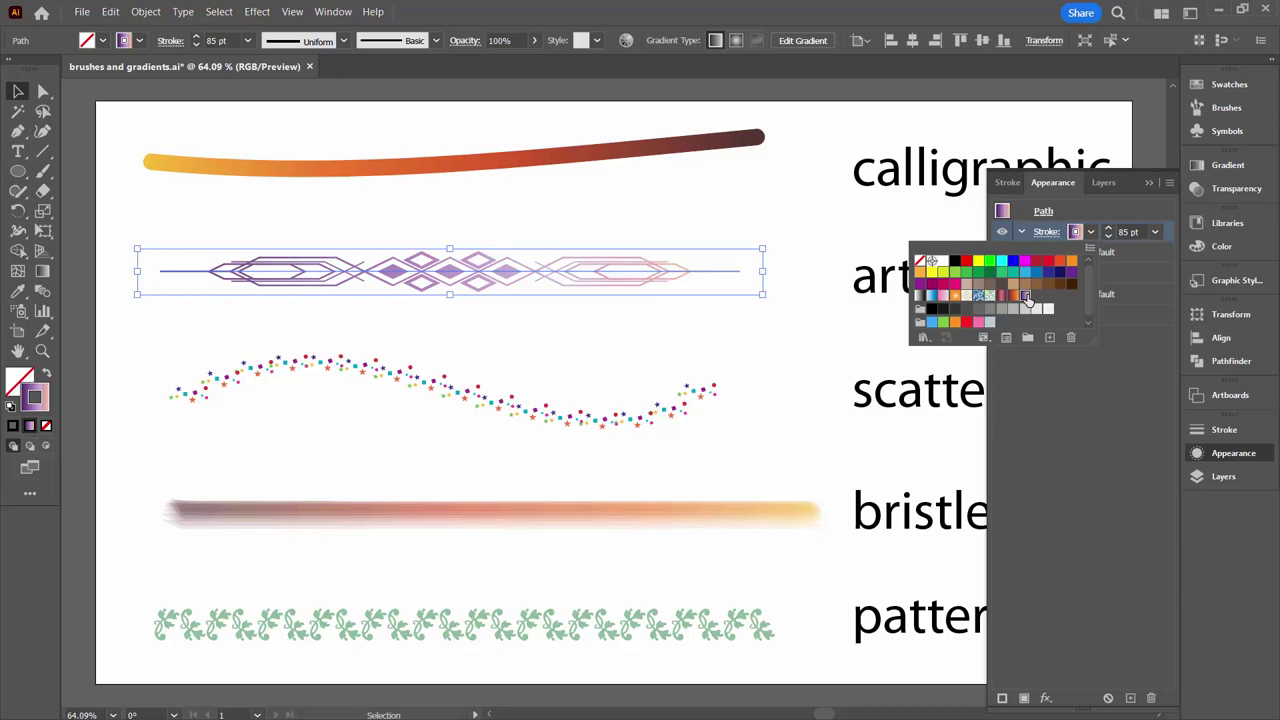
{"action": "left_click", "coordinate": [1003, 298]}
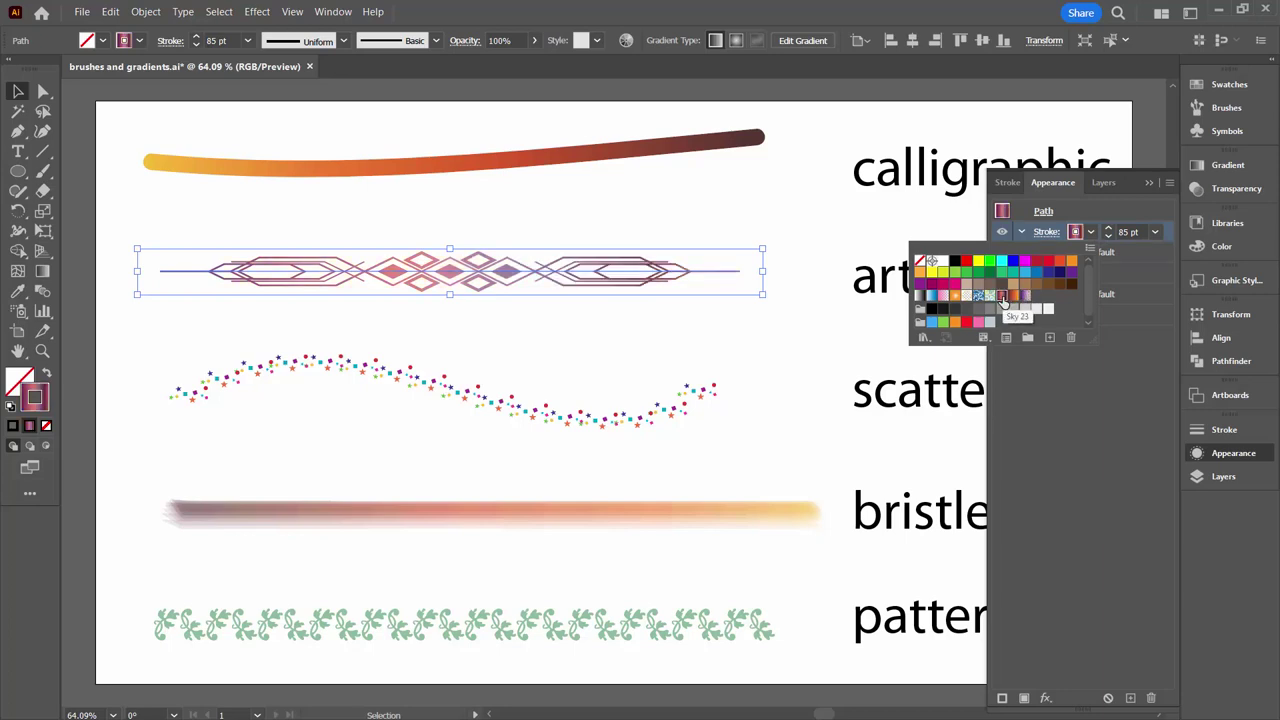
{"action": "left_click", "coordinate": [1026, 297]}
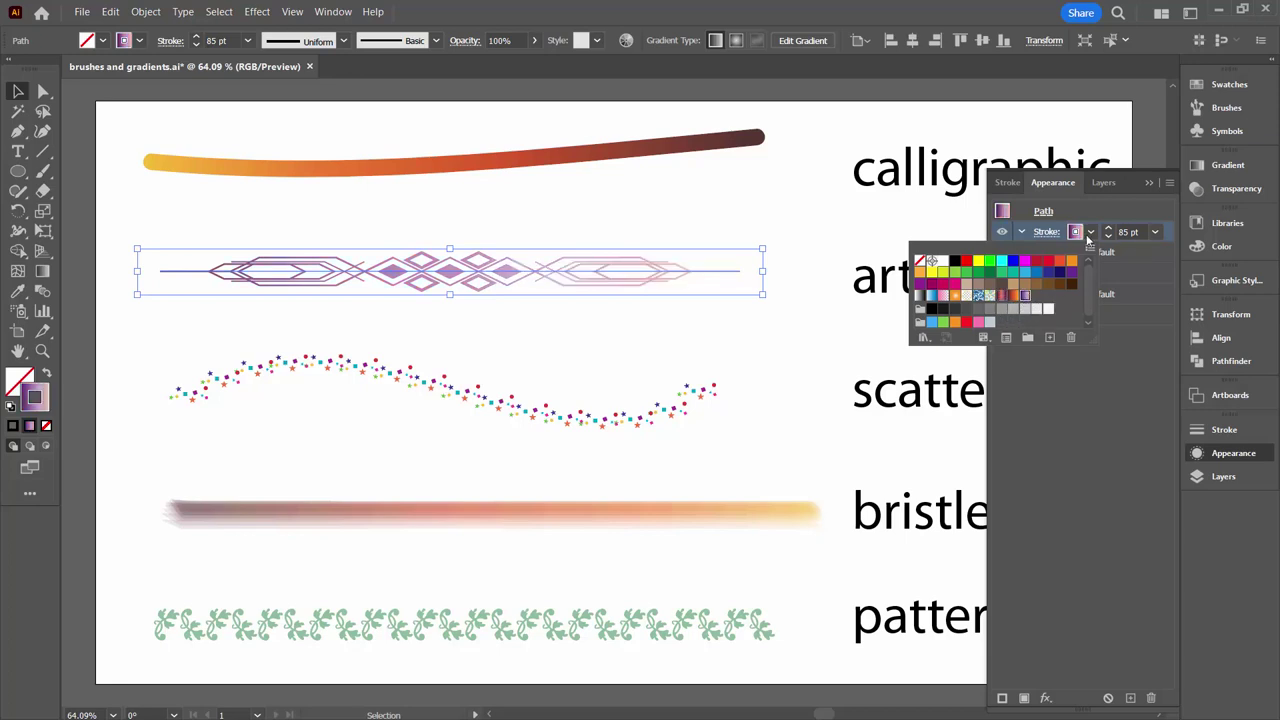
{"action": "left_click", "coordinate": [1071, 406]}
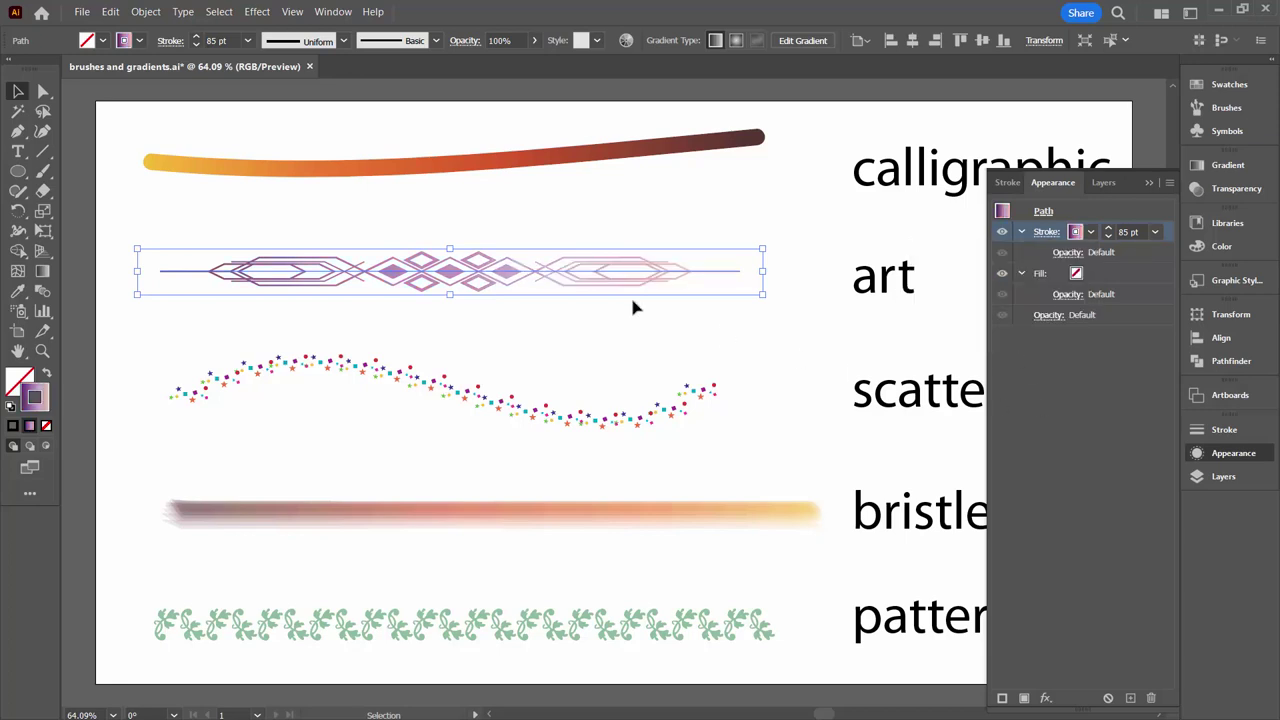
- Reselect the art-brush line and widen the Layers panel to read sublayer names
{"action": "left_click", "coordinate": [1152, 184]}
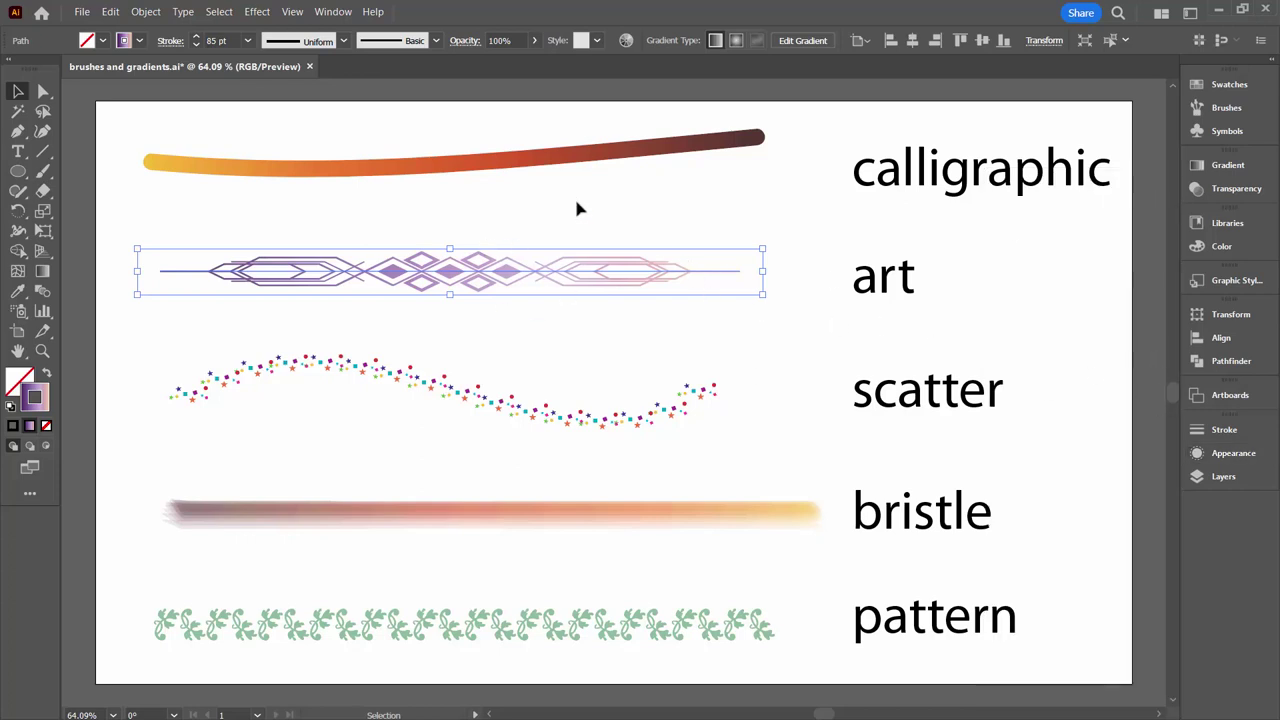
{"action": "left_click", "coordinate": [457, 200]}
{"action": "left_click", "coordinate": [486, 282]}
{"action": "left_click", "coordinate": [1223, 476]}
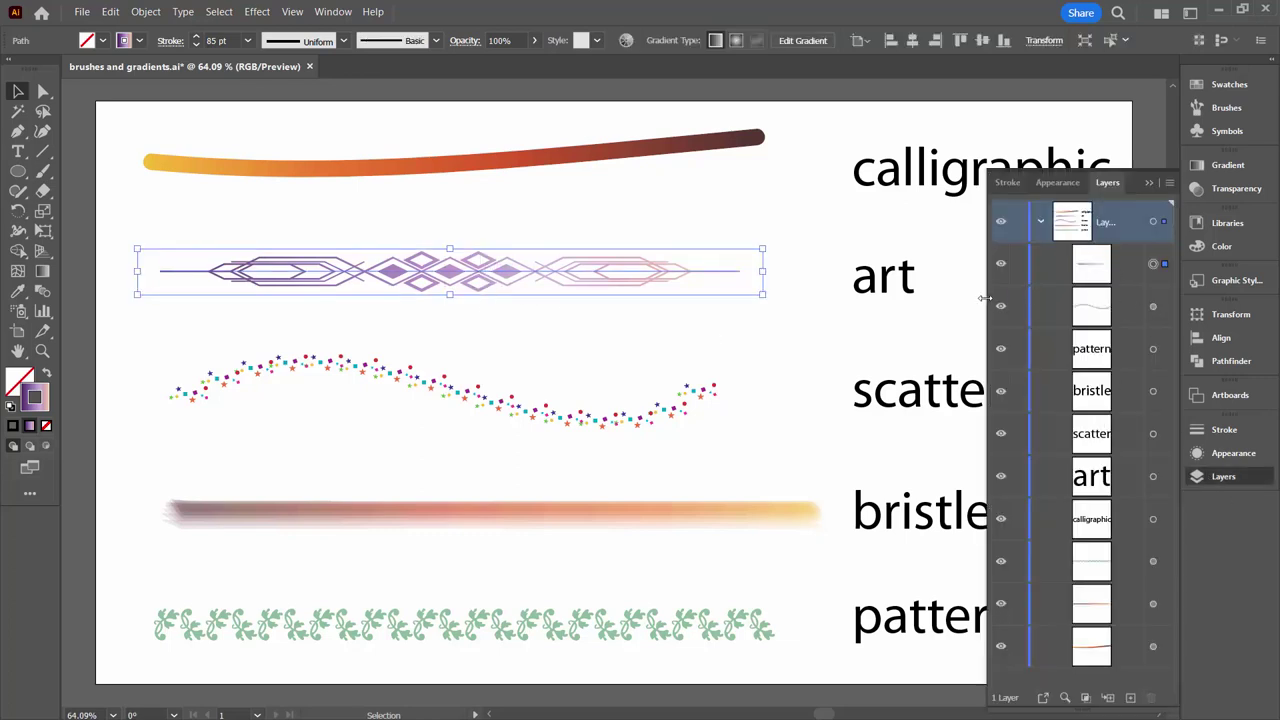
{"action": "left_click_drag", "start_coordinate": [985, 298], "coordinate": [896, 298]}
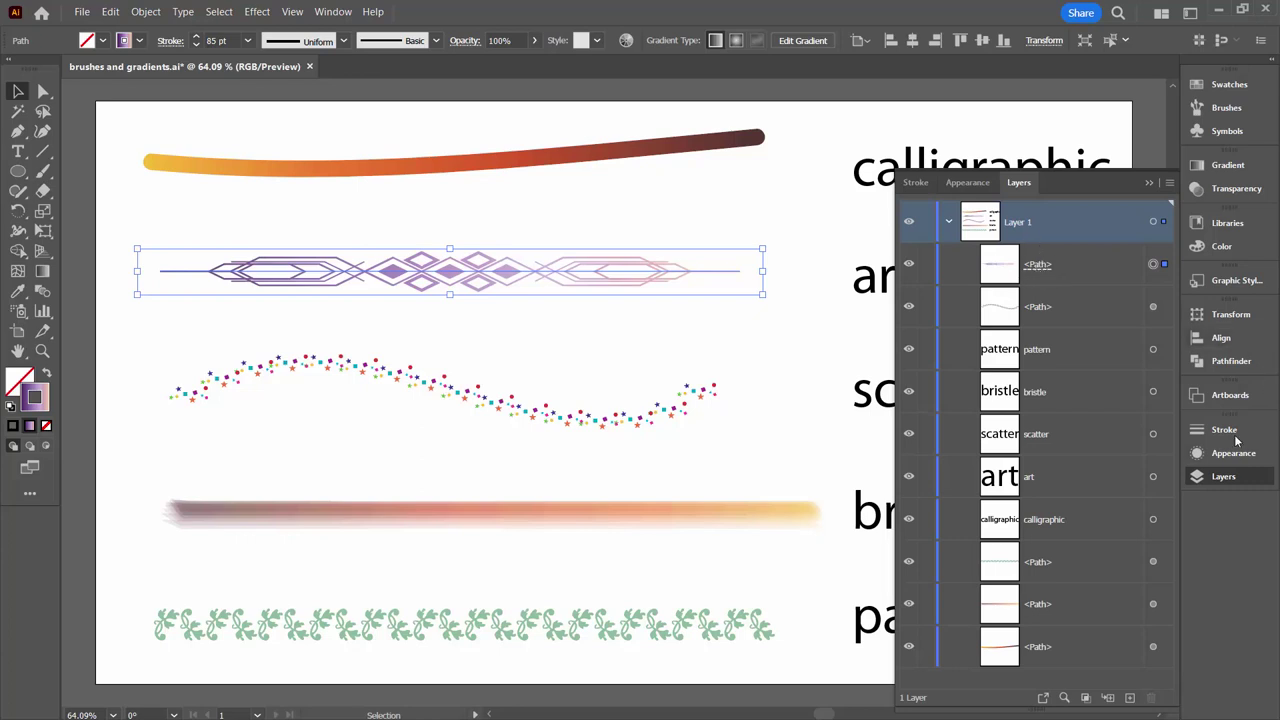
- Briefly edit the opacity mask in Transparency, then return to the artwork and deselect
{"action": "left_click", "coordinate": [1236, 188]}
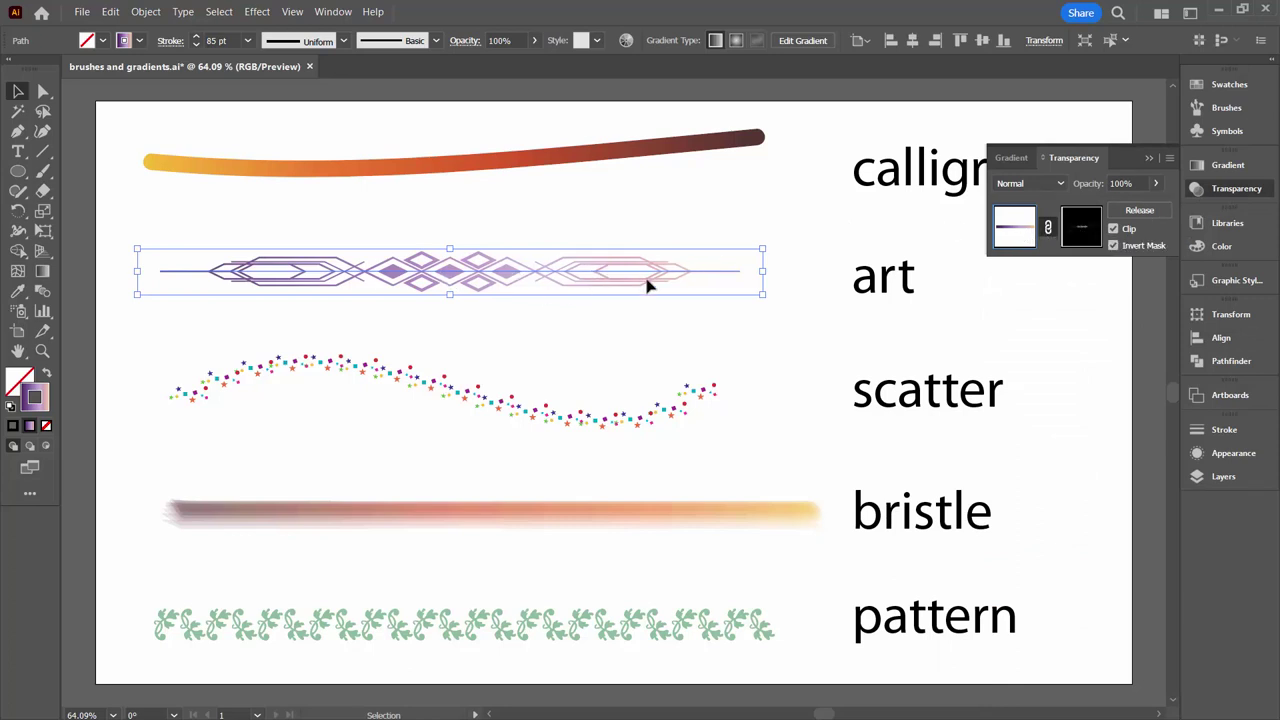
{"action": "left_click", "coordinate": [1083, 226]}
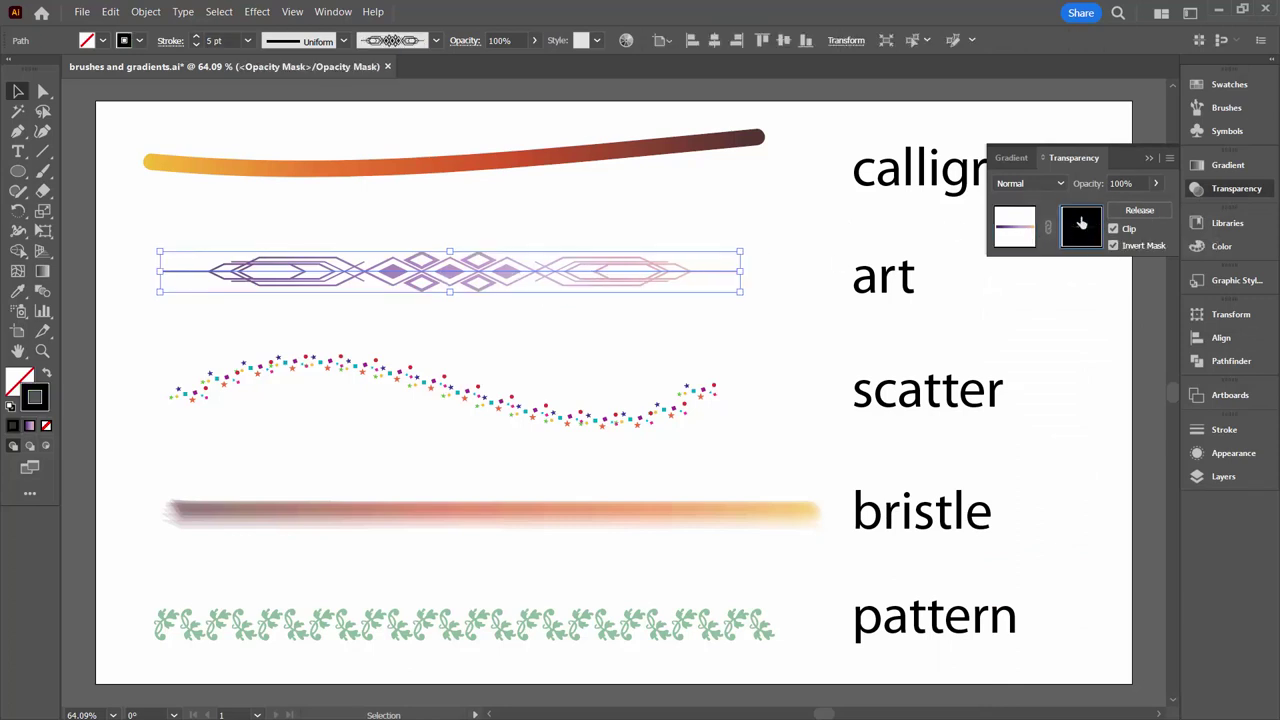
{"action": "left_click", "coordinate": [1232, 453]}
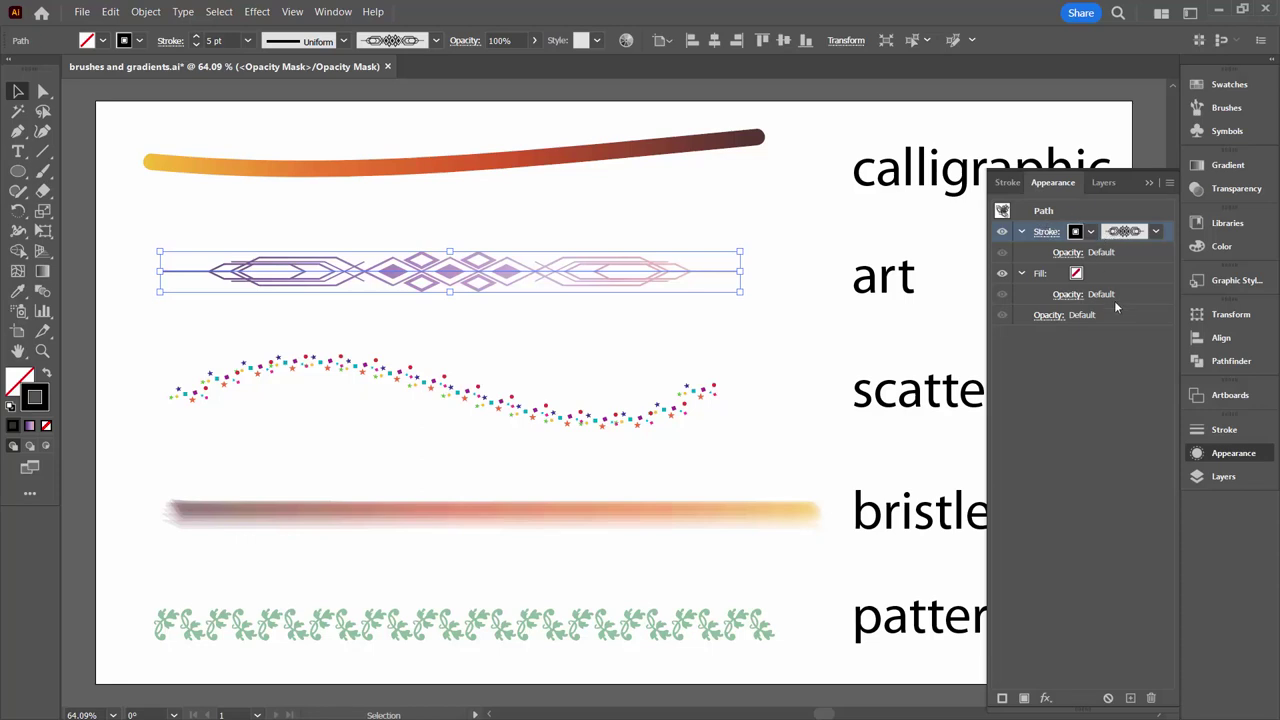
{"action": "left_click", "coordinate": [1224, 189]}
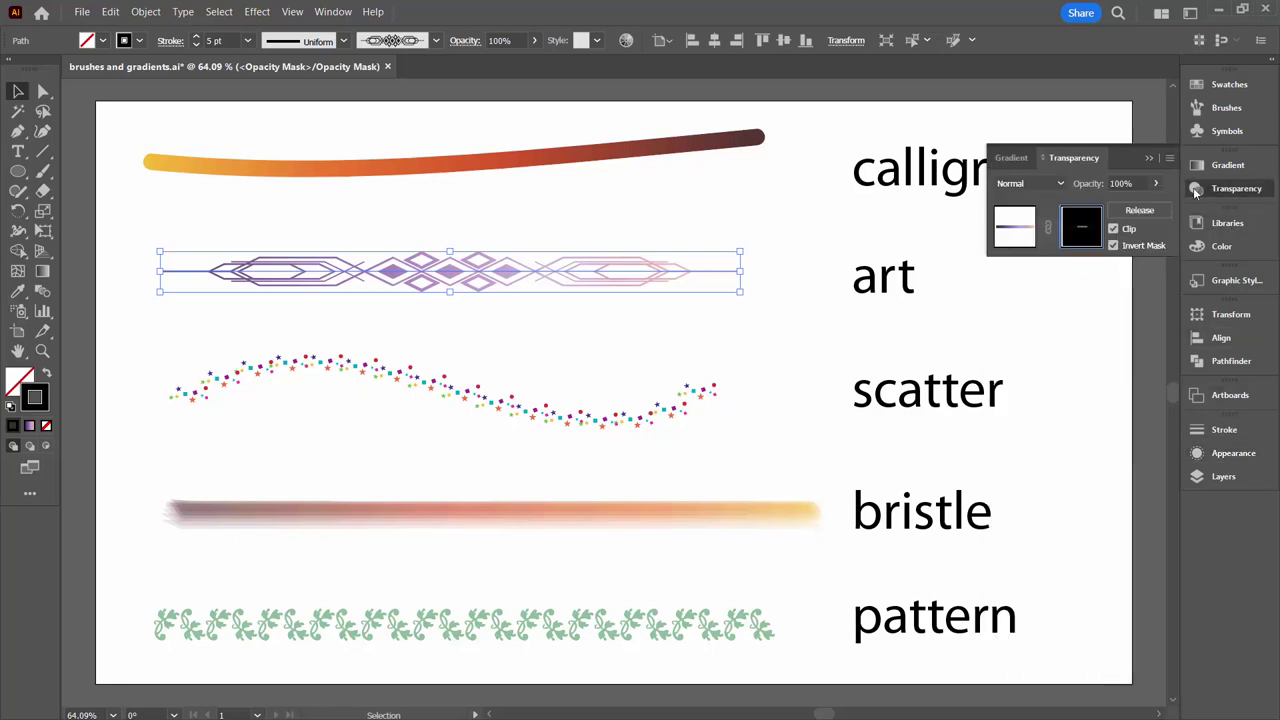
{"action": "left_click", "coordinate": [1027, 230]}
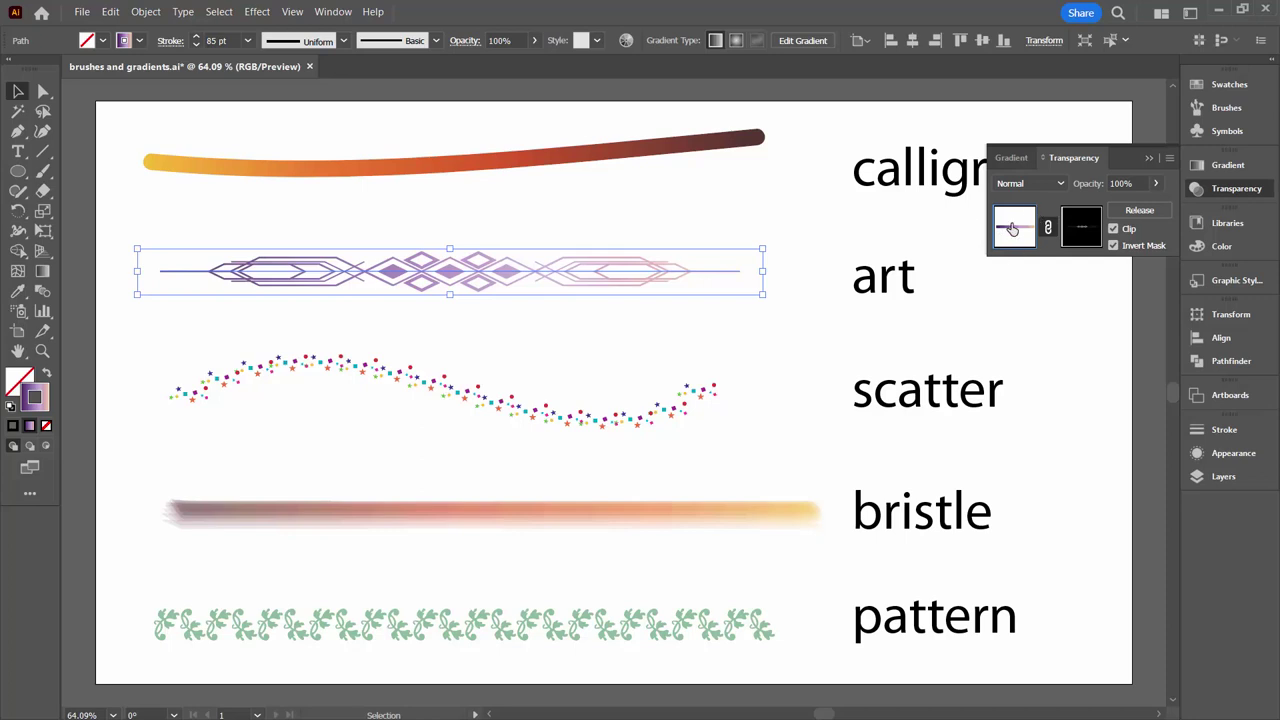
{"action": "left_click", "coordinate": [1076, 345]}
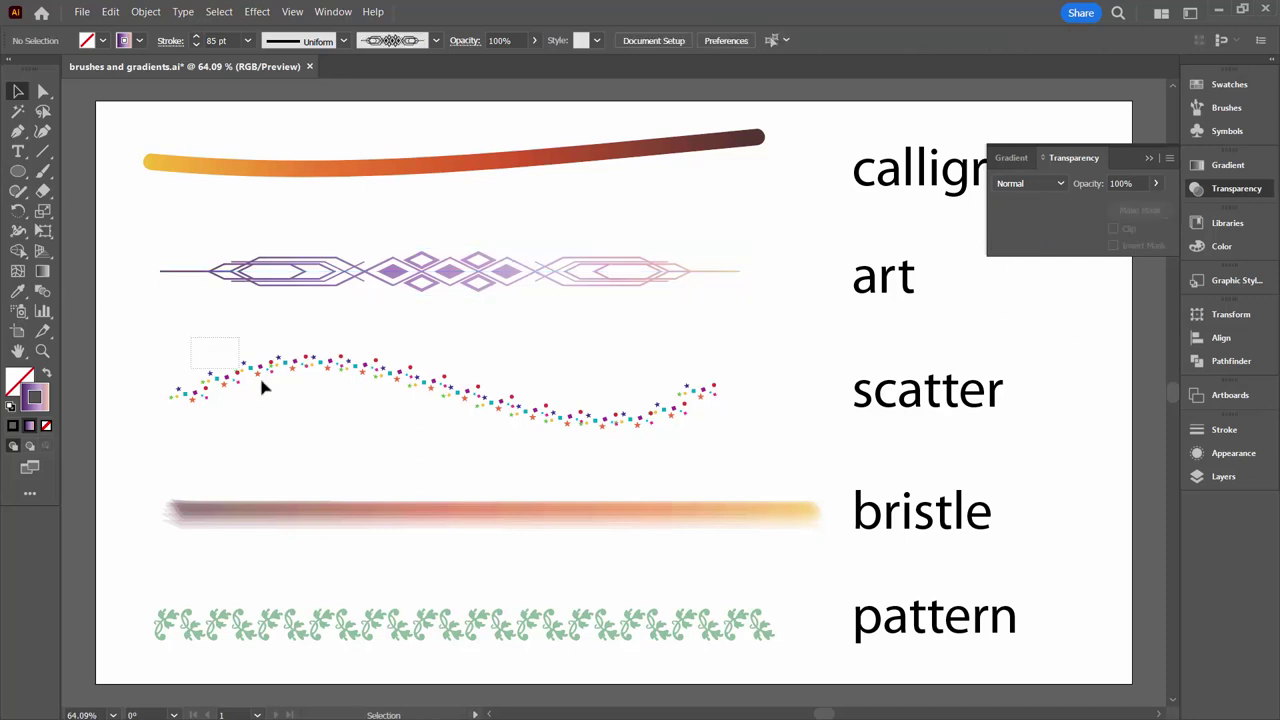
- Duplicate the scatter brush line with Copy and Paste in Place
{"action": "left_click", "coordinate": [313, 386]}
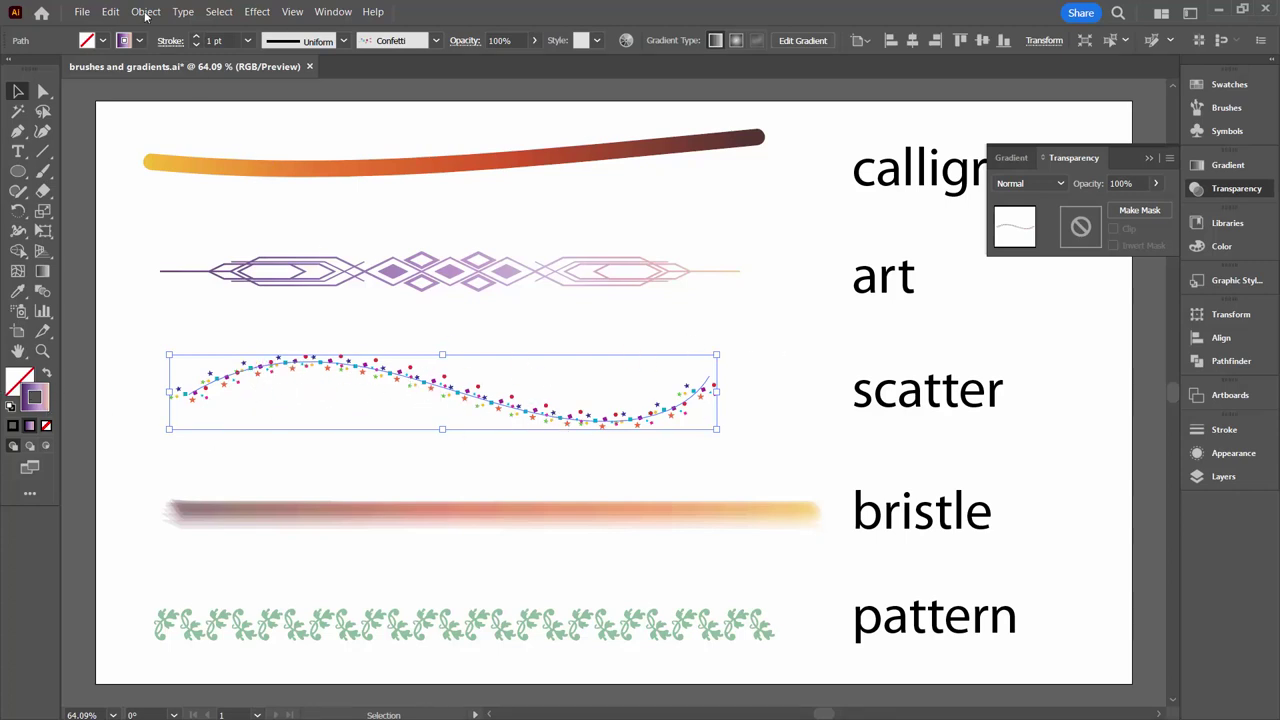
{"action": "left_click", "coordinate": [110, 11]}
{"action": "left_click", "coordinate": [133, 80]}
{"action": "left_click", "coordinate": [112, 12]}
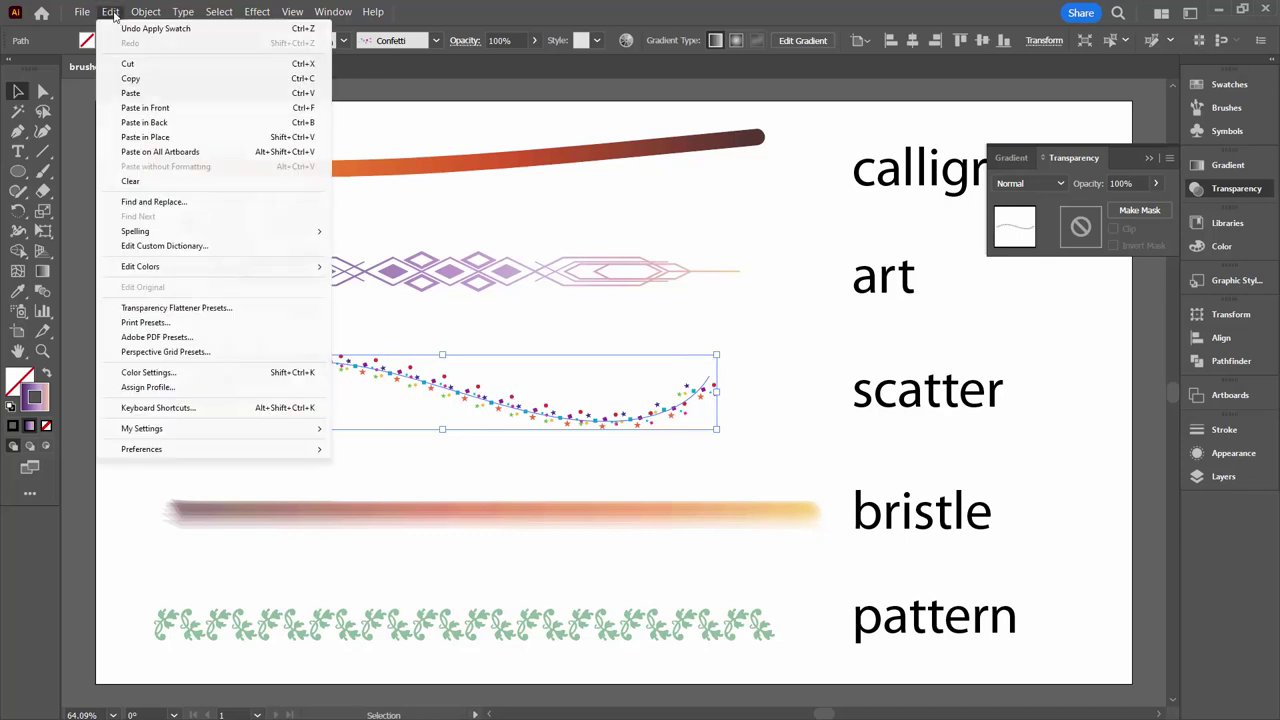
{"action": "left_click", "coordinate": [181, 137]}
- Reorder the two stacked scatter paths in the Layers panel and target the second copy
{"action": "left_click", "coordinate": [1221, 479]}
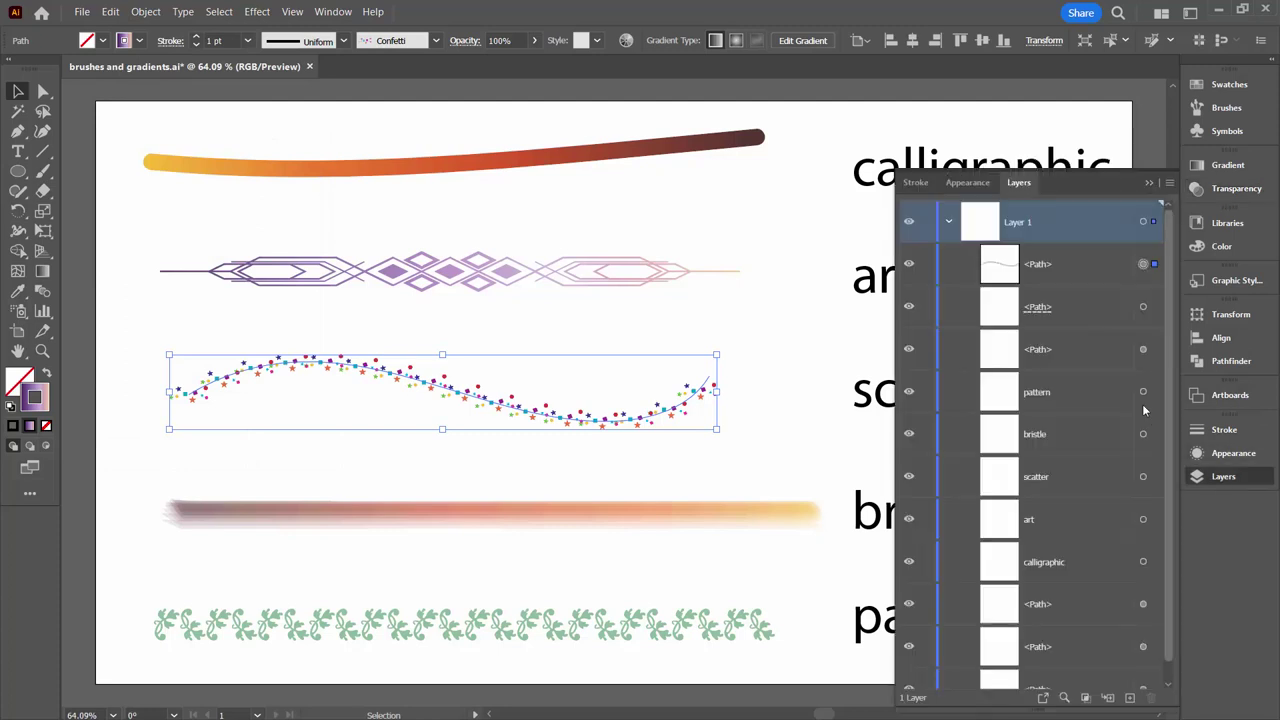
{"action": "left_click_drag", "start_coordinate": [500, 349], "coordinate": [562, 458]}
{"action": "left_click_drag", "start_coordinate": [1066, 349], "coordinate": [1072, 284]}
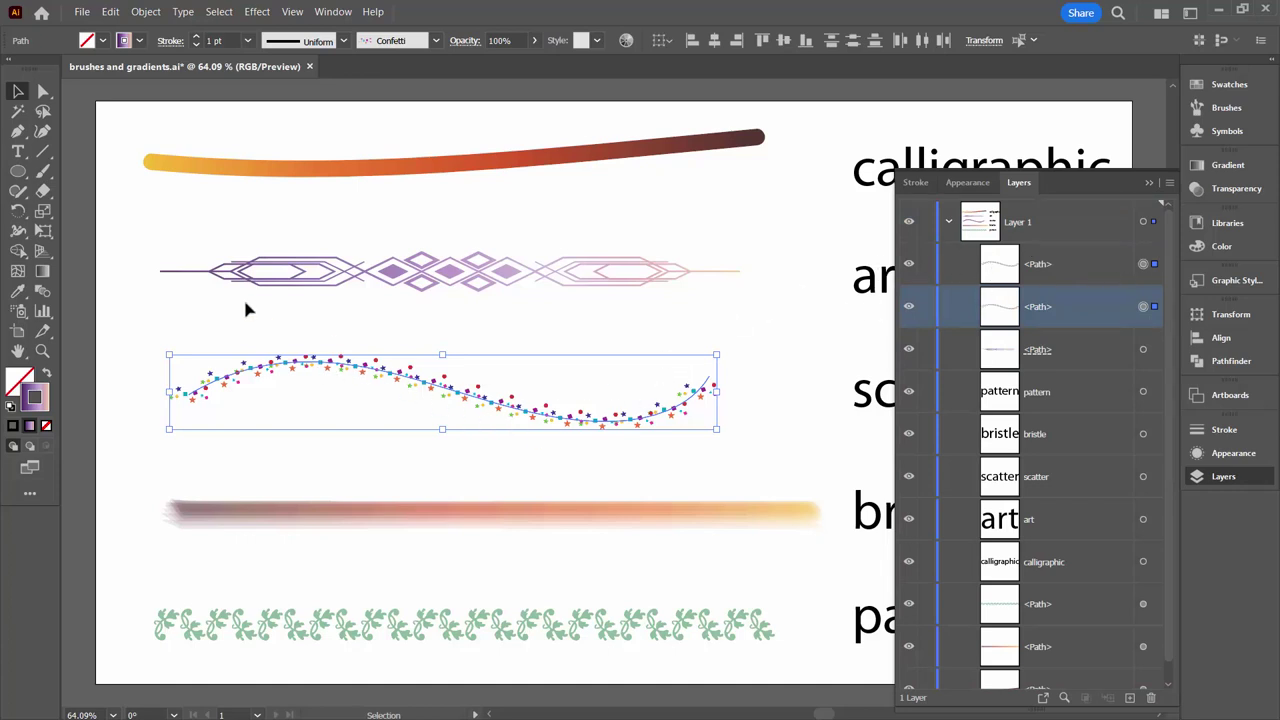
{"action": "left_click", "coordinate": [1075, 264]}
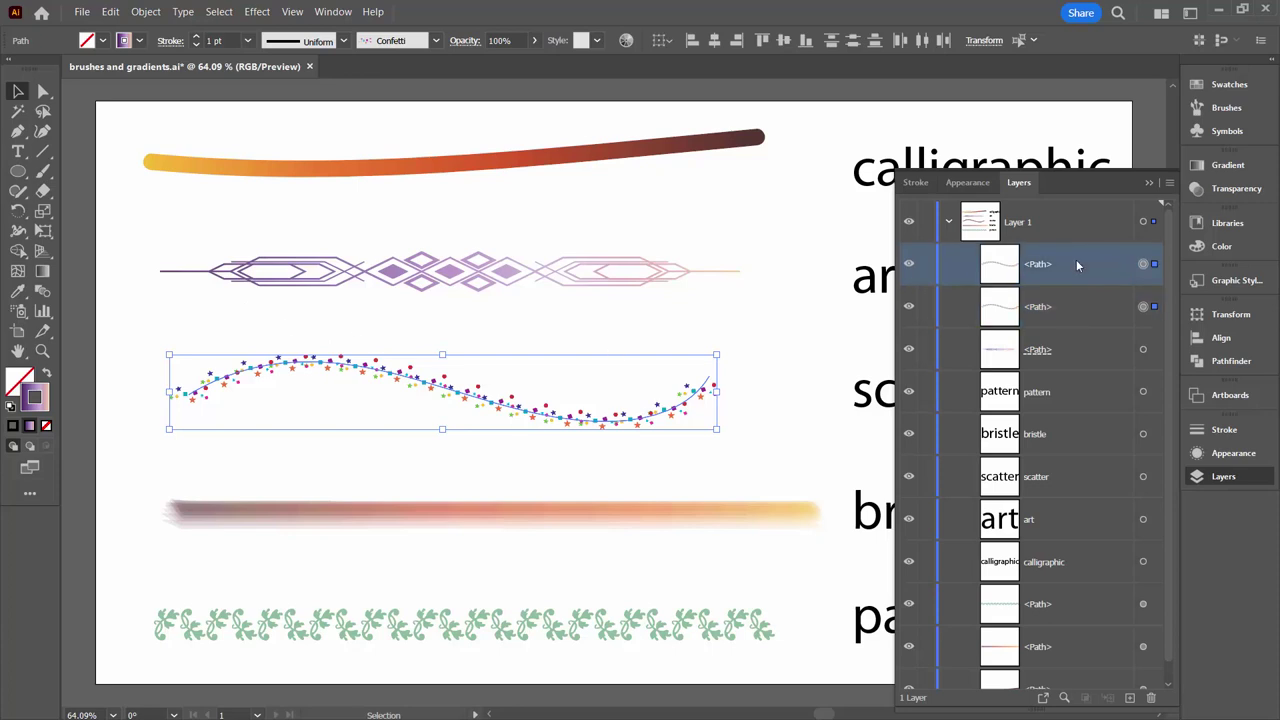
{"action": "left_click", "coordinate": [1143, 307]}
{"action": "left_click", "coordinate": [1106, 315]}
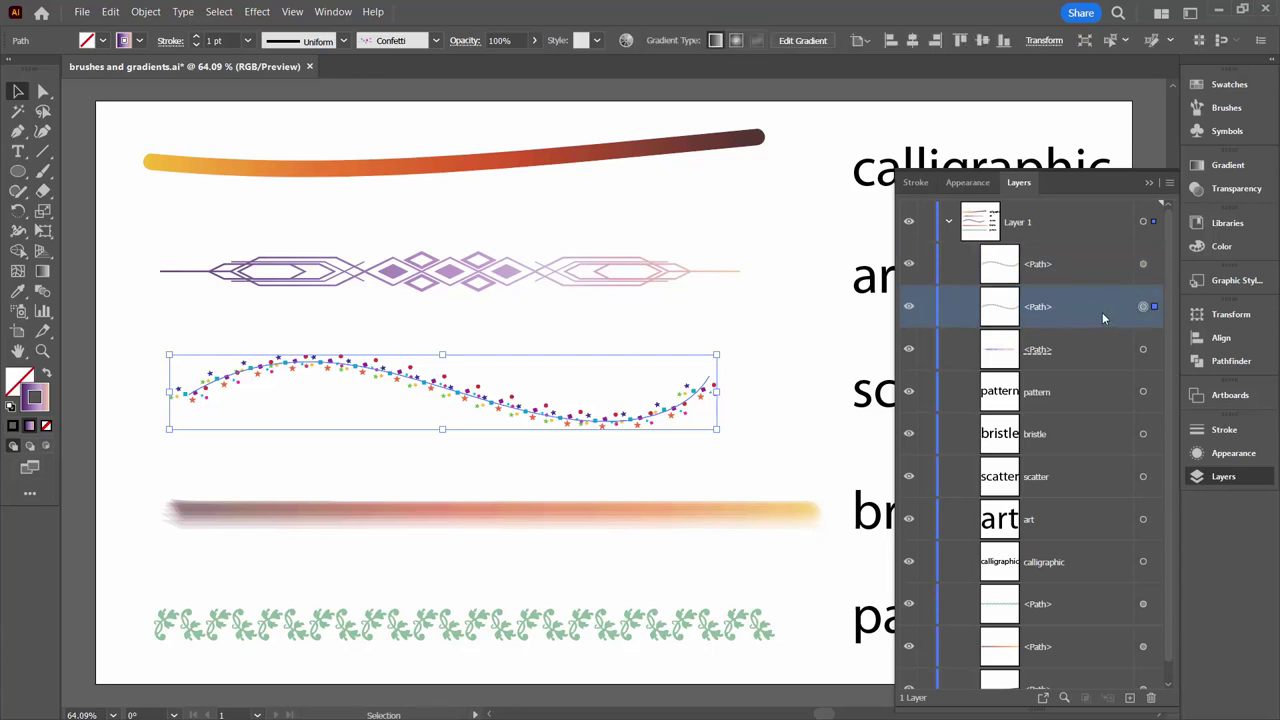
- Switch the scatter copy's stroke brush to Basic in Appearance
{"action": "left_click", "coordinate": [1228, 455]}
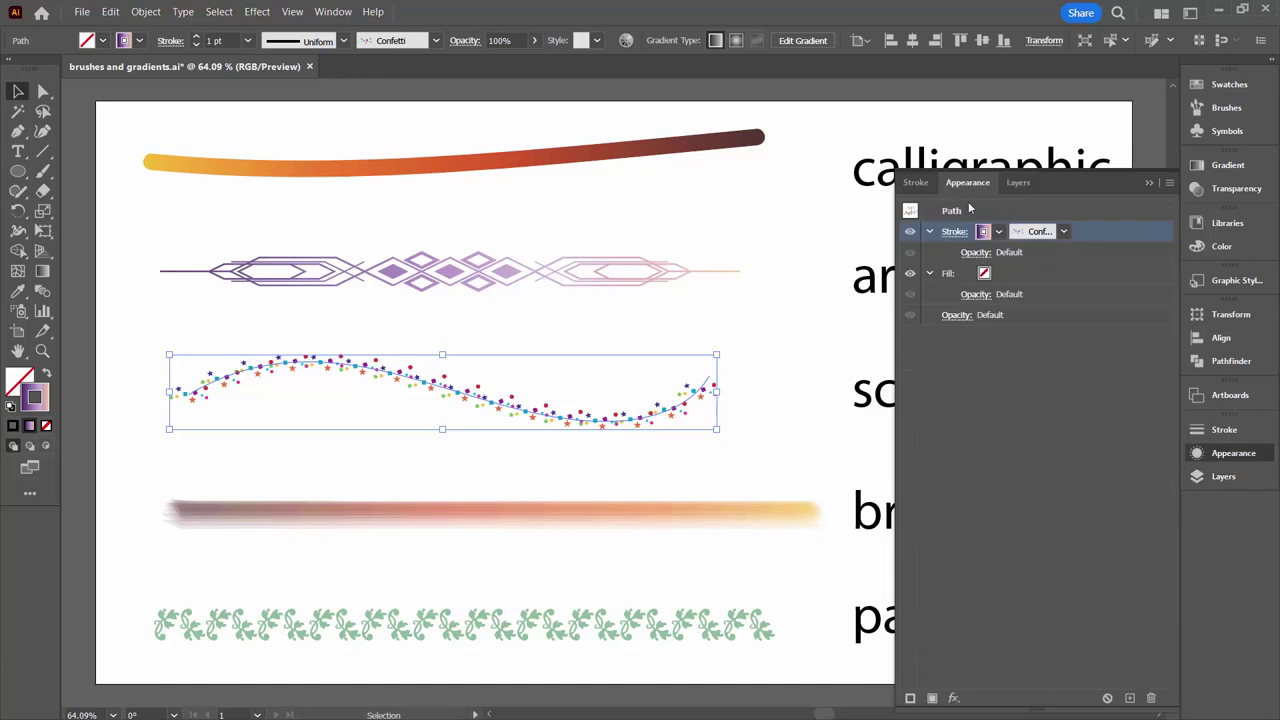
{"action": "left_click", "coordinate": [1063, 232]}
{"action": "left_click", "coordinate": [965, 295]}
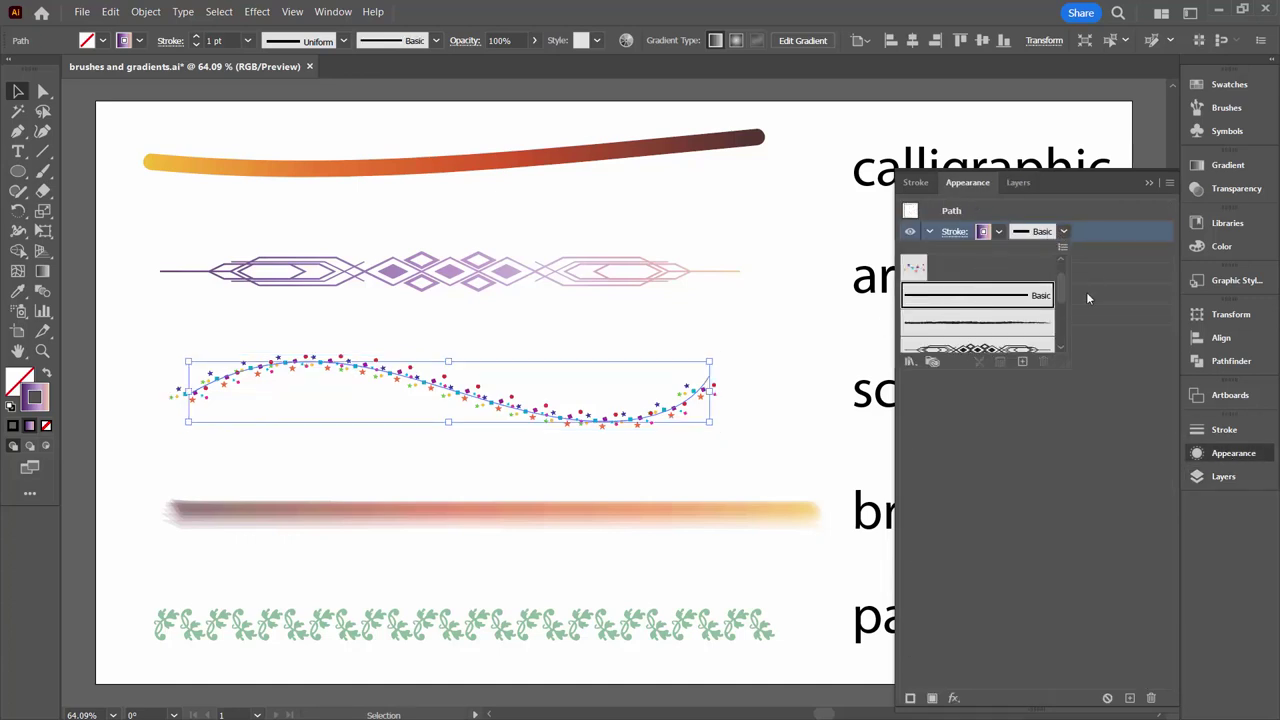
{"action": "left_click", "coordinate": [954, 232]}
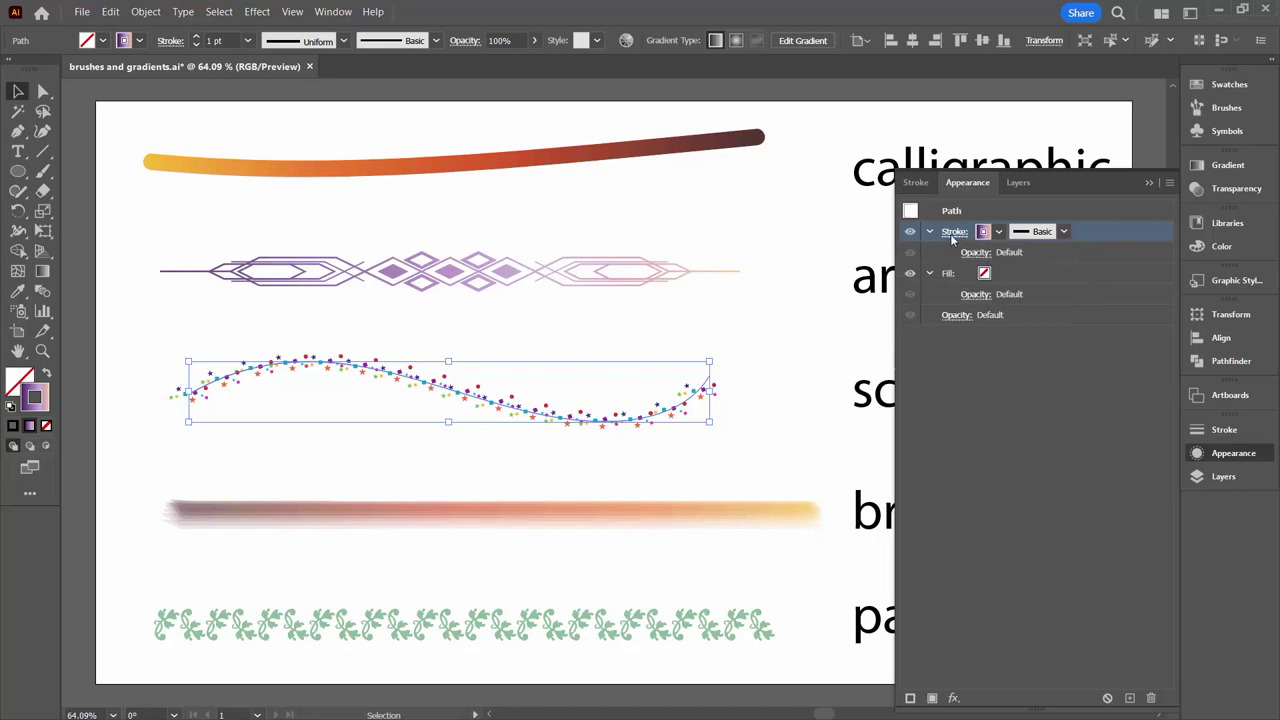
- Widen the stroke to 68 pt with projecting caps, then deselect
{"action": "left_click", "coordinate": [954, 232]}
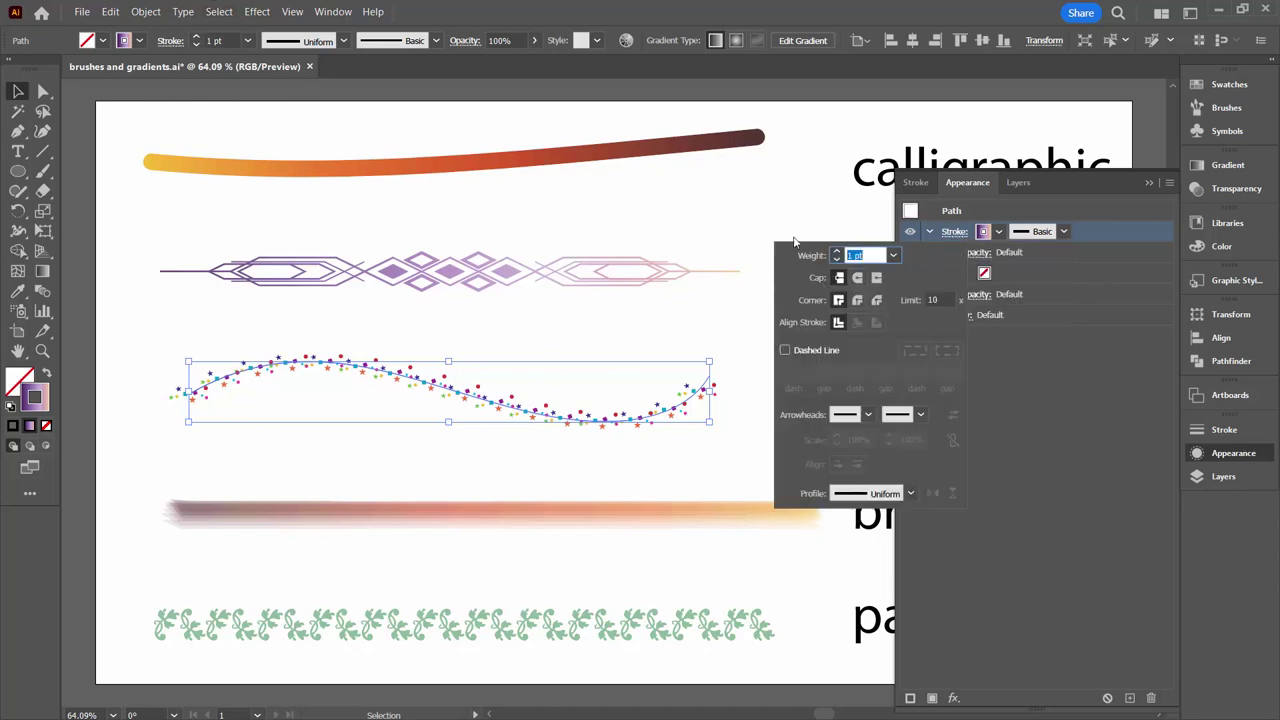
{"action": "left_click", "coordinate": [836, 252]}
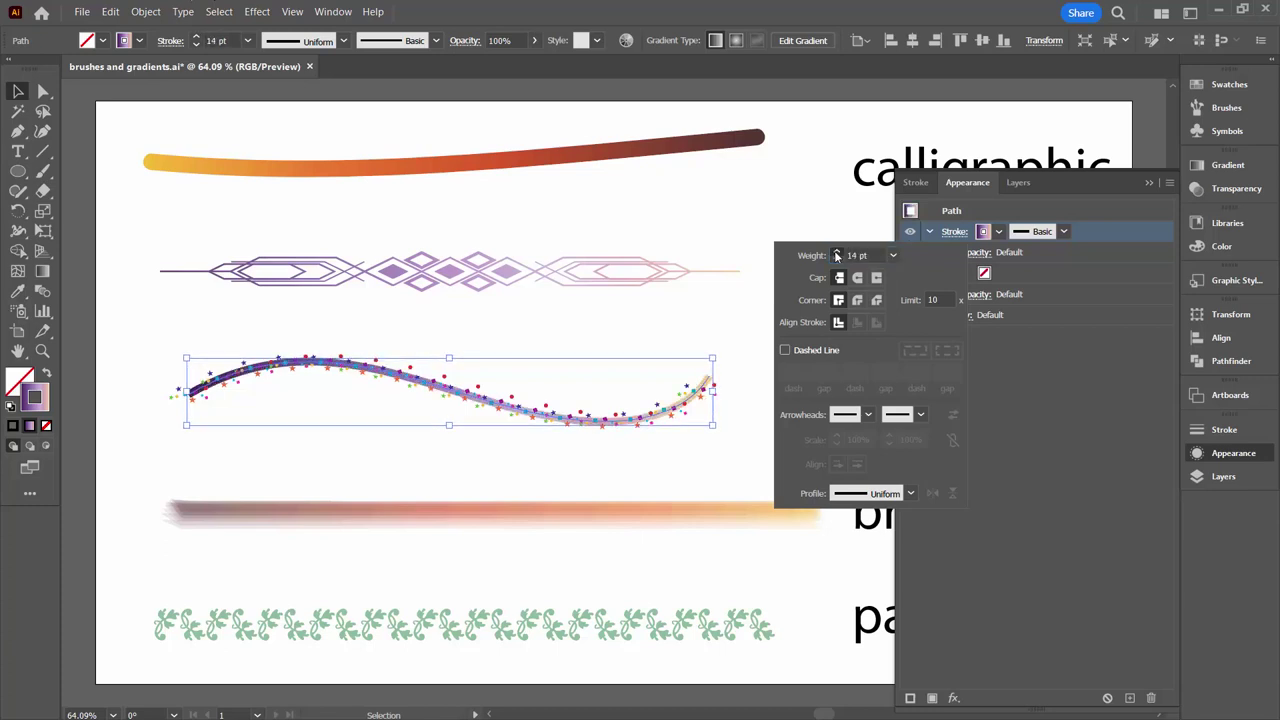
{"action": "left_click_drag", "start_coordinate": [836, 255], "coordinate": [836, 255]}
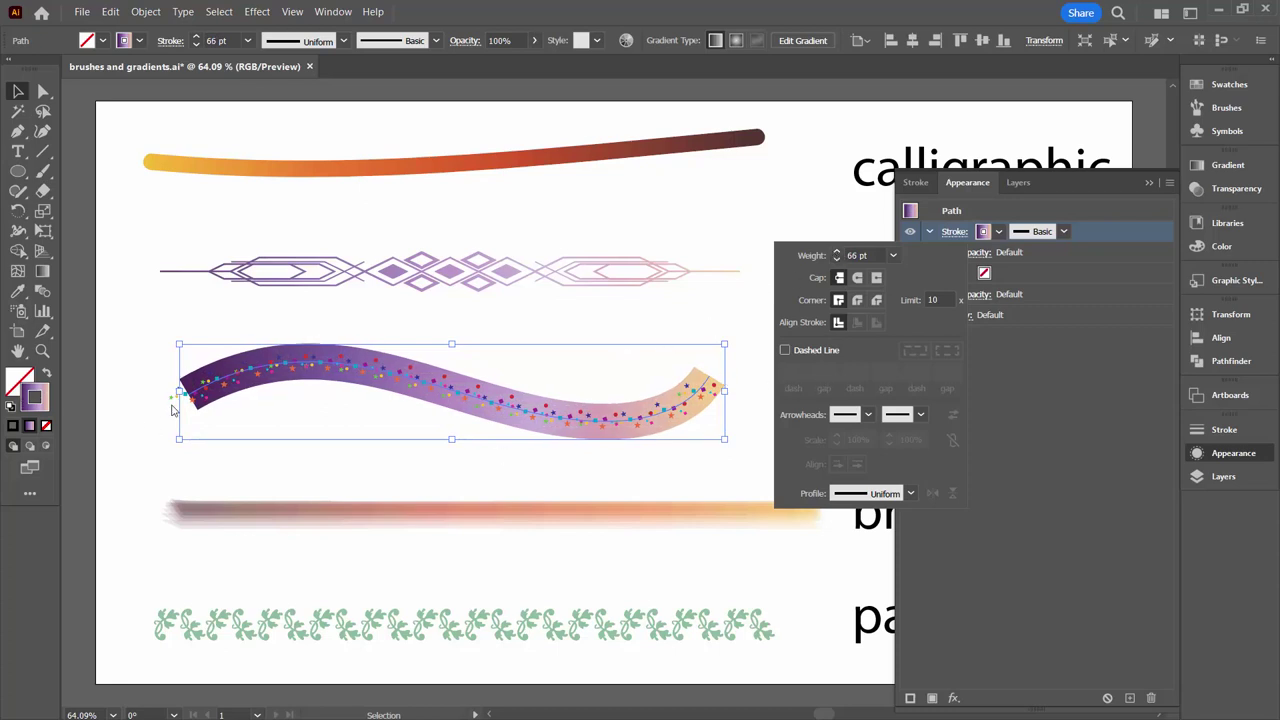
{"action": "left_click", "coordinate": [876, 278]}
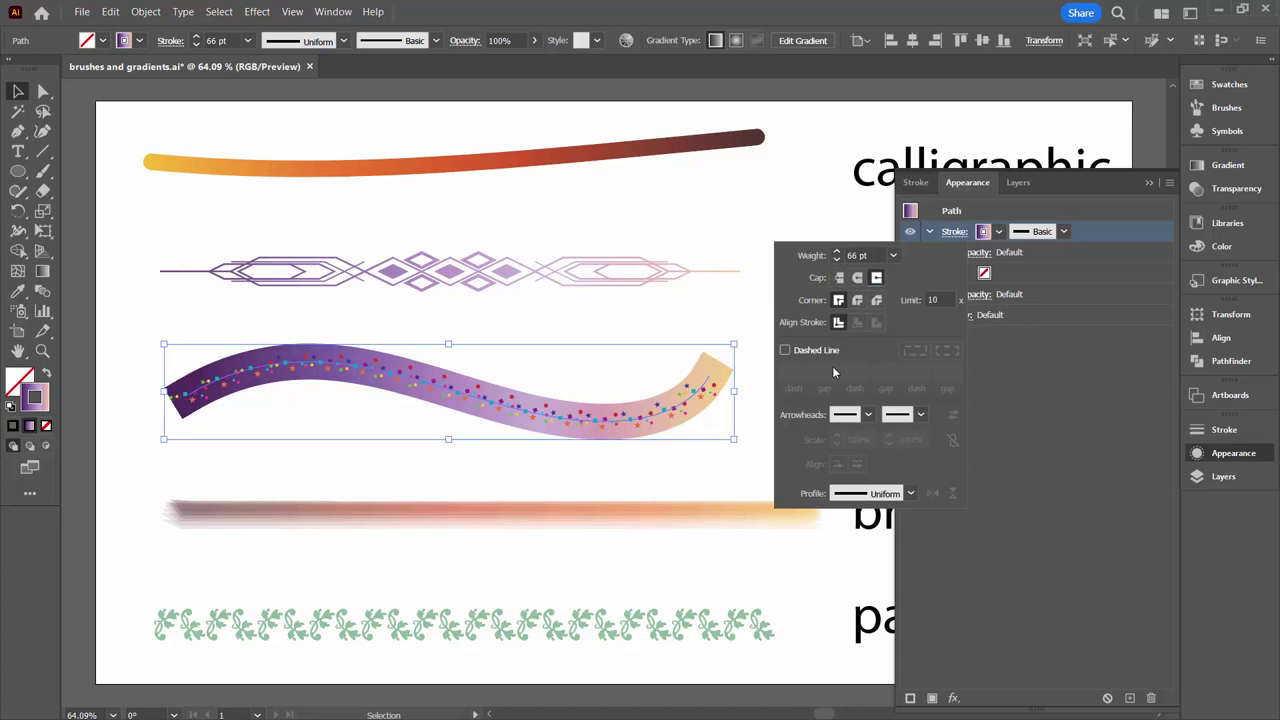
{"action": "left_click", "coordinate": [836, 252]}
{"action": "left_click", "coordinate": [836, 252]}
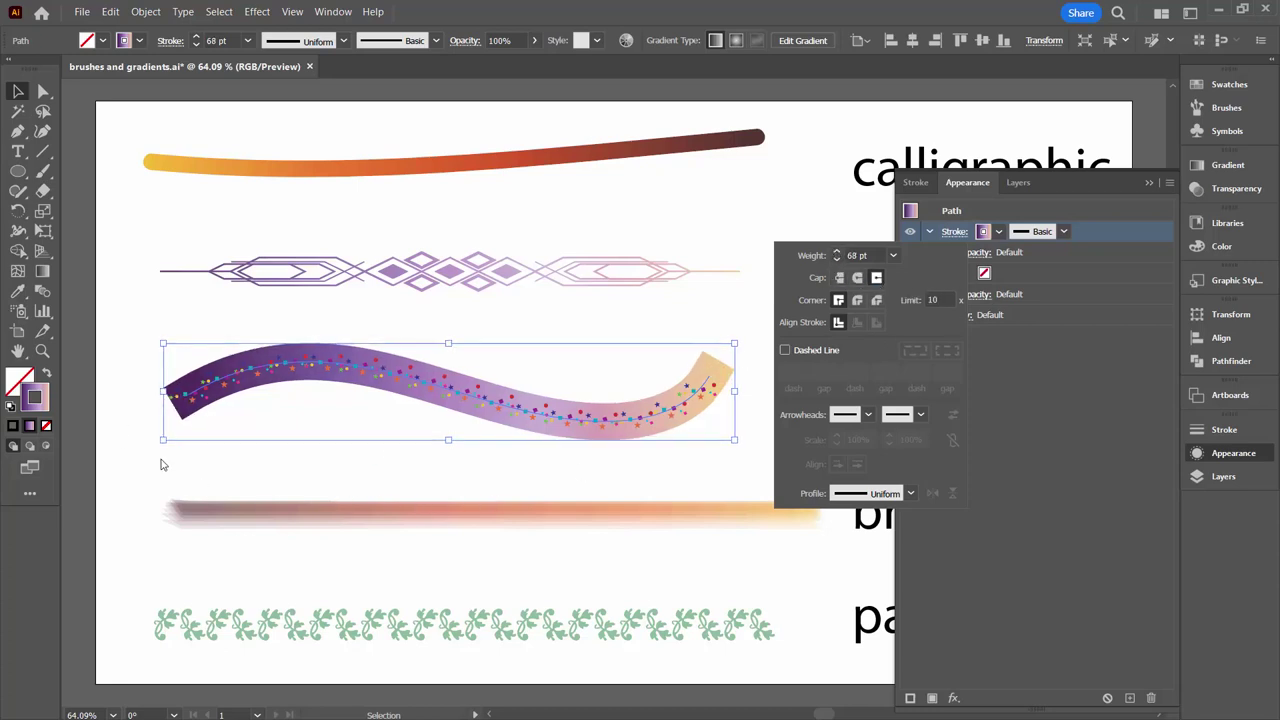
{"action": "left_click", "coordinate": [160, 463]}
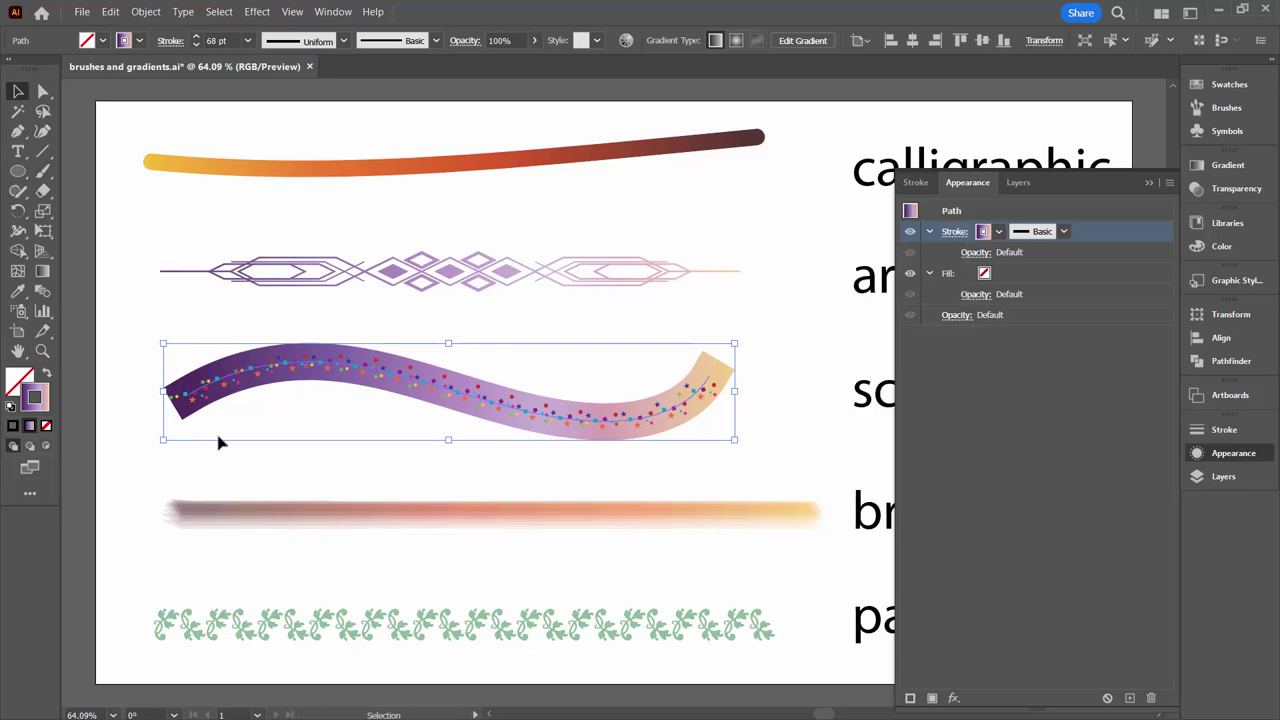
{"action": "left_click", "coordinate": [1215, 476]}
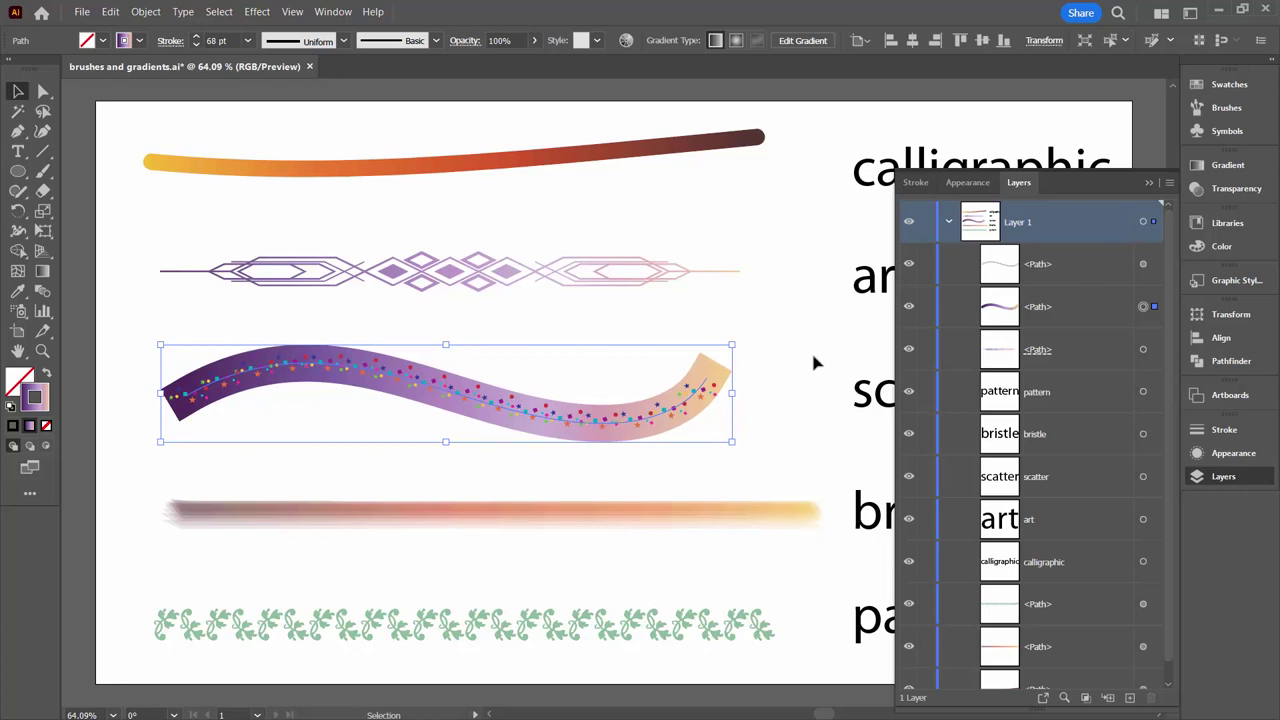
{"action": "left_click", "coordinate": [560, 458]}
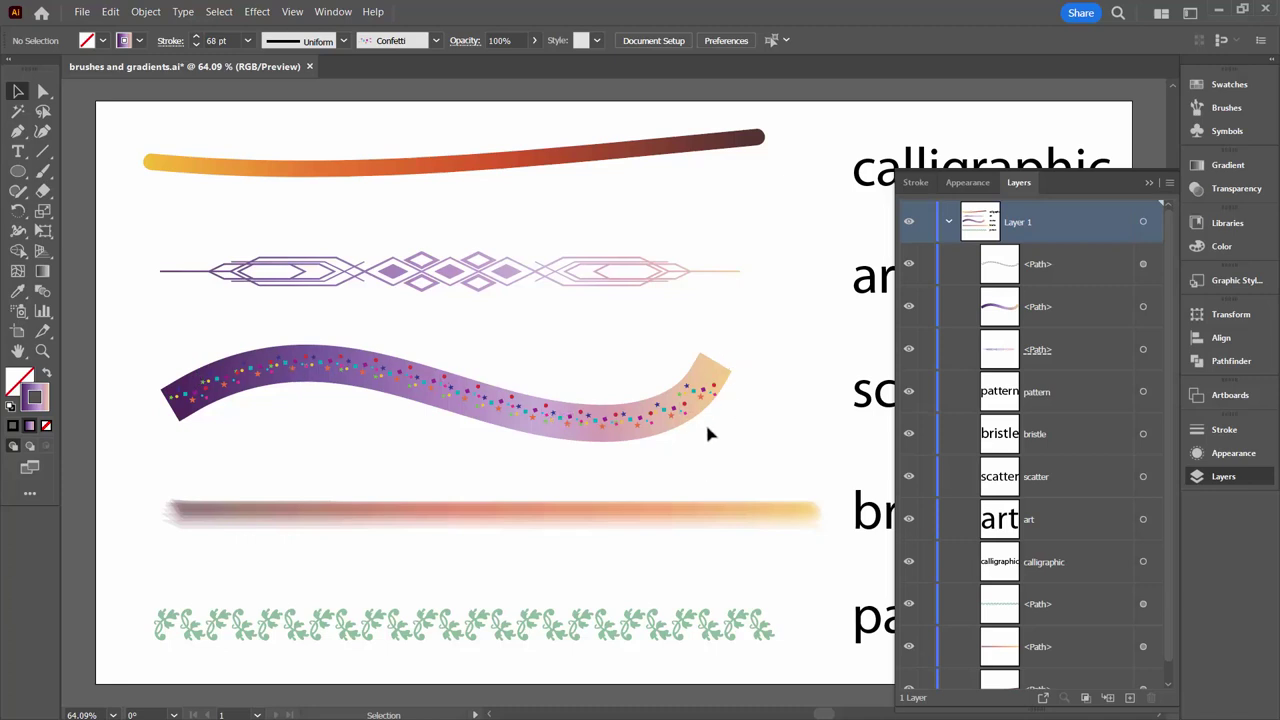
- Select the gradient band and confetti paths and make an inverted, clipped opacity mask
{"action": "left_click_drag", "start_coordinate": [253, 422], "coordinate": [254, 418]}
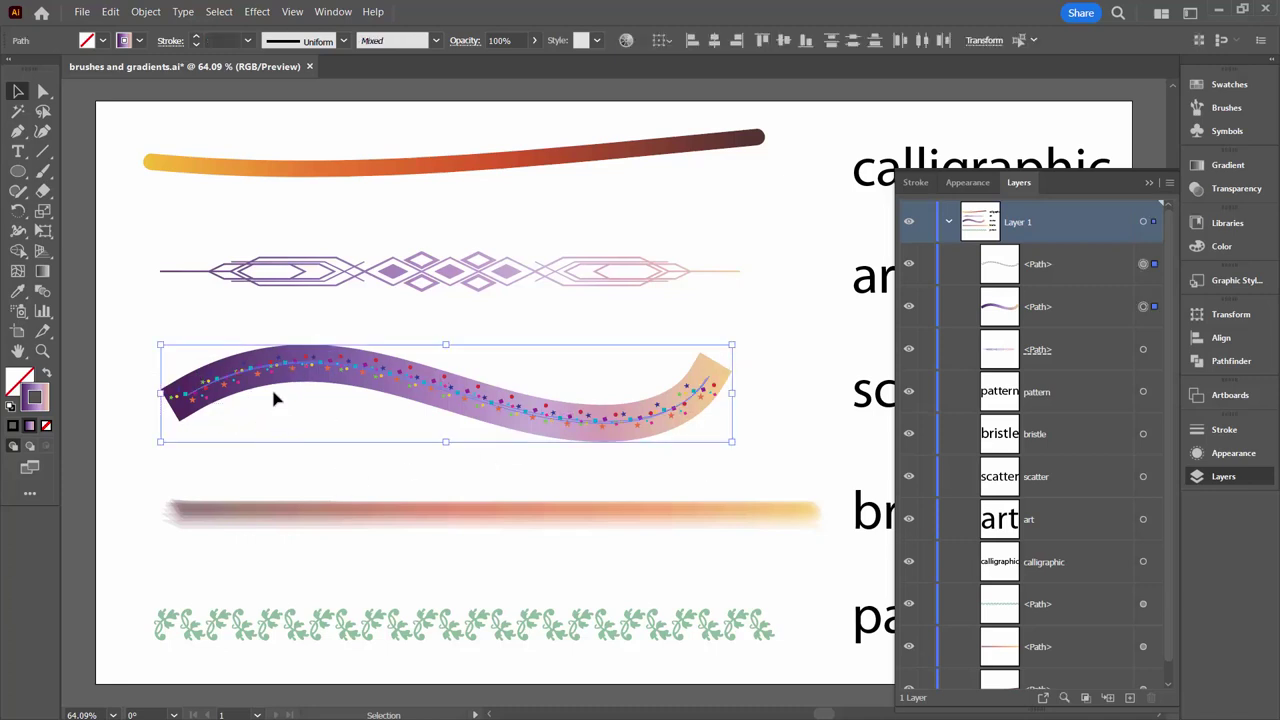
{"action": "left_click", "coordinate": [1222, 190]}
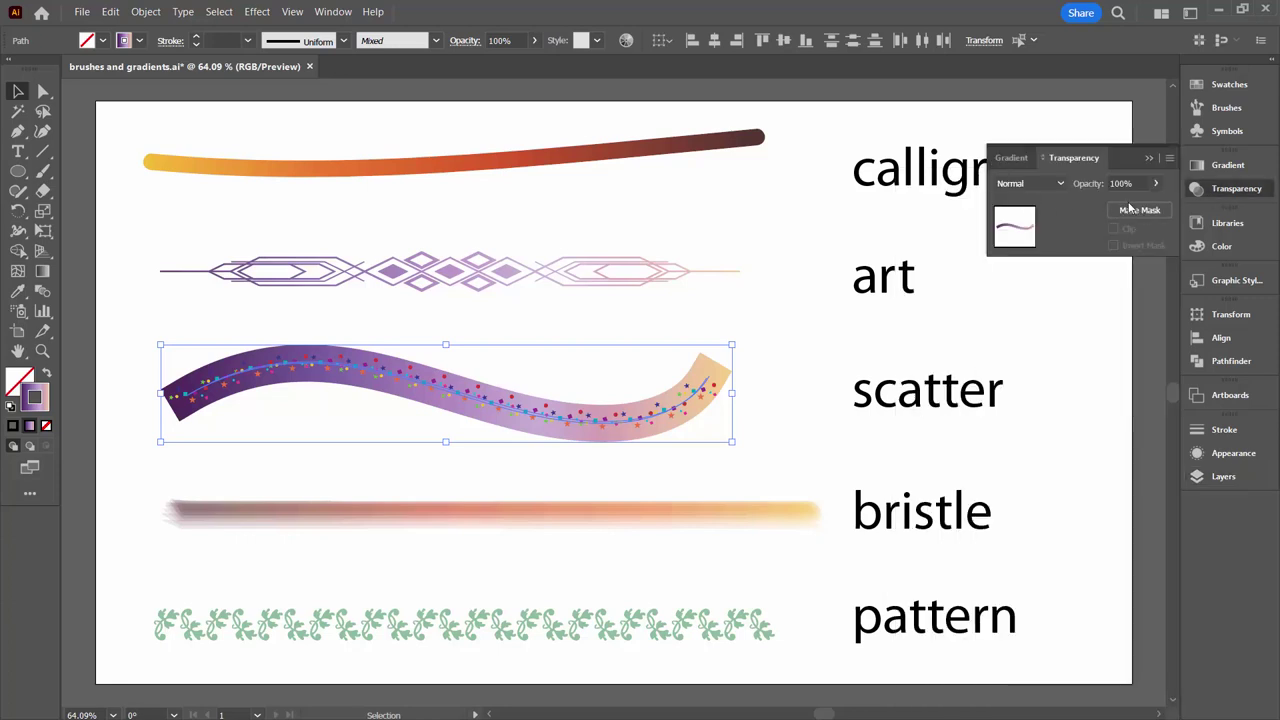
{"action": "left_click", "coordinate": [1139, 209]}
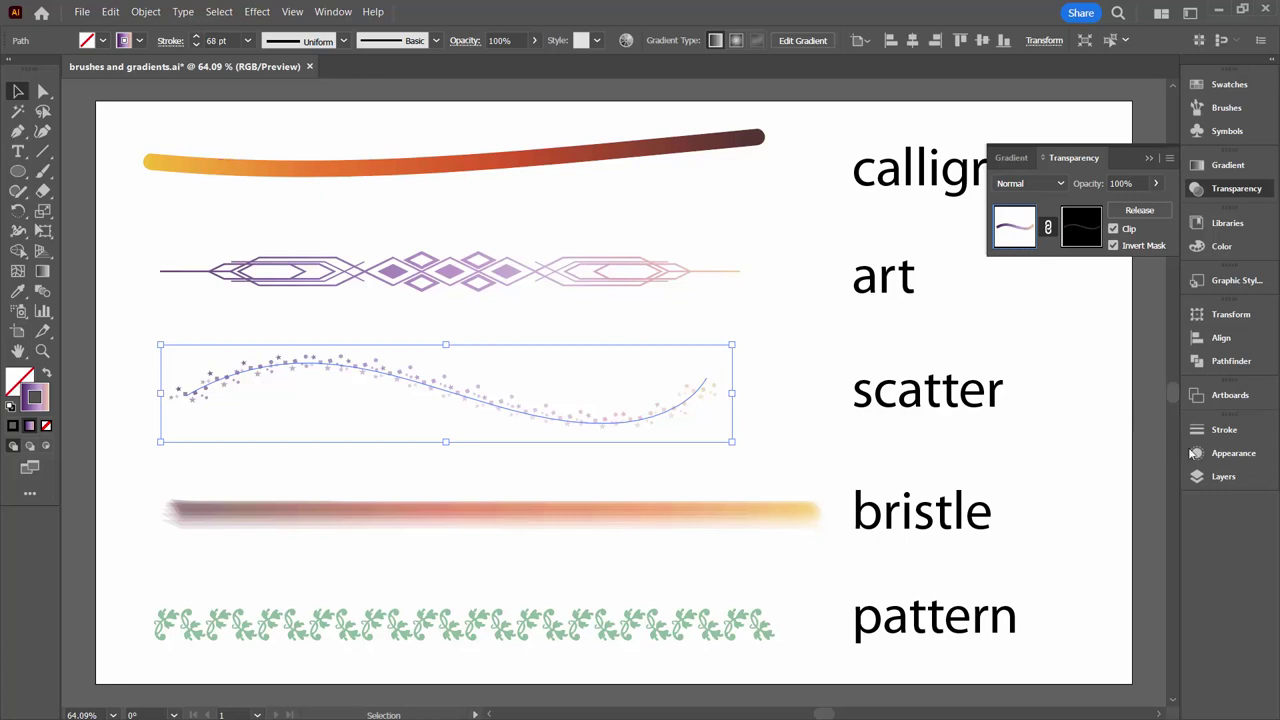
{"action": "left_click", "coordinate": [1220, 457]}
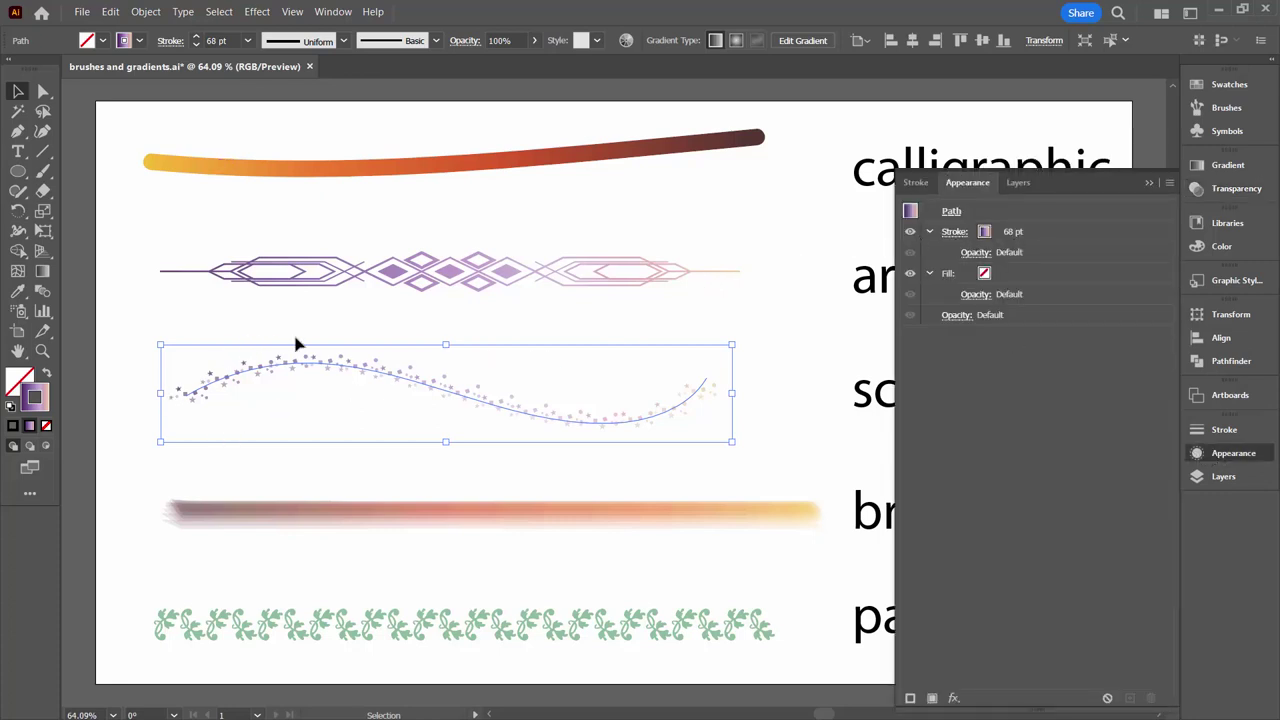
- Duplicate the band's stroke twice, setting the copies' blending mode to Multiply
{"action": "left_click", "coordinate": [1097, 232]}
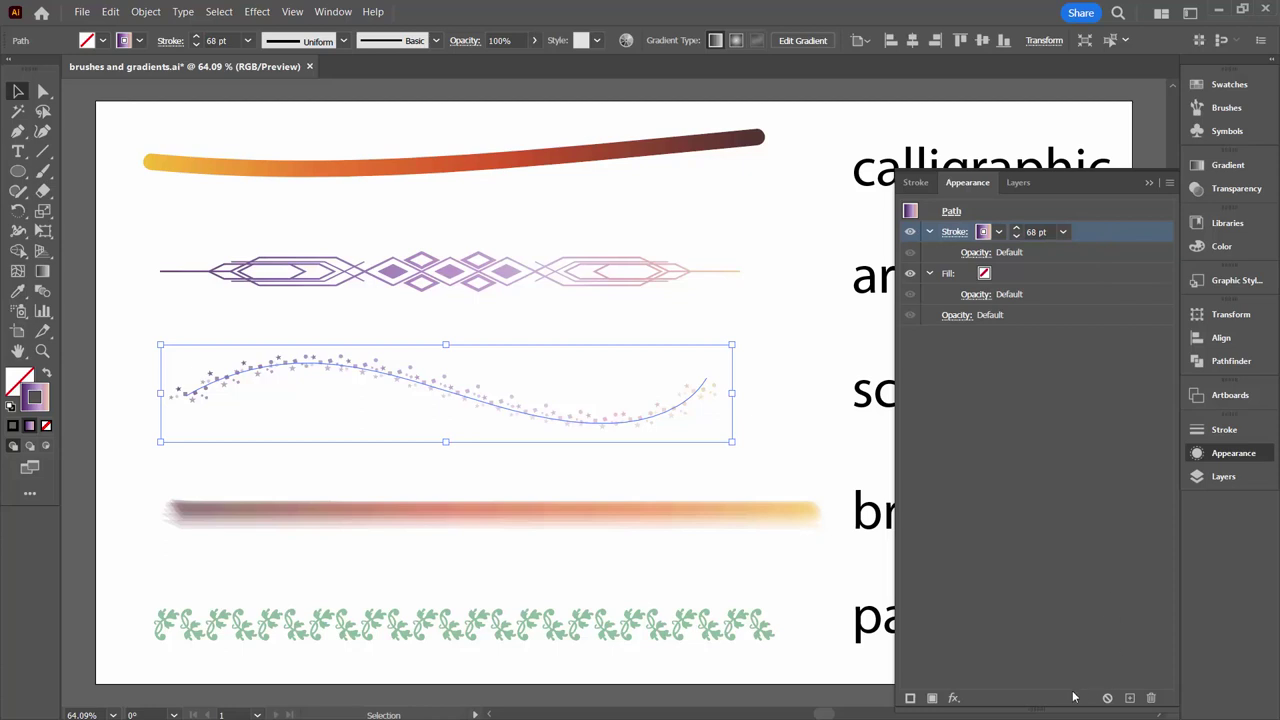
{"action": "left_click_drag", "start_coordinate": [1032, 707], "coordinate": [1032, 457]}
{"action": "left_click_drag", "start_coordinate": [1061, 172], "coordinate": [1059, 413]}
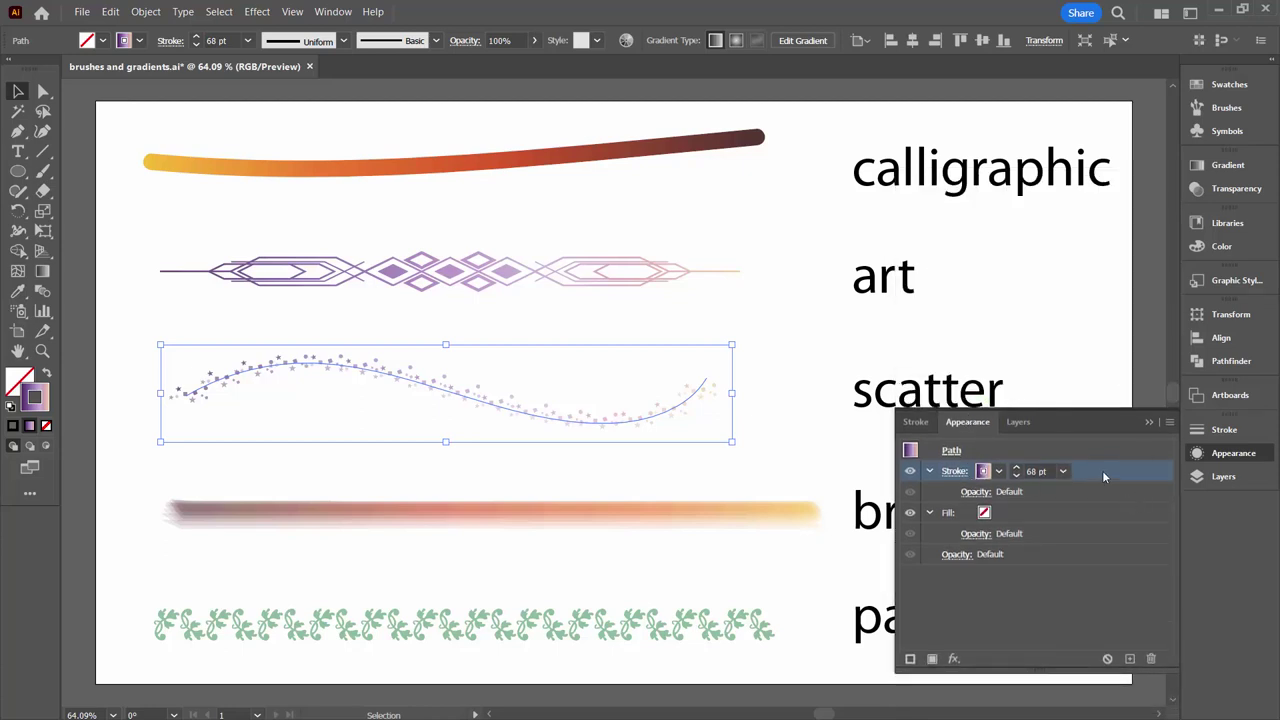
{"action": "mouse_move", "coordinate": [967, 421]}
{"action": "left_mouse_down"}
{"action": "mouse_move", "coordinate": [927, 249]}
{"action": "mouse_move", "coordinate": [967, 239]}
{"action": "left_mouse_up"}
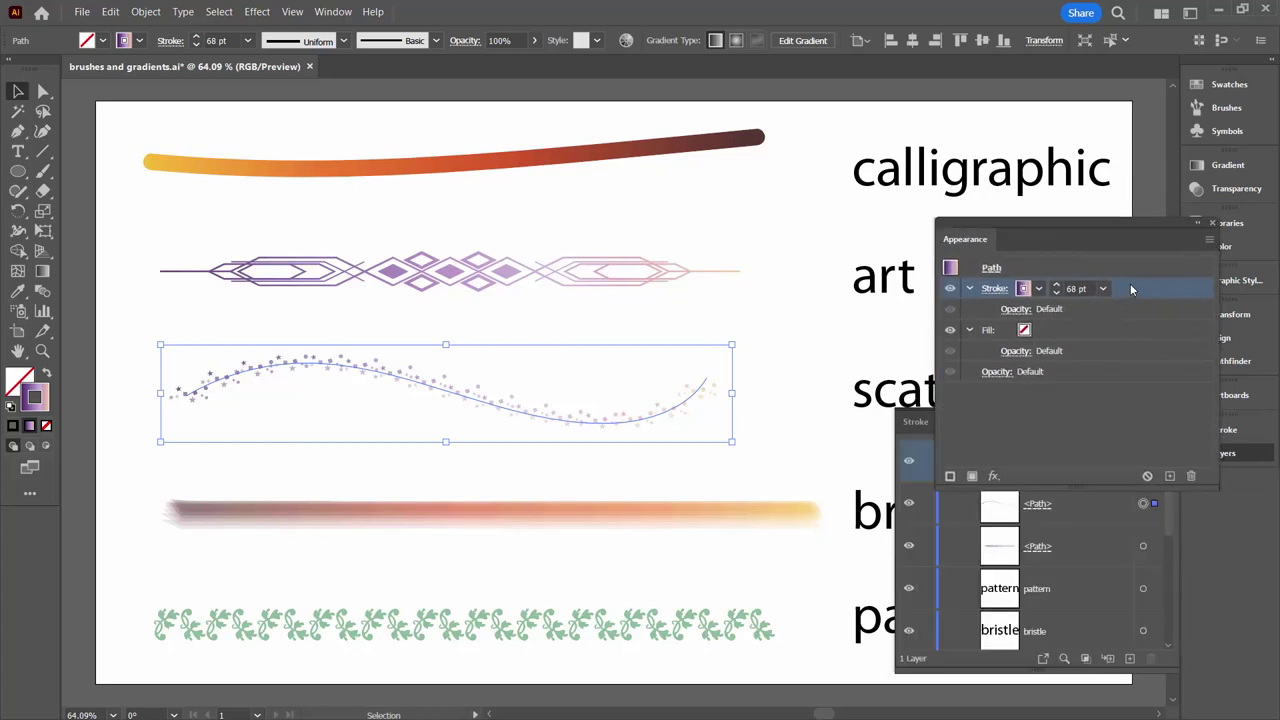
{"action": "left_click", "coordinate": [1171, 477]}
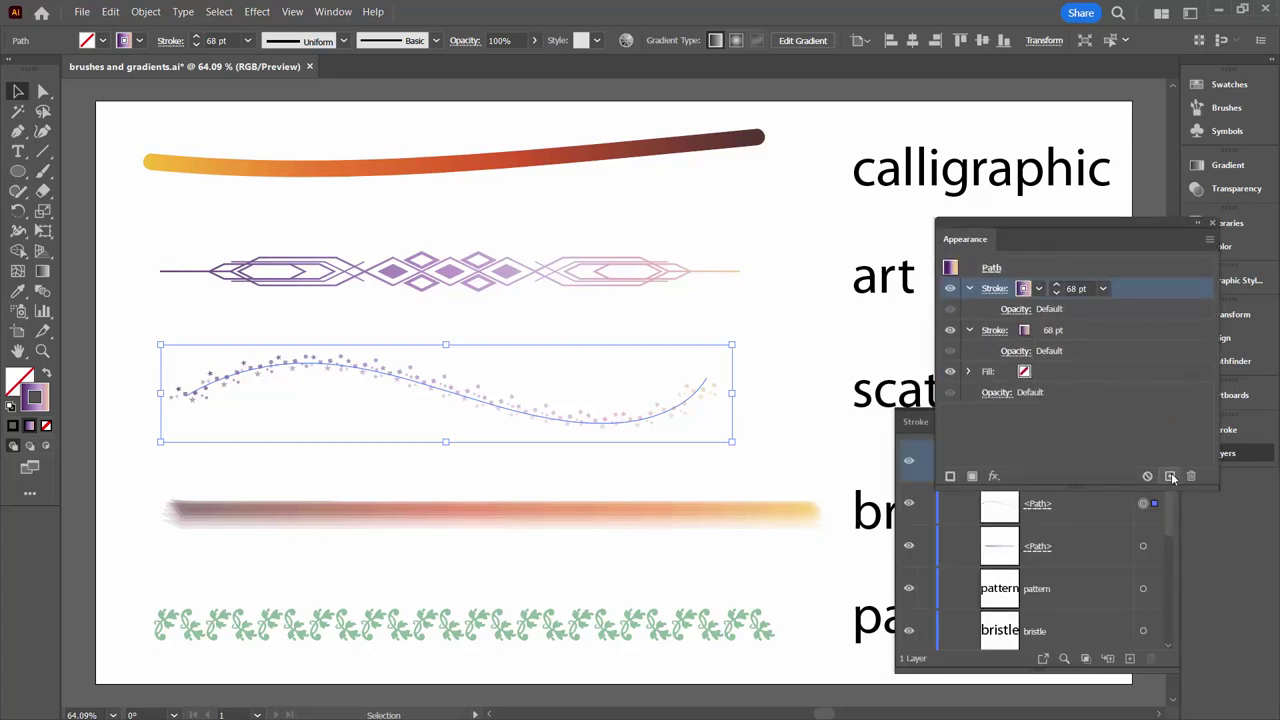
{"action": "left_click", "coordinate": [1015, 309]}
{"action": "left_click", "coordinate": [878, 343]}
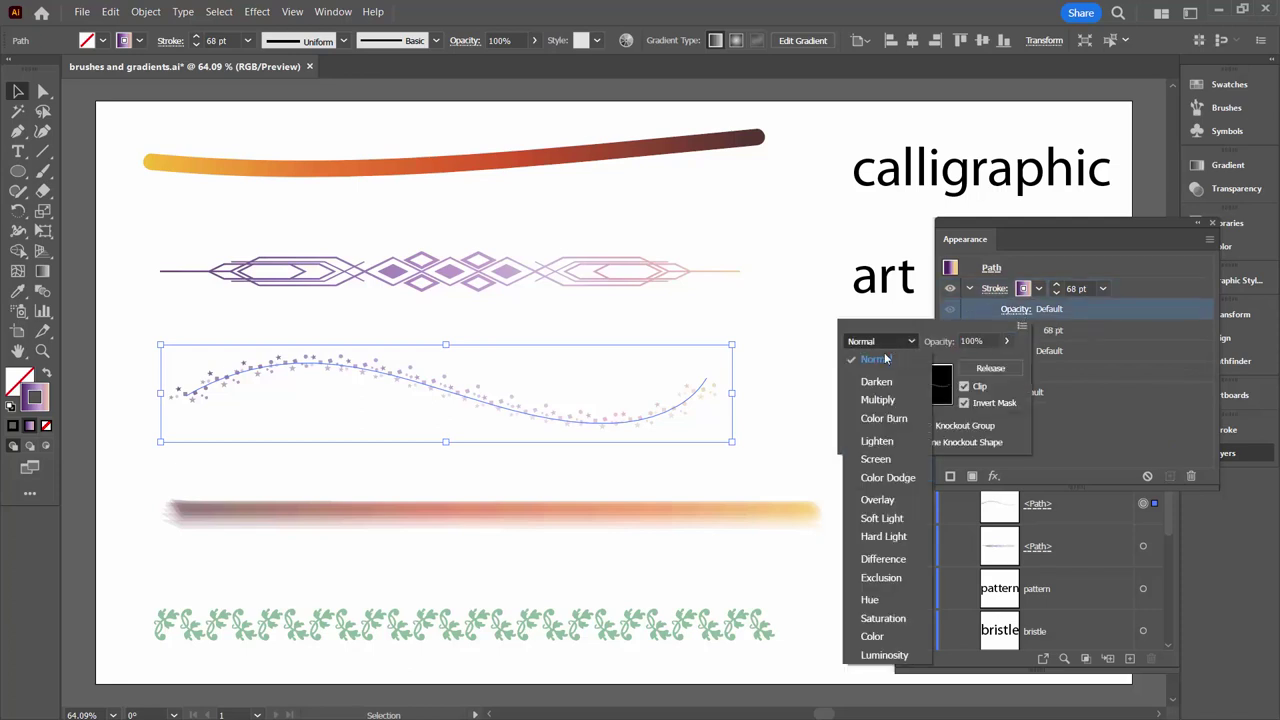
{"action": "left_click", "coordinate": [879, 400]}
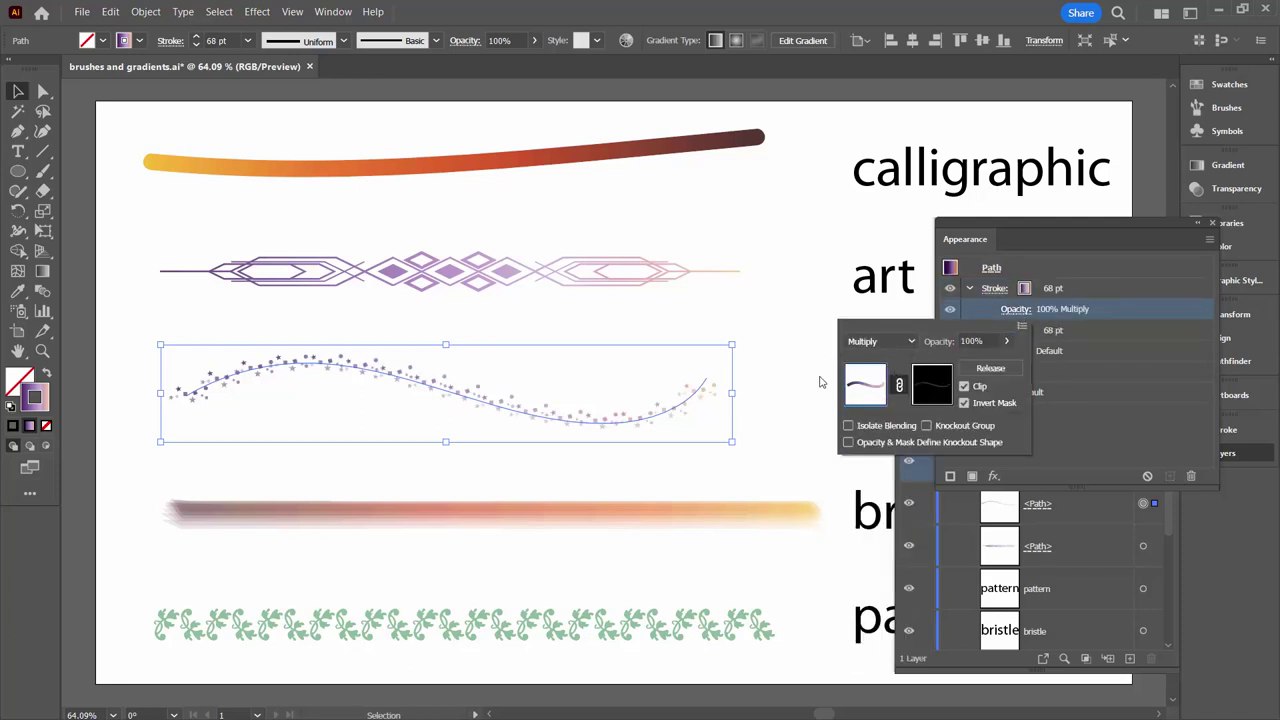
{"action": "left_click", "coordinate": [1088, 432]}
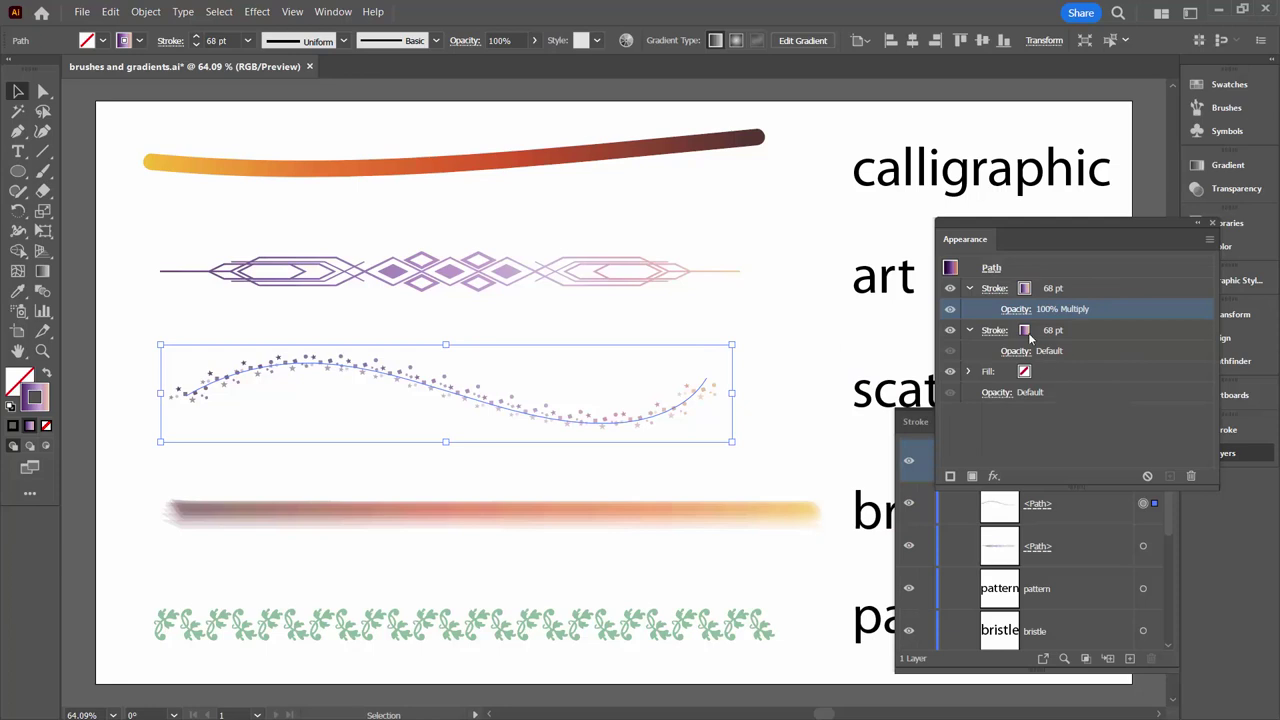
{"action": "left_click", "coordinate": [952, 290]}
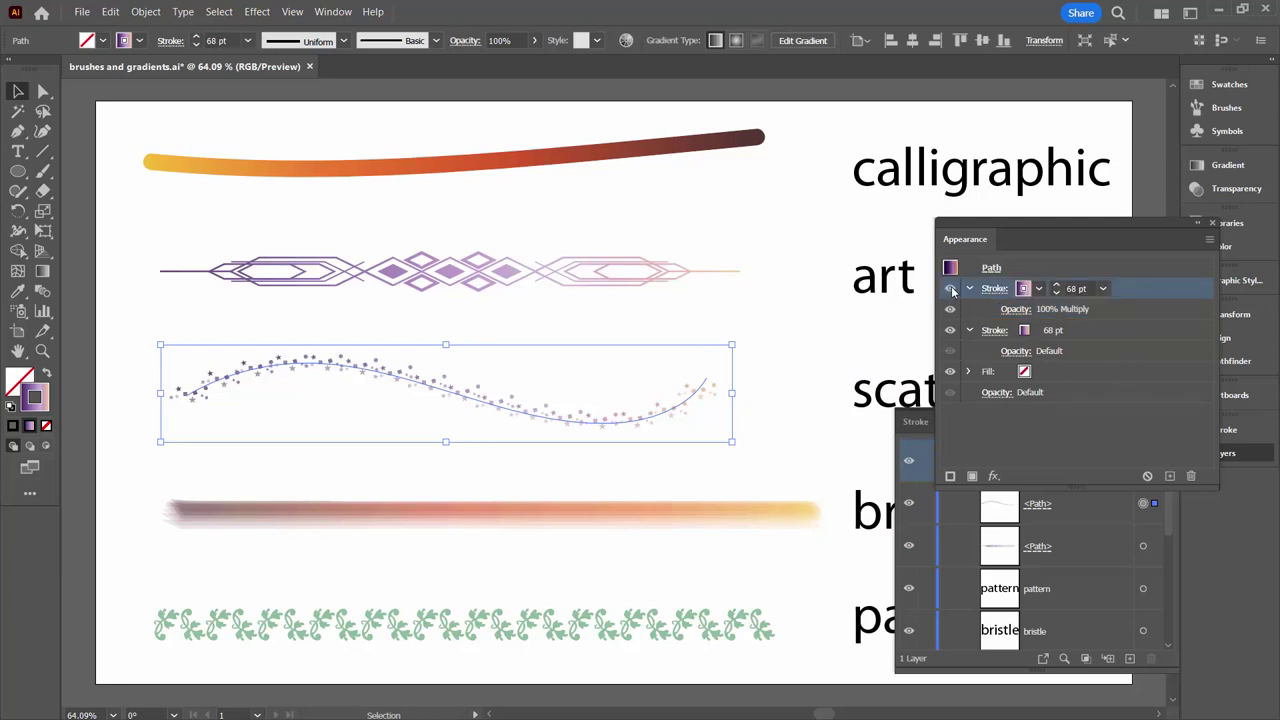
{"action": "left_click", "coordinate": [1172, 476]}
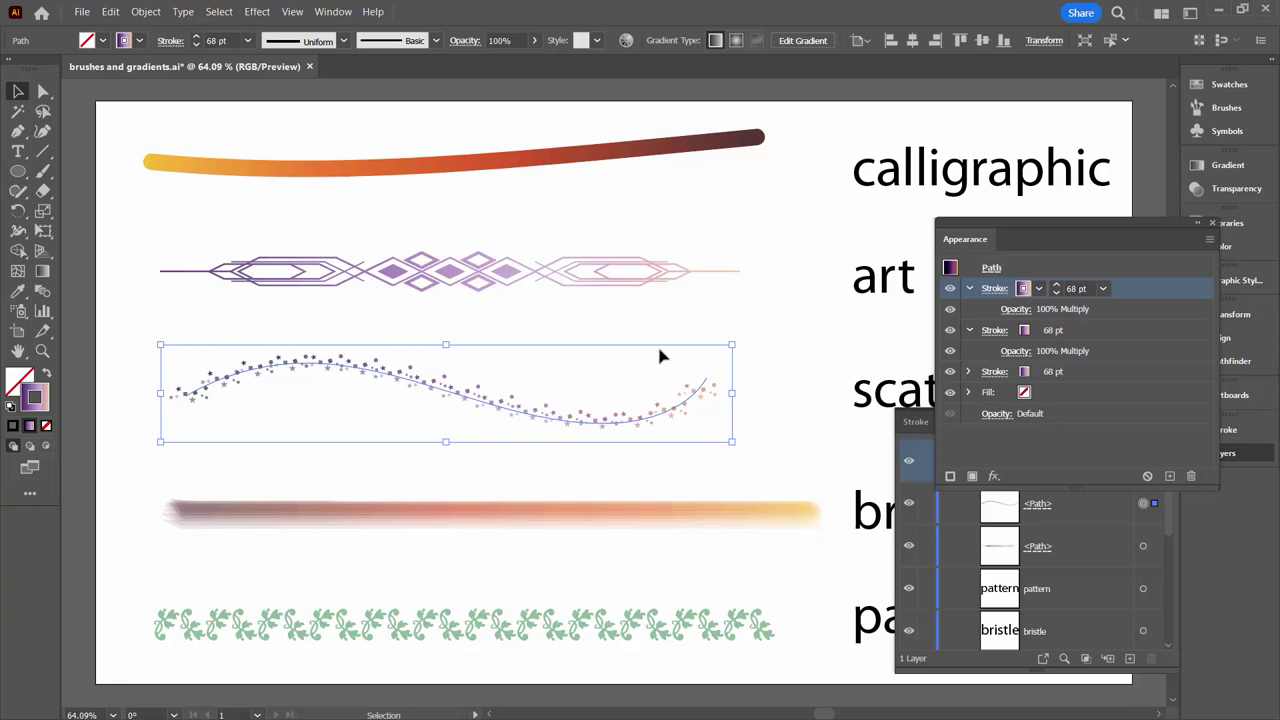
- Apply the orange gradient swatch to all three strokes
{"action": "left_click", "coordinate": [1038, 288]}
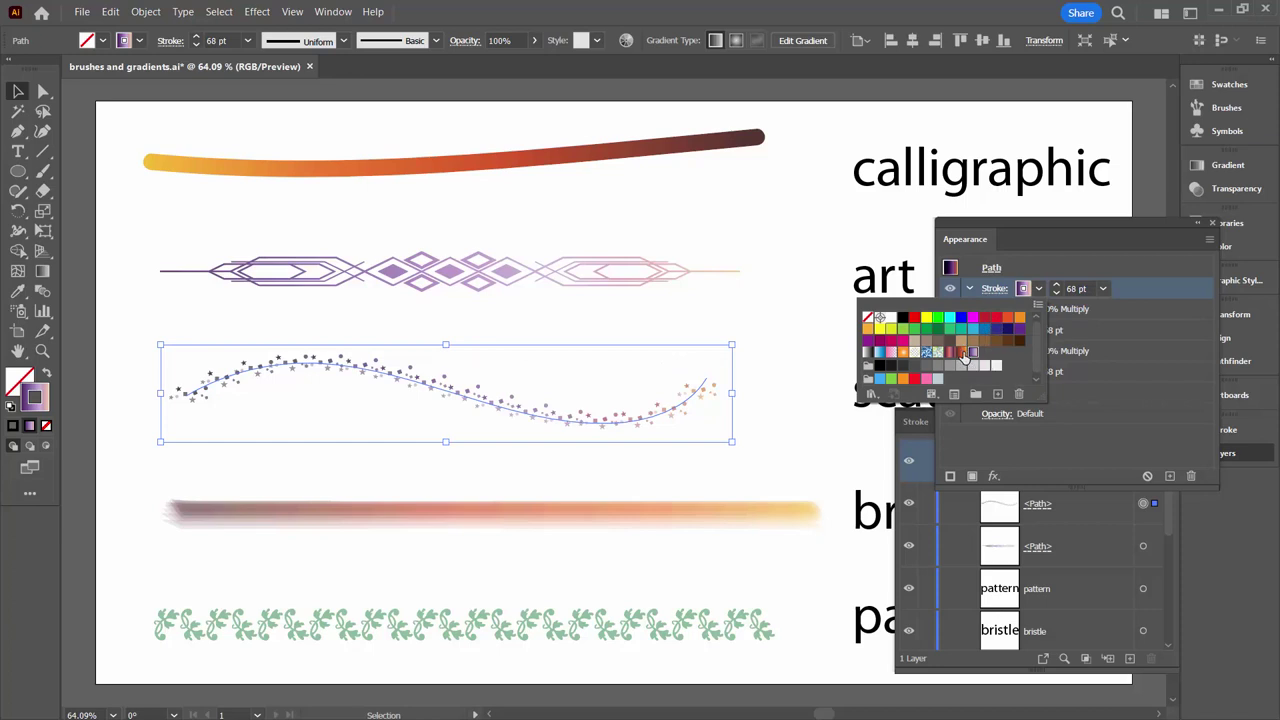
{"action": "left_click", "coordinate": [961, 351]}
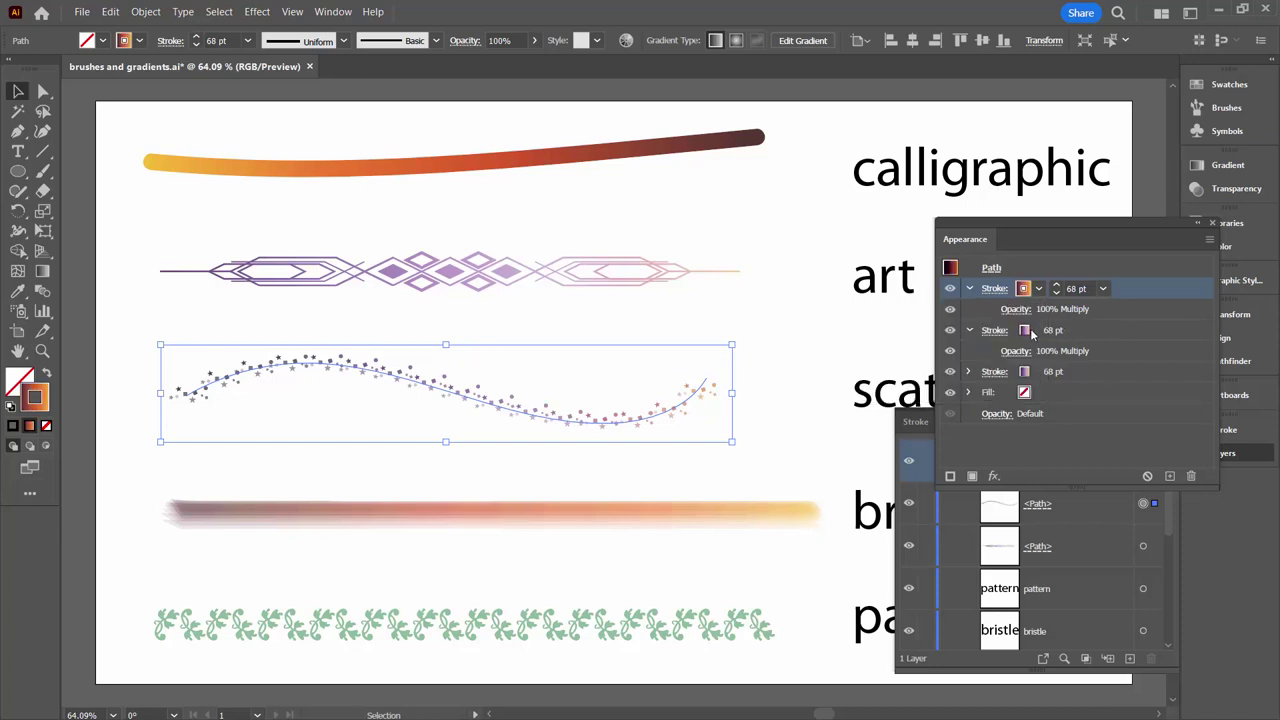
{"action": "left_click", "coordinate": [1030, 330]}
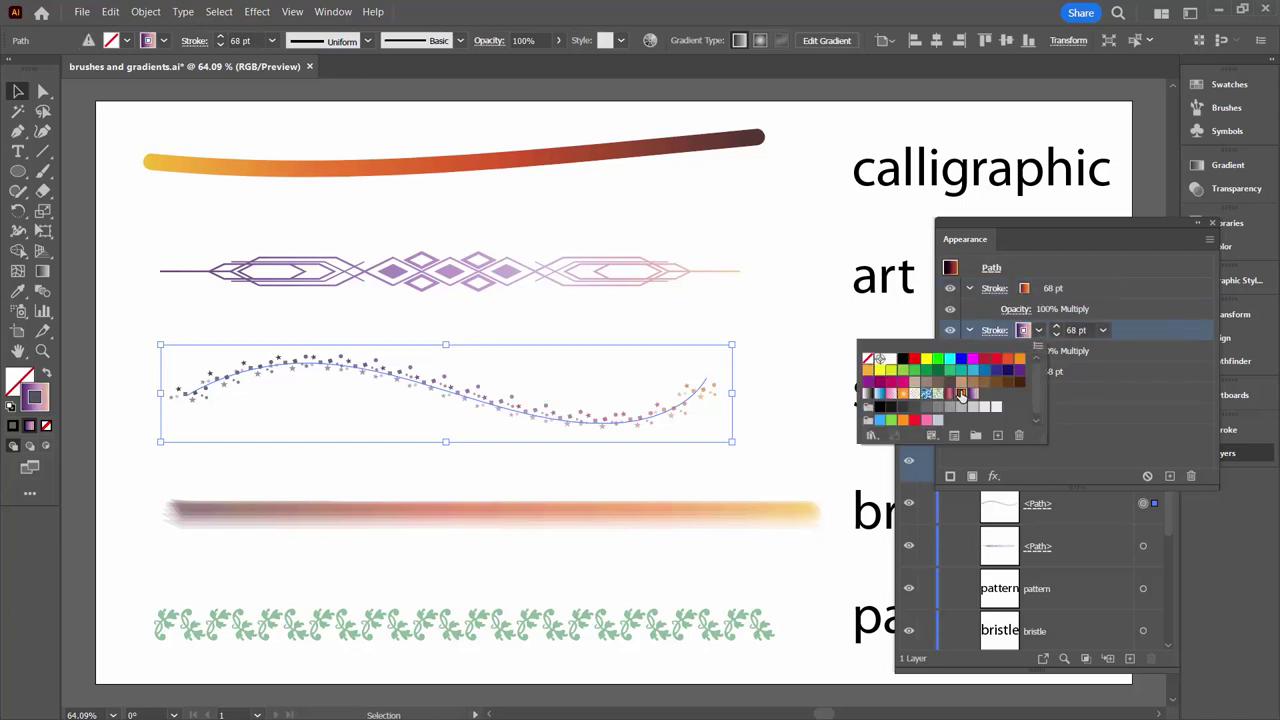
{"action": "left_click", "coordinate": [962, 394]}
{"action": "left_click", "coordinate": [1126, 404]}
{"action": "left_click", "coordinate": [1036, 376]}
{"action": "left_click", "coordinate": [1026, 372]}
{"action": "left_click", "coordinate": [966, 436]}
{"action": "left_click", "coordinate": [1063, 453]}
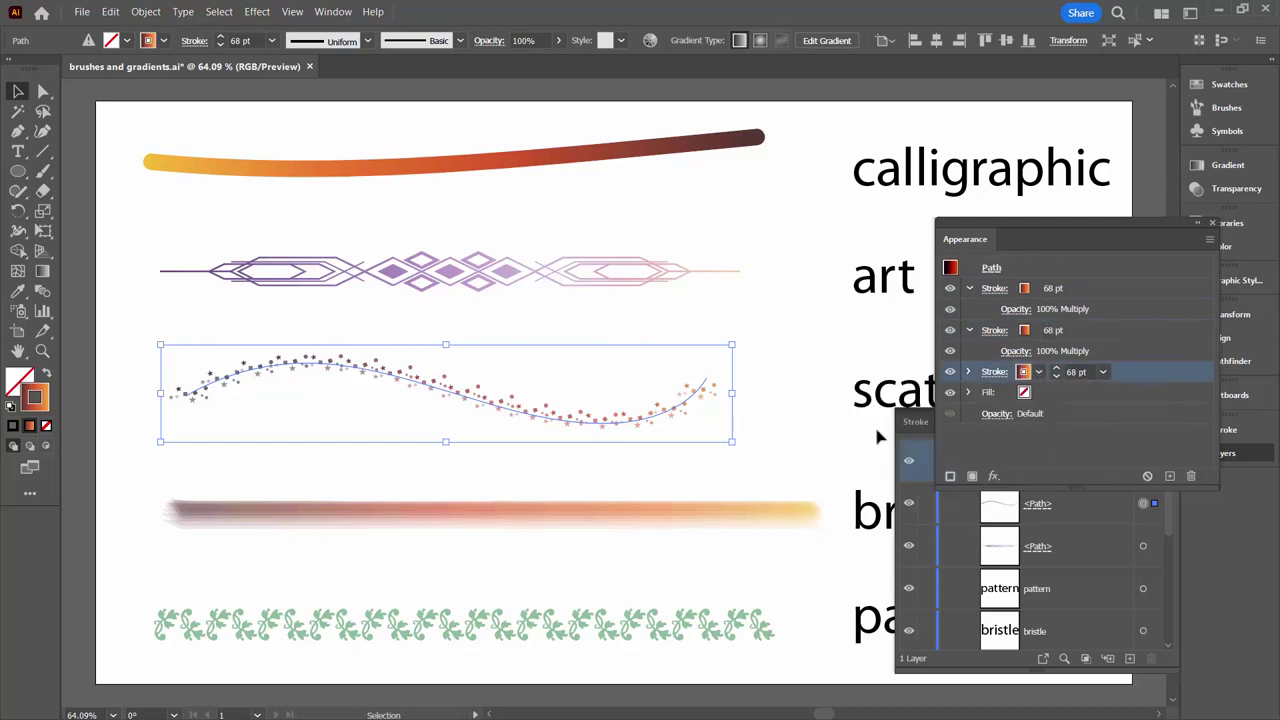
{"action": "left_click", "coordinate": [1212, 223]}
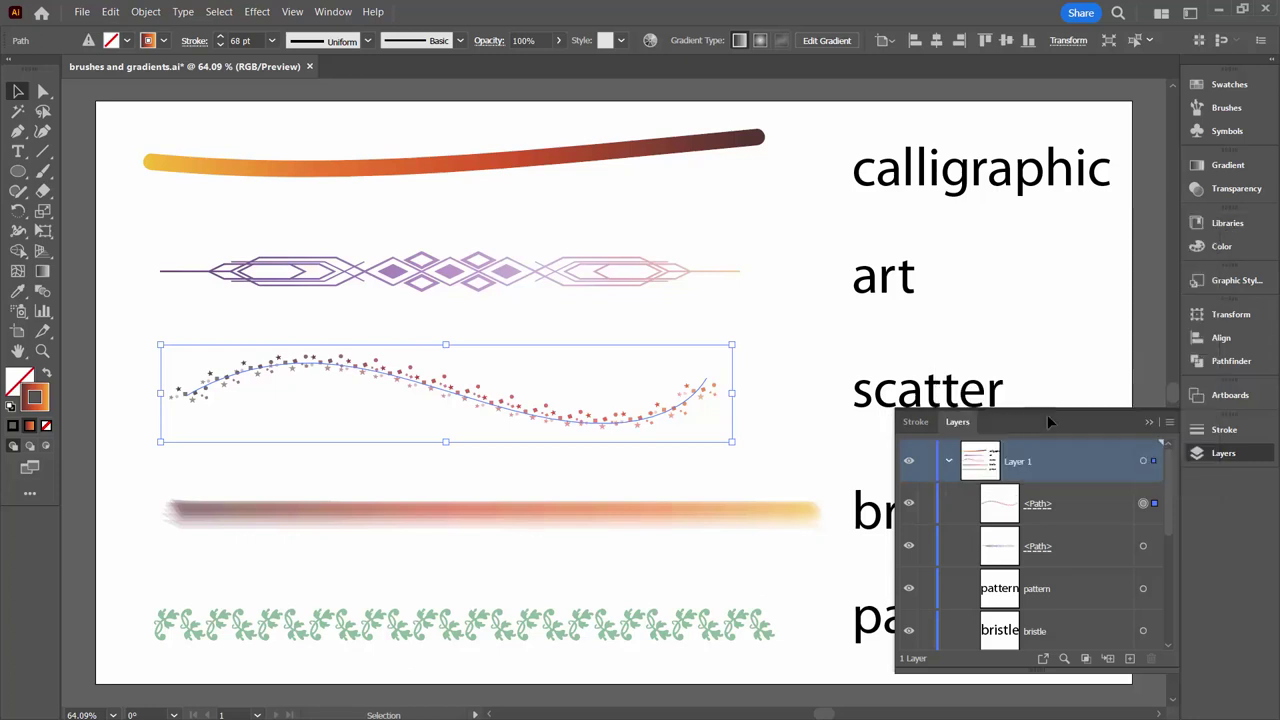
- Deselect and reset the workspace to its default panel layout
{"action": "left_click", "coordinate": [842, 462]}
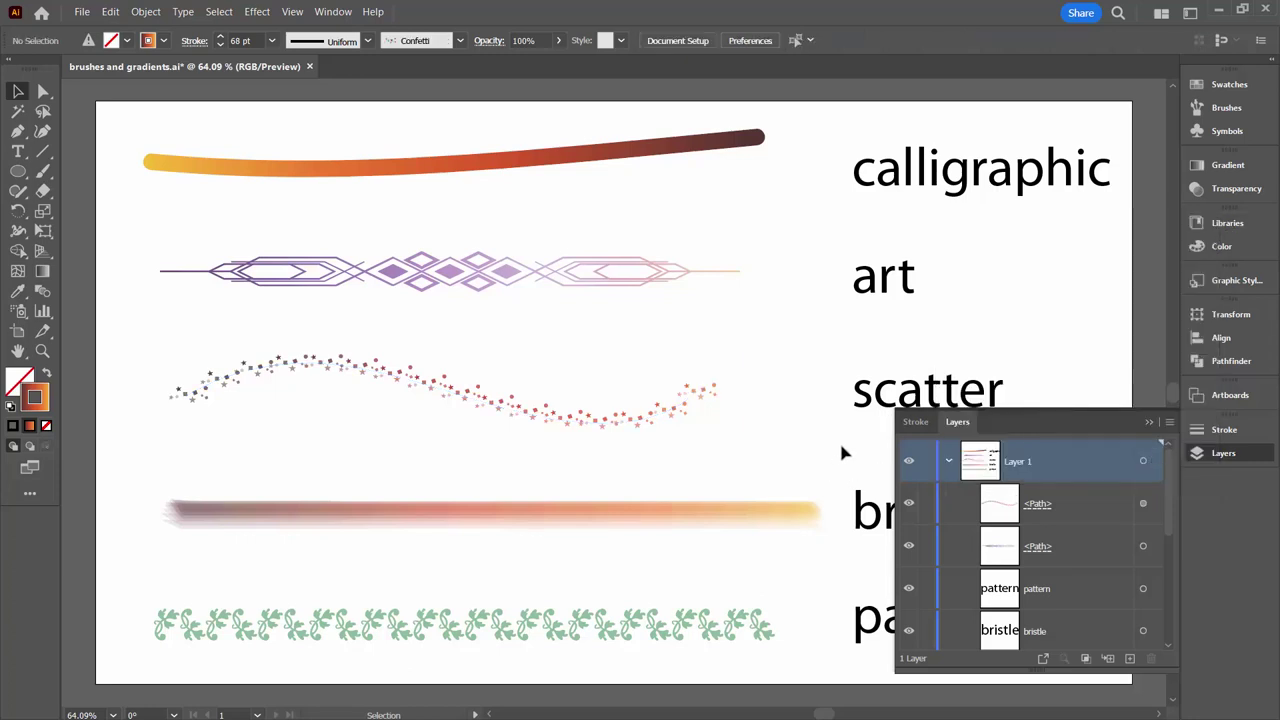
{"action": "left_click", "coordinate": [1189, 13]}
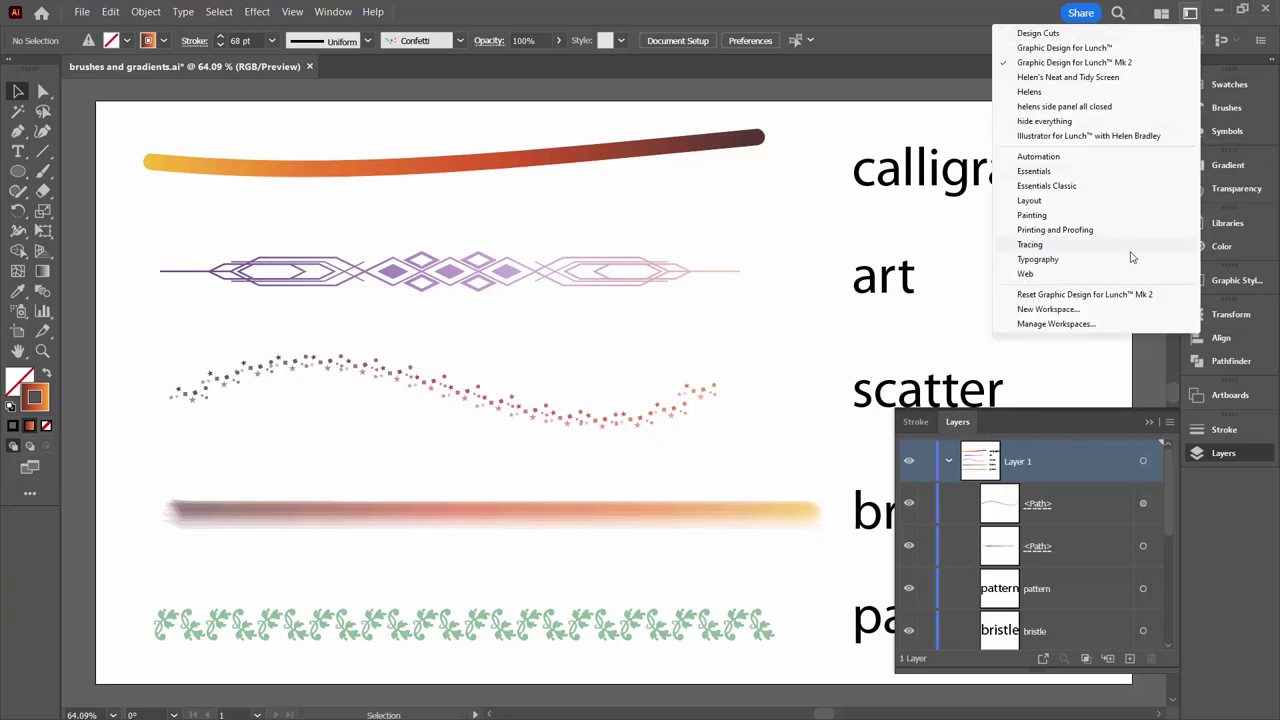
{"action": "left_click", "coordinate": [1108, 294]}
{"action": "left_click", "coordinate": [533, 639]}
{"action": "left_click", "coordinate": [507, 577]}
- Select the pattern brush line, undo a stray gradient, and paste a copy in place
{"action": "left_click", "coordinate": [212, 624]}
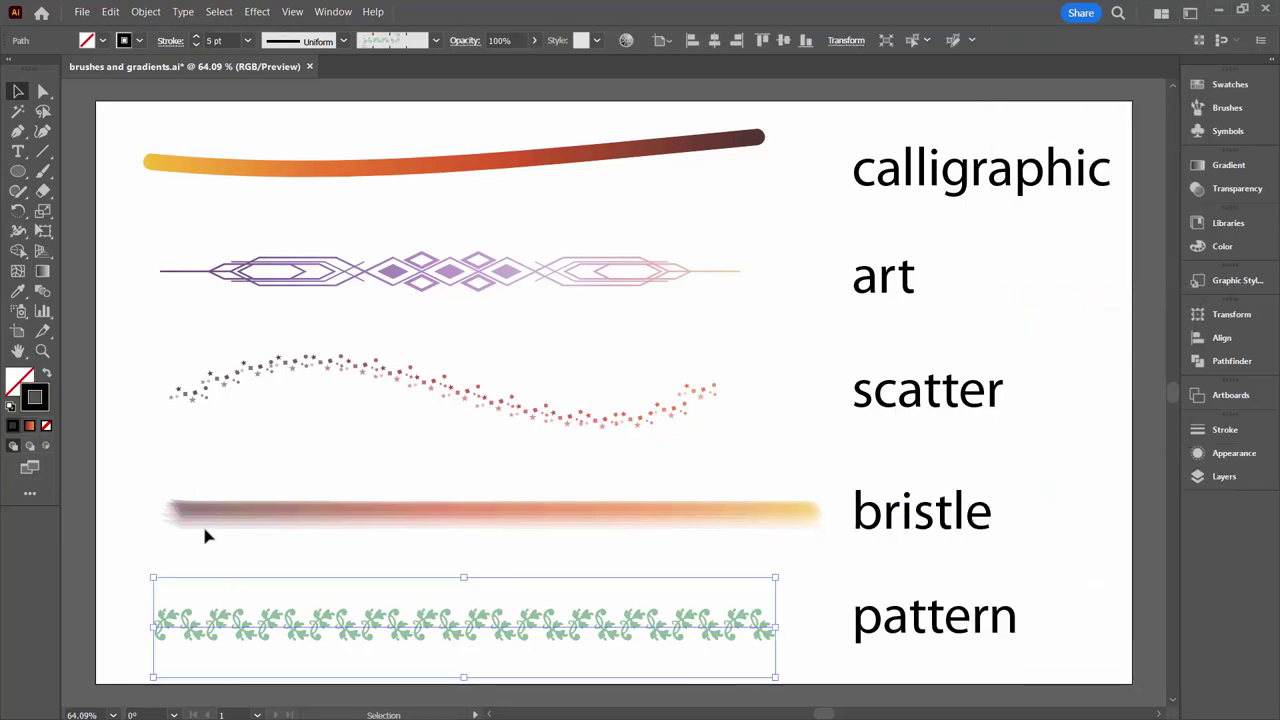
{"action": "left_click", "coordinate": [30, 427]}
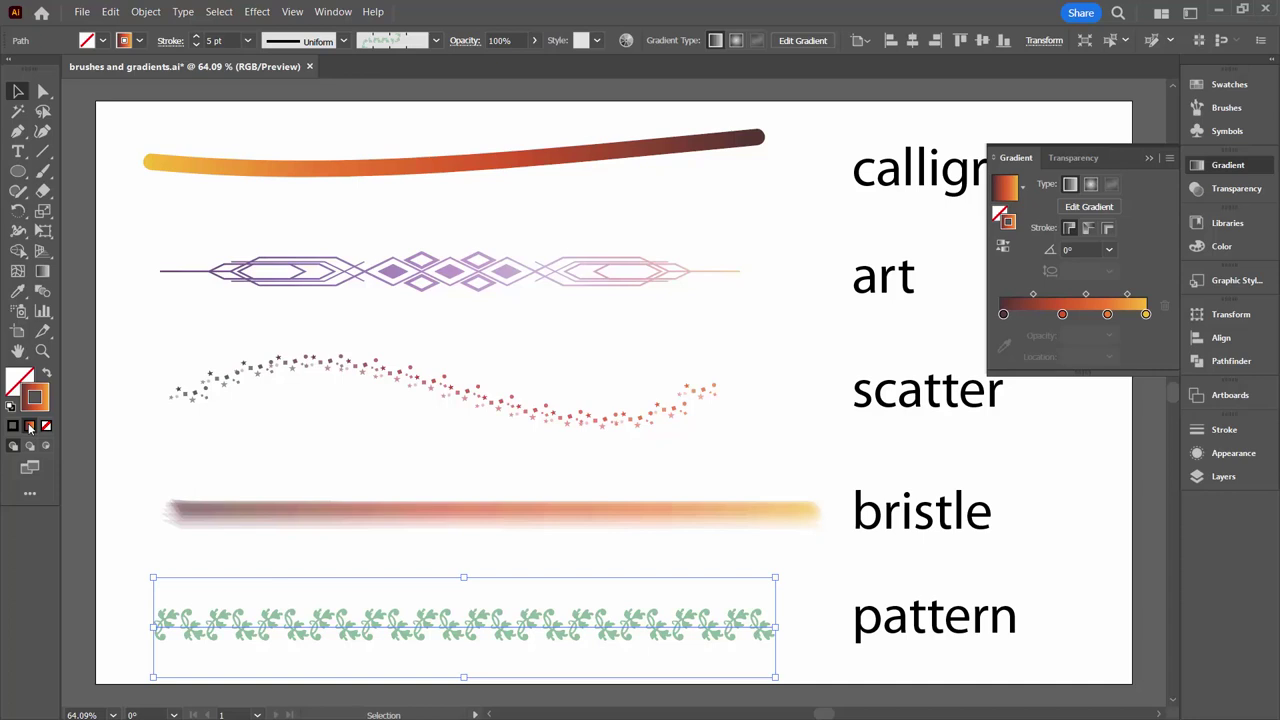
{"action": "key", "text": "ctrl+z"}
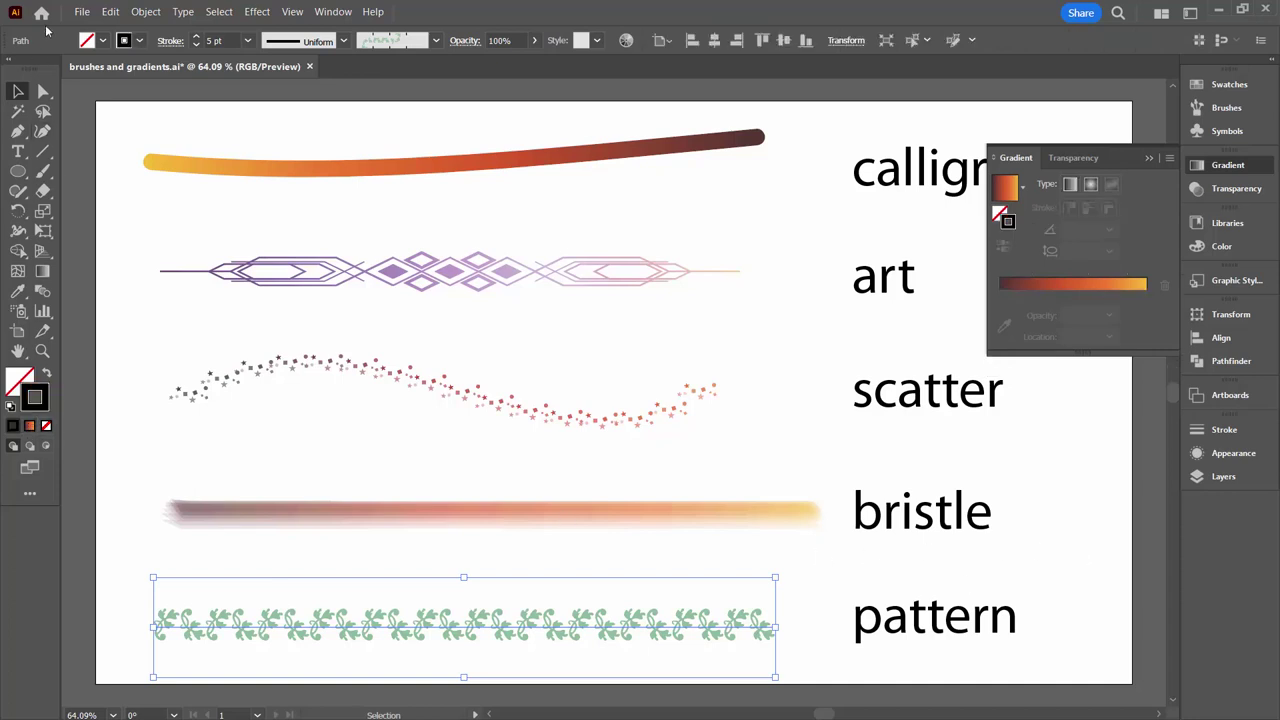
{"action": "left_click", "coordinate": [110, 11]}
{"action": "left_click", "coordinate": [131, 78]}
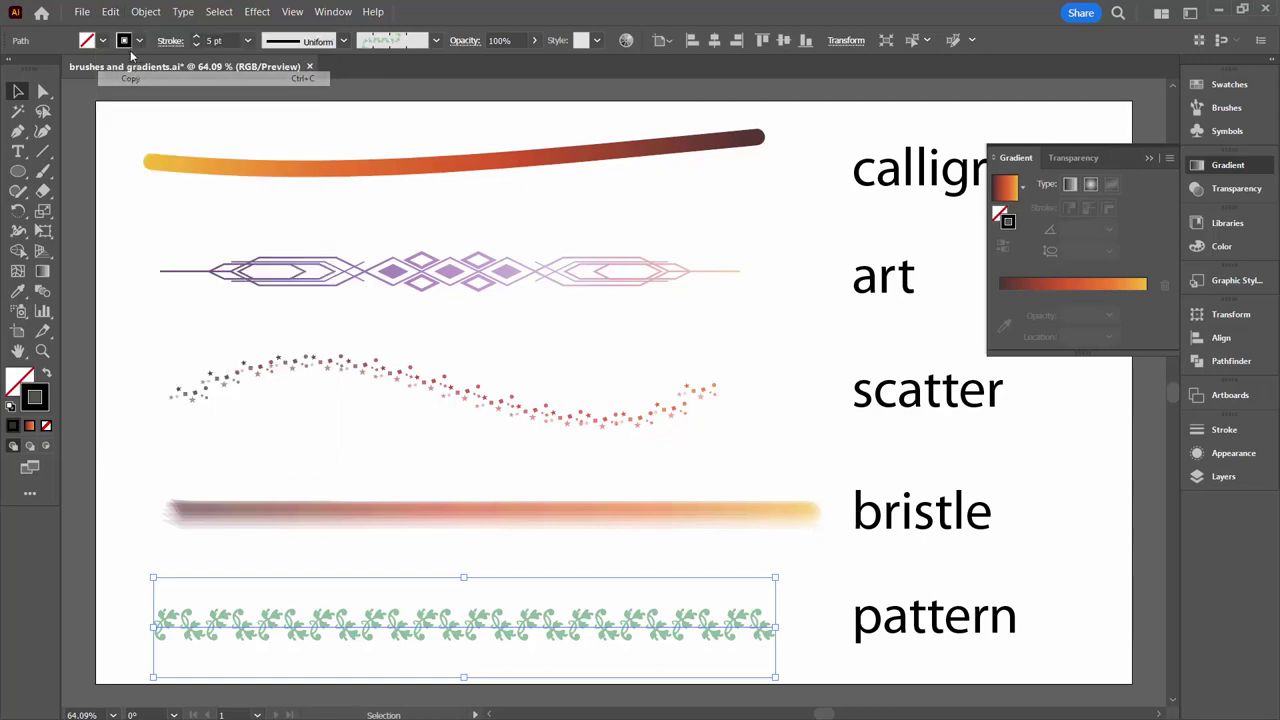
{"action": "left_click", "coordinate": [110, 11]}
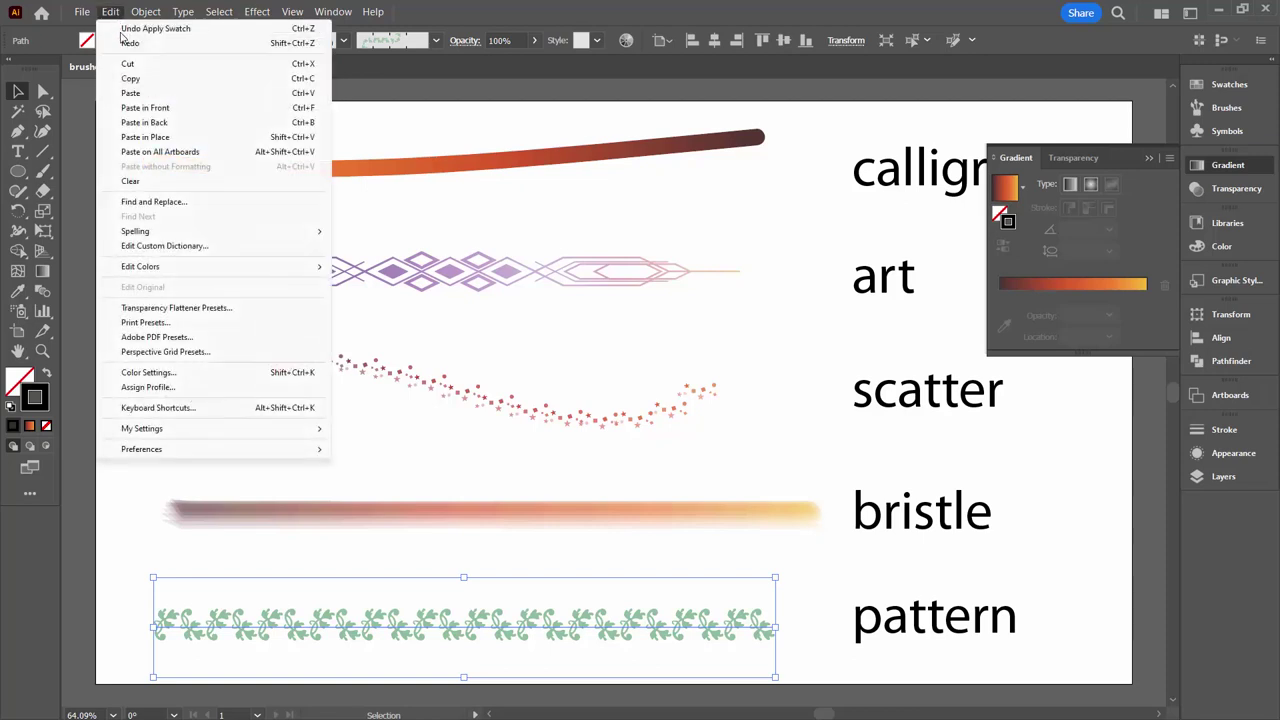
{"action": "left_click", "coordinate": [131, 141]}
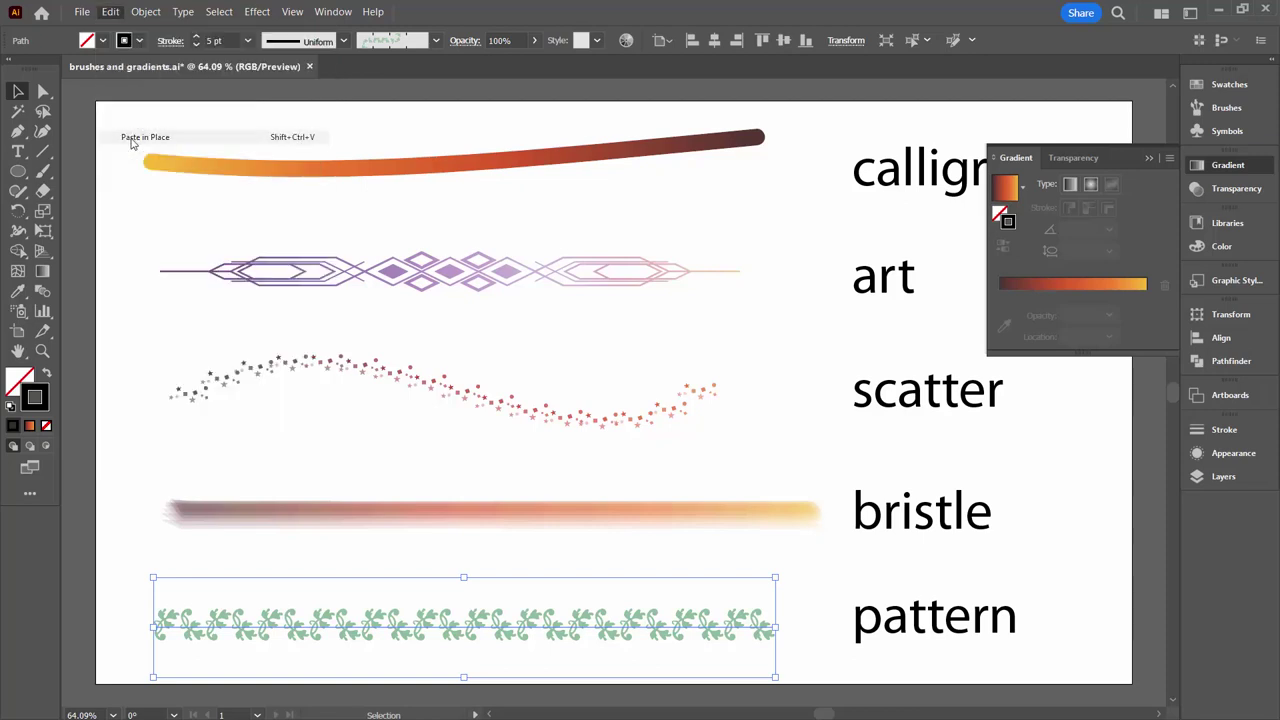
- Move the pattern path copy up in the Layers panel and target it
{"action": "left_click", "coordinate": [1236, 479]}
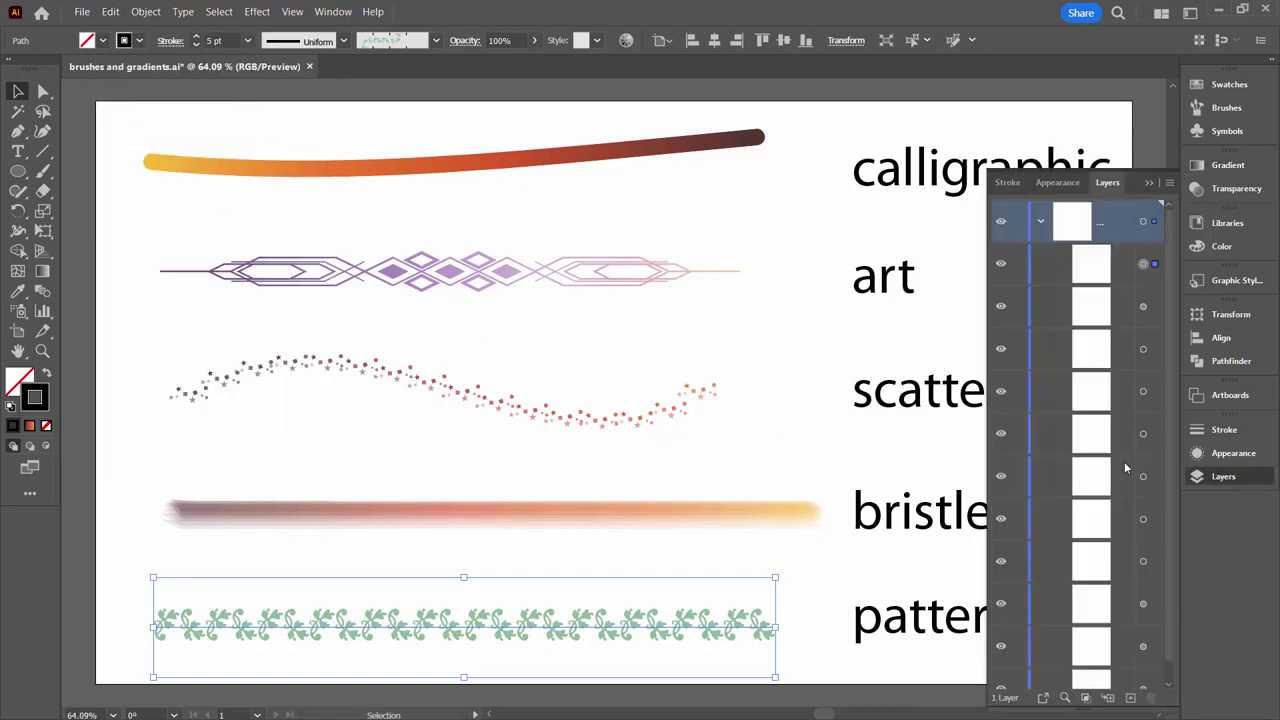
{"action": "left_click", "coordinate": [121, 570]}
{"action": "left_click_drag", "start_coordinate": [121, 570], "coordinate": [224, 650]}
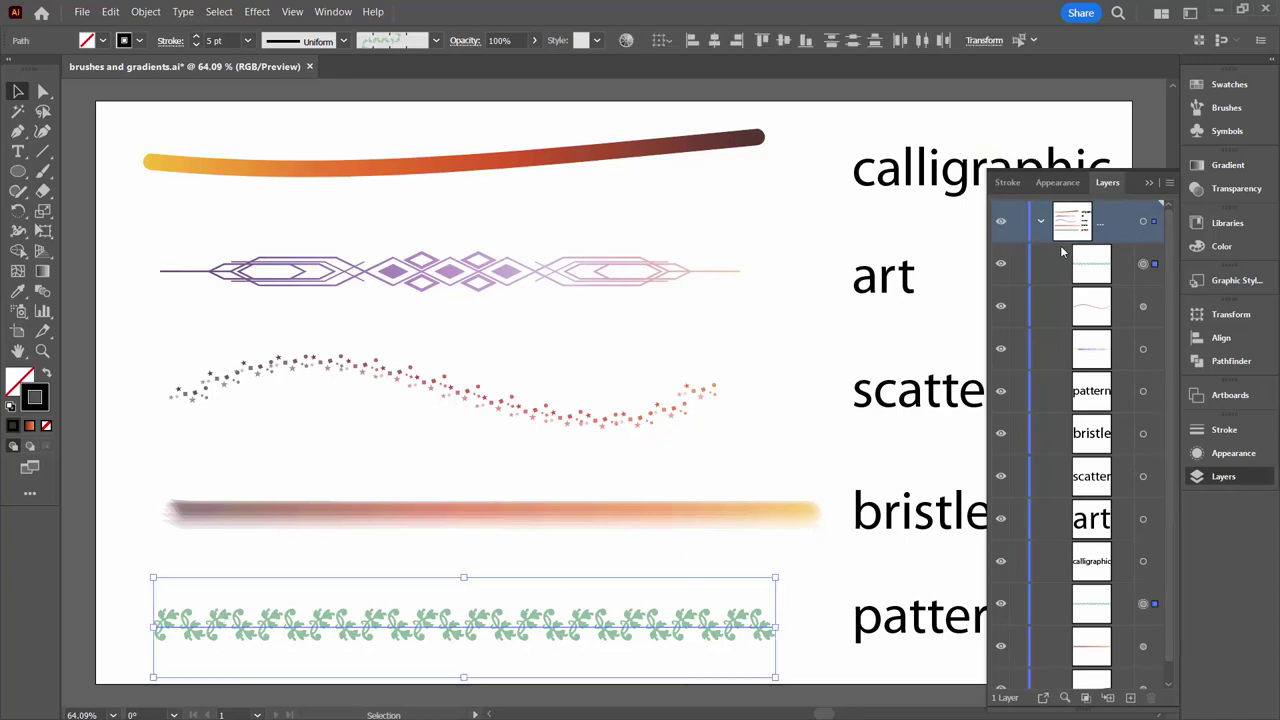
{"action": "left_click", "coordinate": [1122, 609]}
{"action": "left_click_drag", "start_coordinate": [1122, 609], "coordinate": [1128, 293]}
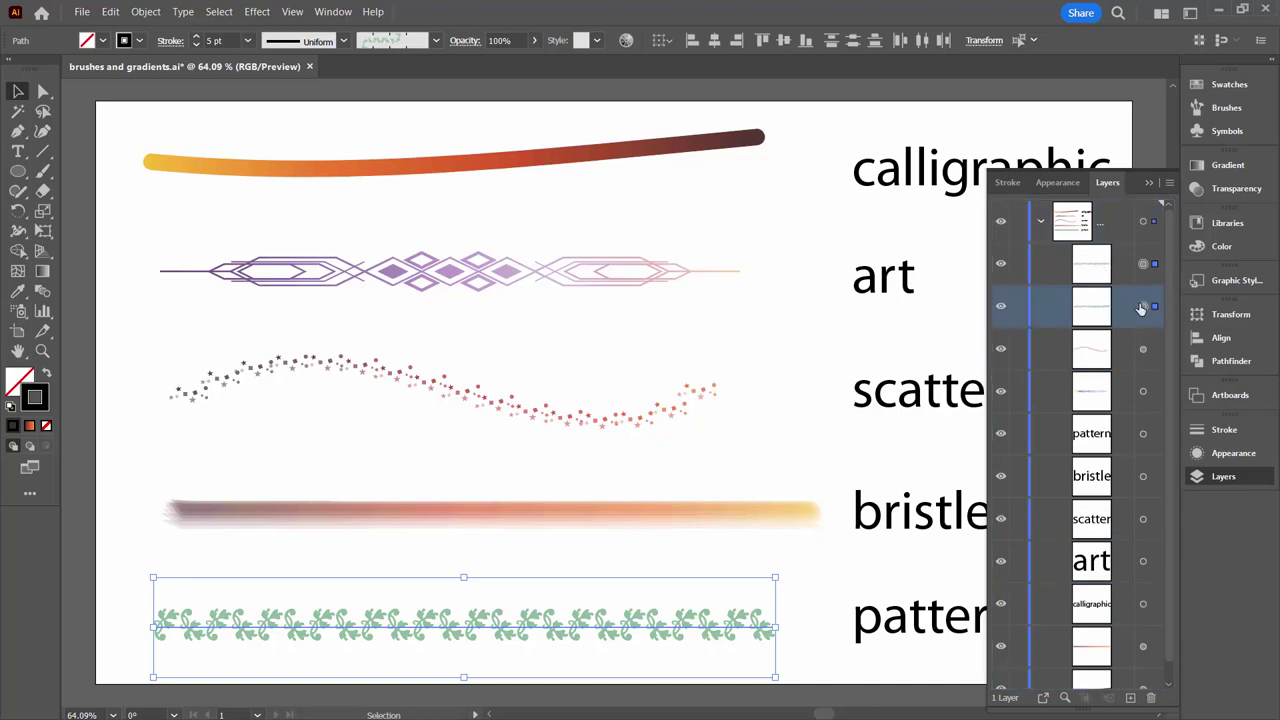
{"action": "left_click", "coordinate": [1142, 307]}
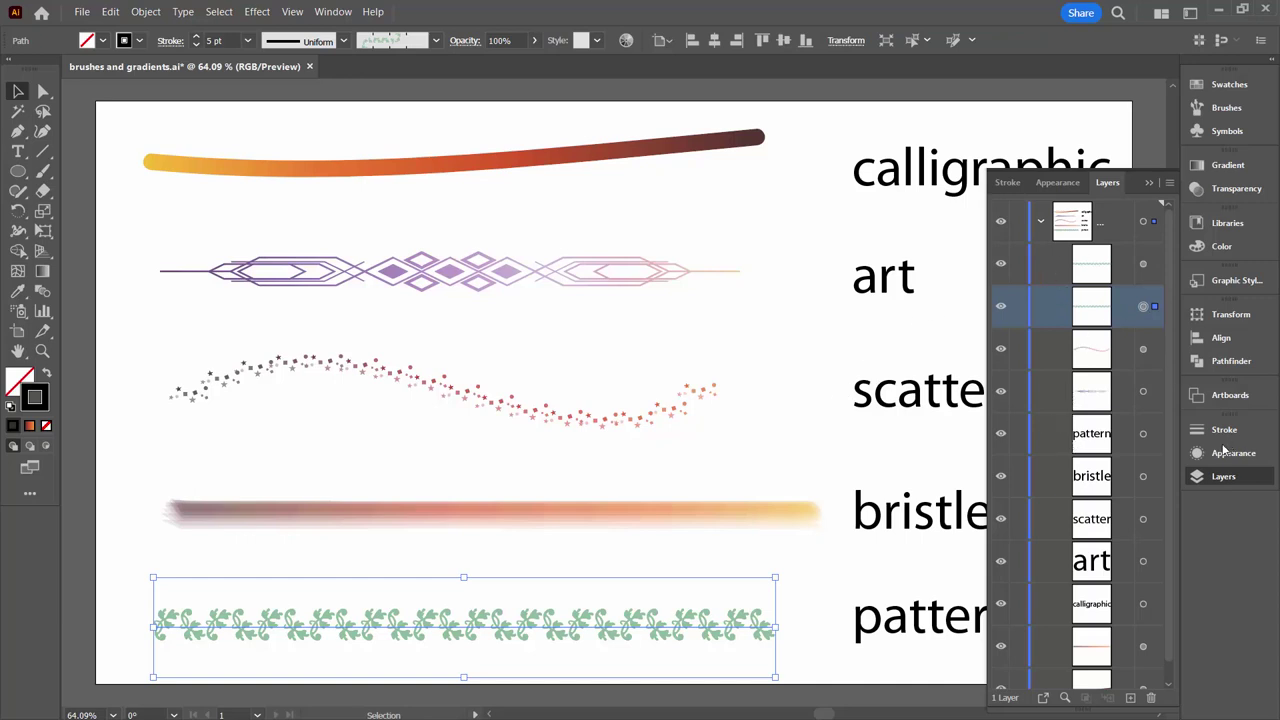
- Make the copy a Basic 88 pt black stroke with projecting caps
{"action": "left_click", "coordinate": [1232, 452]}
{"action": "left_click", "coordinate": [1118, 231]}
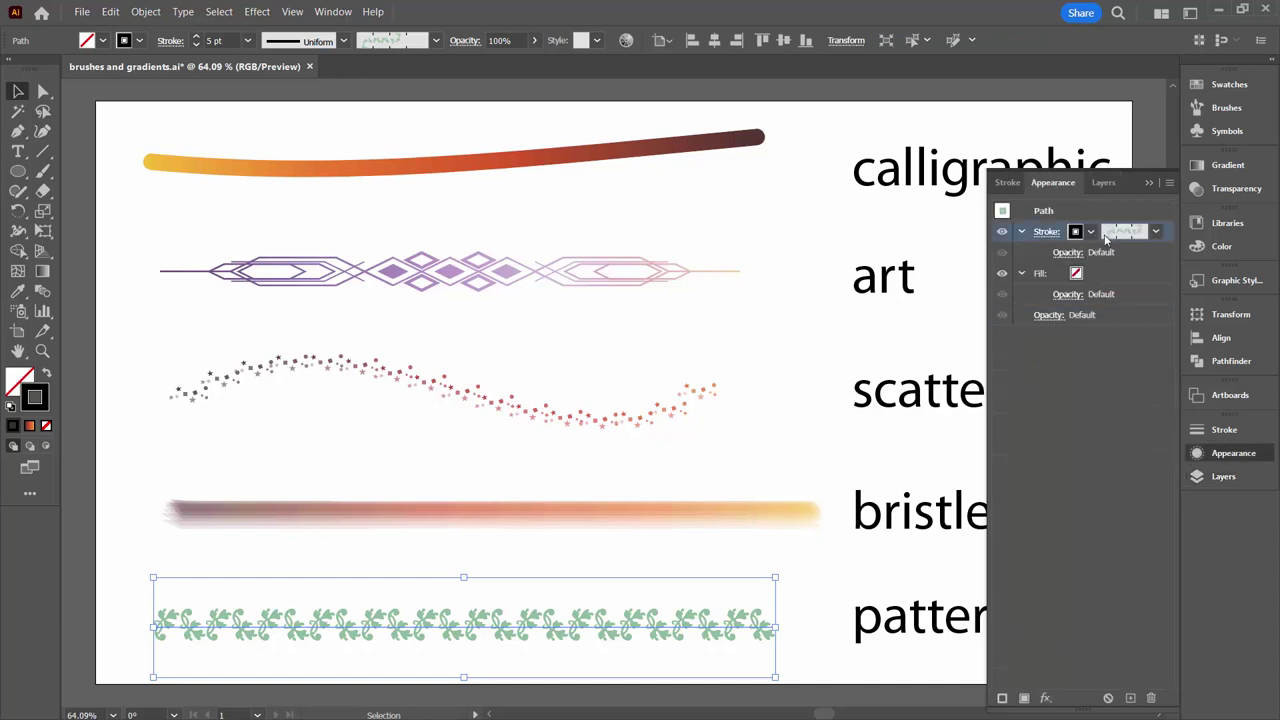
{"action": "left_click", "coordinate": [1156, 232]}
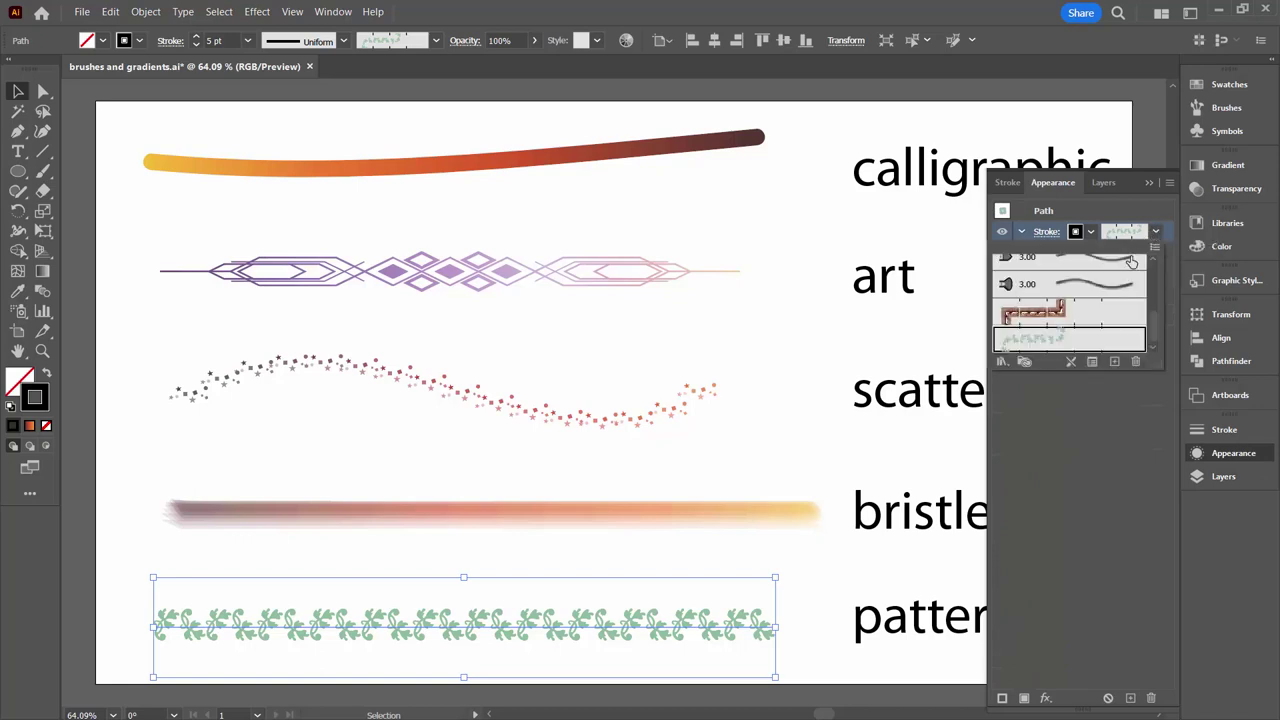
{"action": "left_click_drag", "start_coordinate": [1153, 326], "coordinate": [1154, 268]}
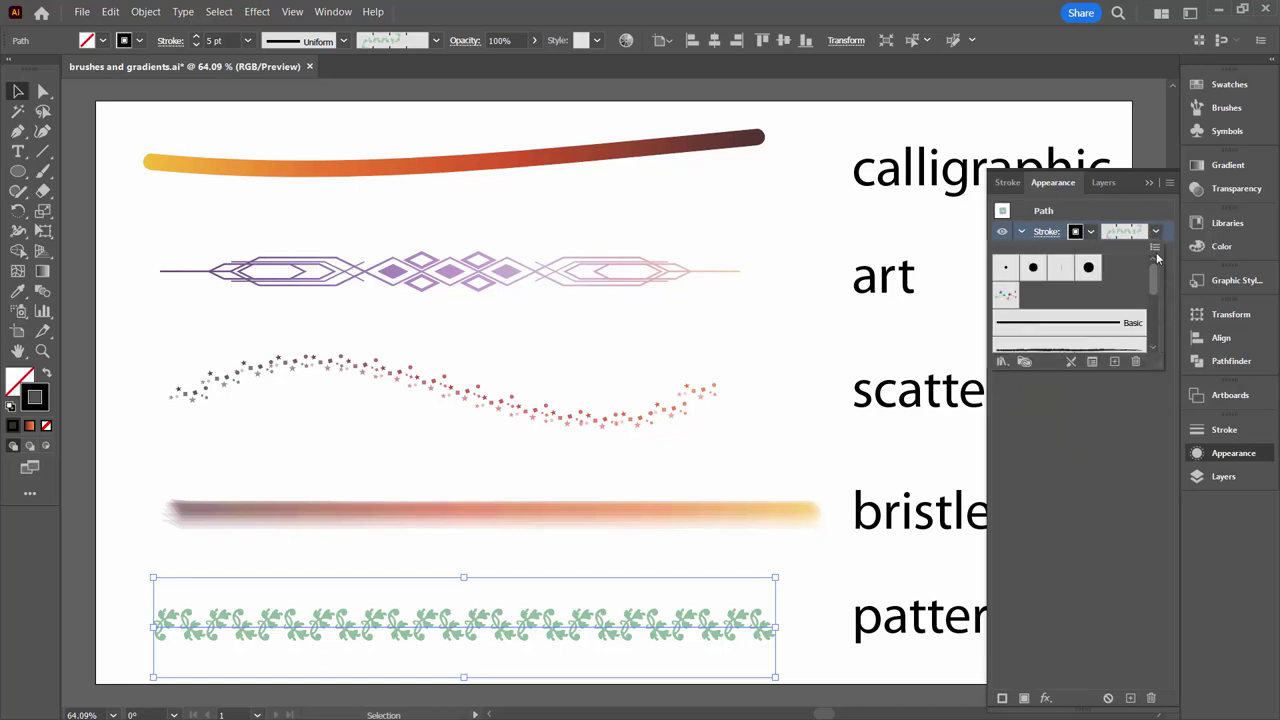
{"action": "left_click", "coordinate": [1041, 323]}
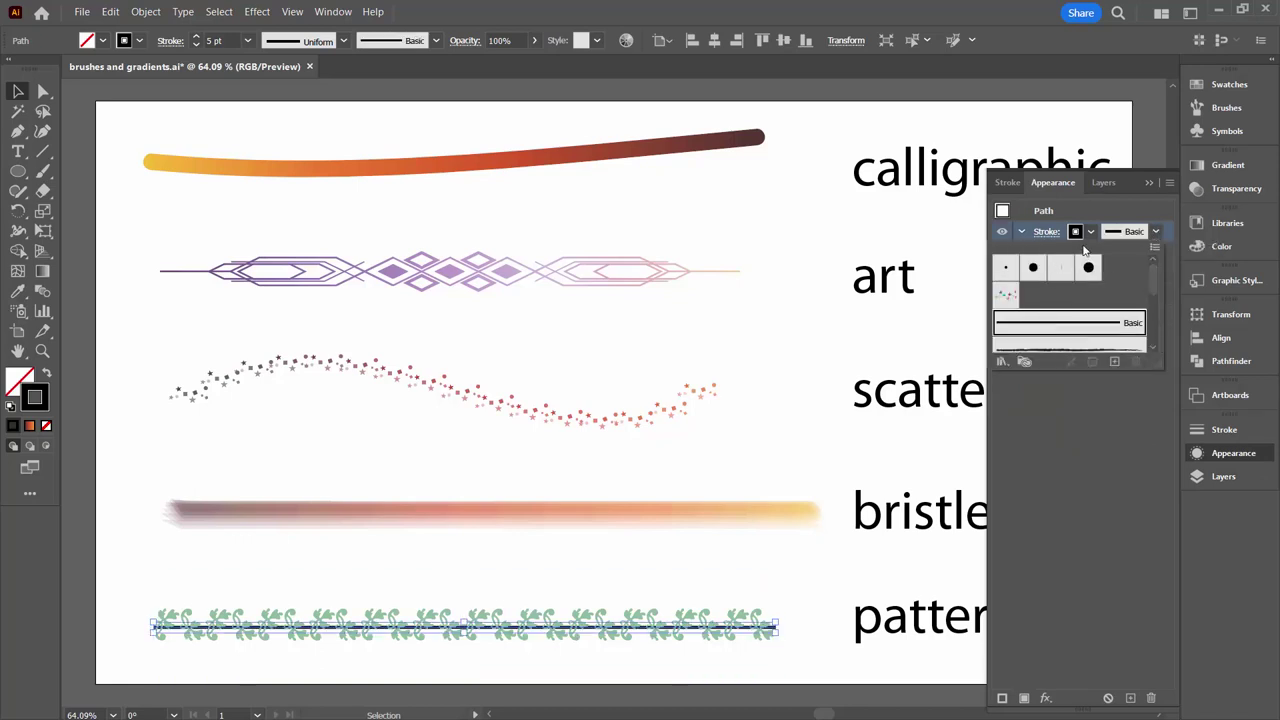
{"action": "left_click", "coordinate": [1046, 232]}
{"action": "left_click", "coordinate": [1047, 233]}
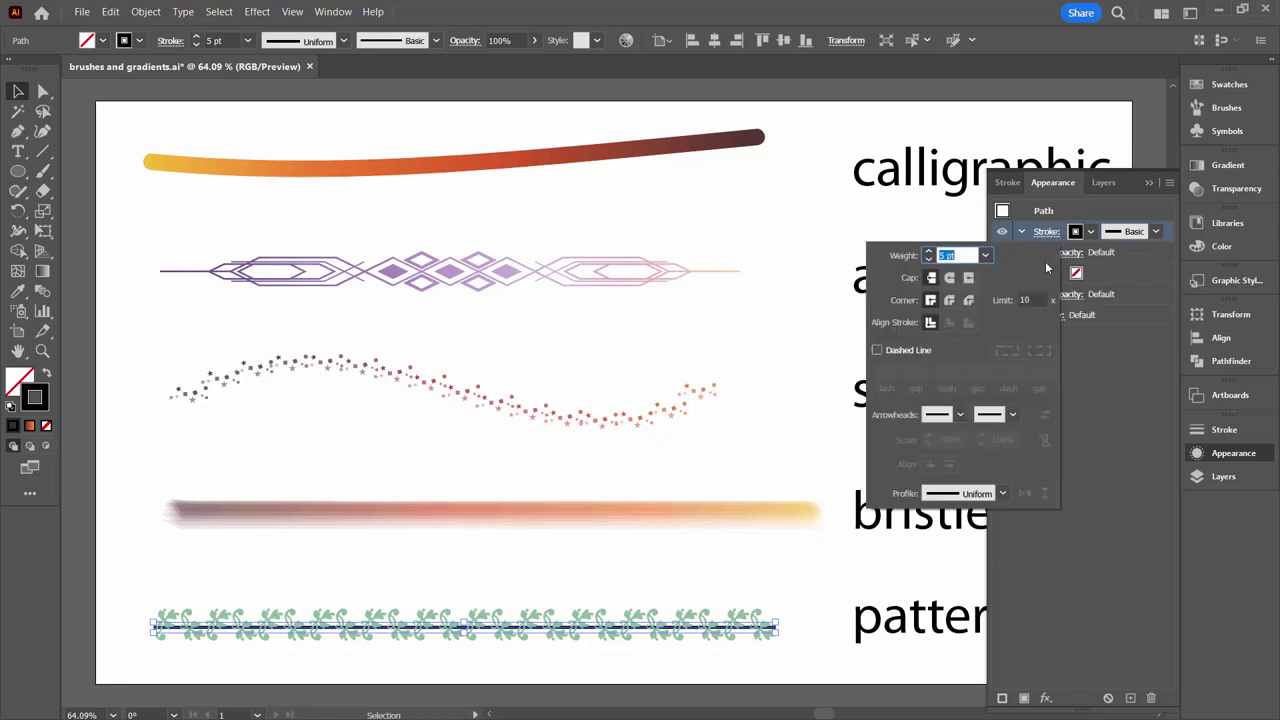
{"action": "left_click_drag", "start_coordinate": [928, 256], "coordinate": [928, 256]}
{"action": "left_click", "coordinate": [968, 277]}
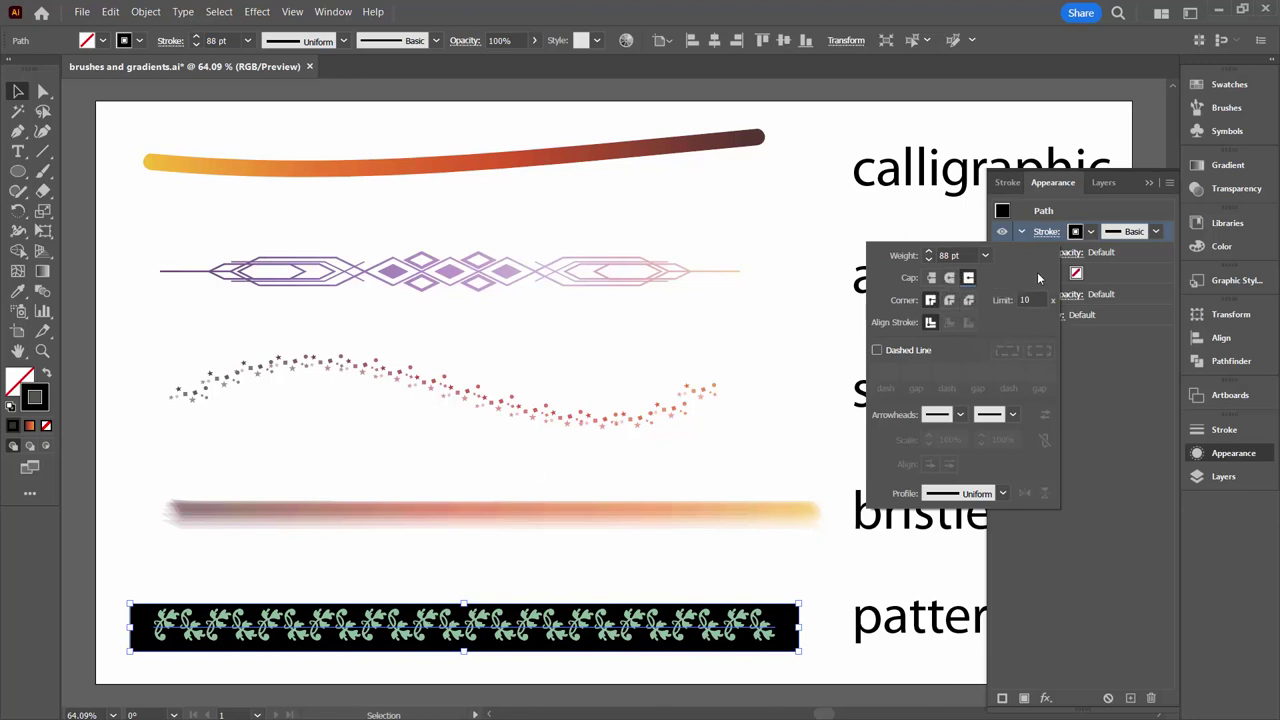
- Colour the black bar's stroke with the brown-orange gradient swatch
{"action": "left_click", "coordinate": [1090, 232]}
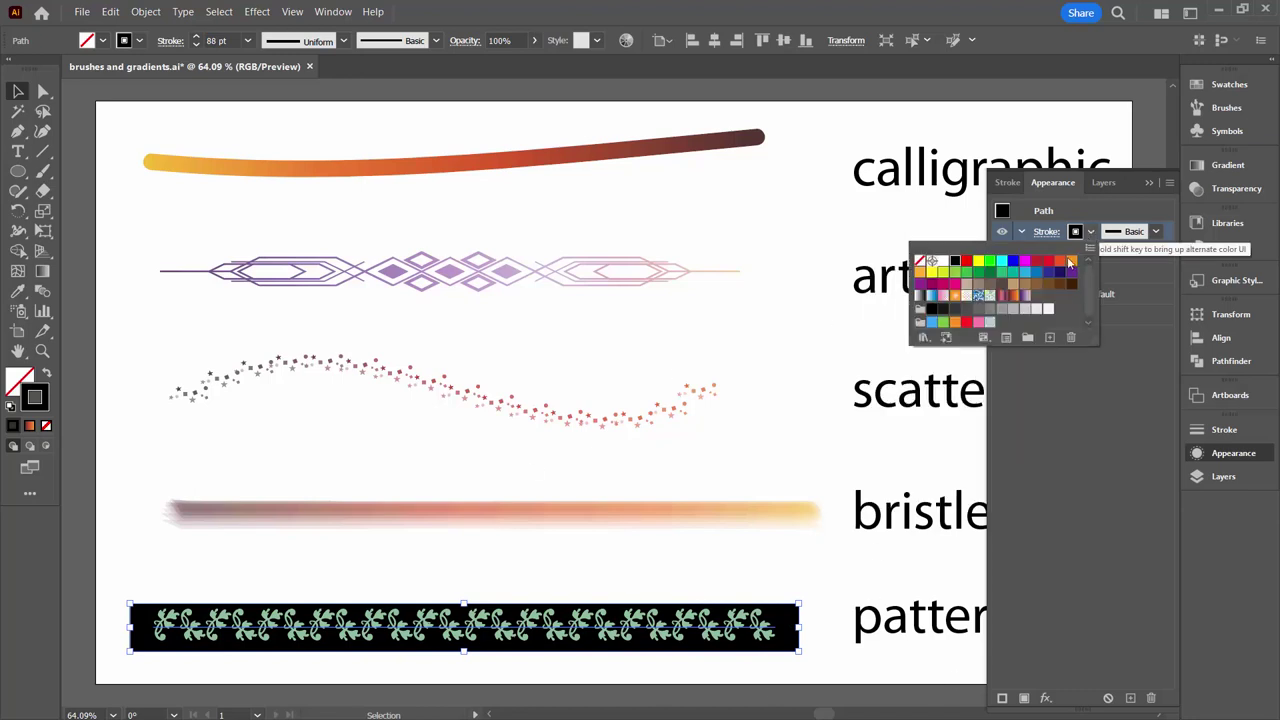
{"action": "left_click", "coordinate": [1013, 297]}
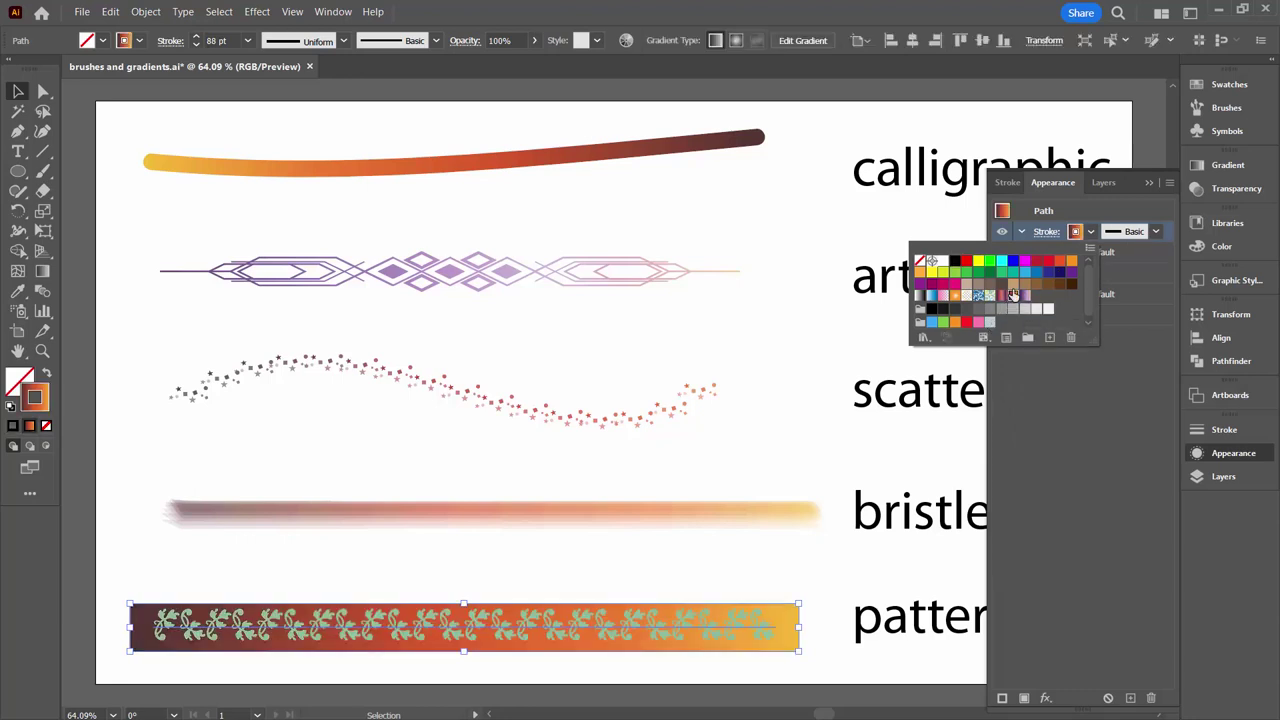
{"action": "left_click", "coordinate": [120, 579]}
- Mask the gradient bar with the pattern line, with Invert Mask turned off
{"action": "left_click_drag", "start_coordinate": [120, 574], "coordinate": [300, 658]}
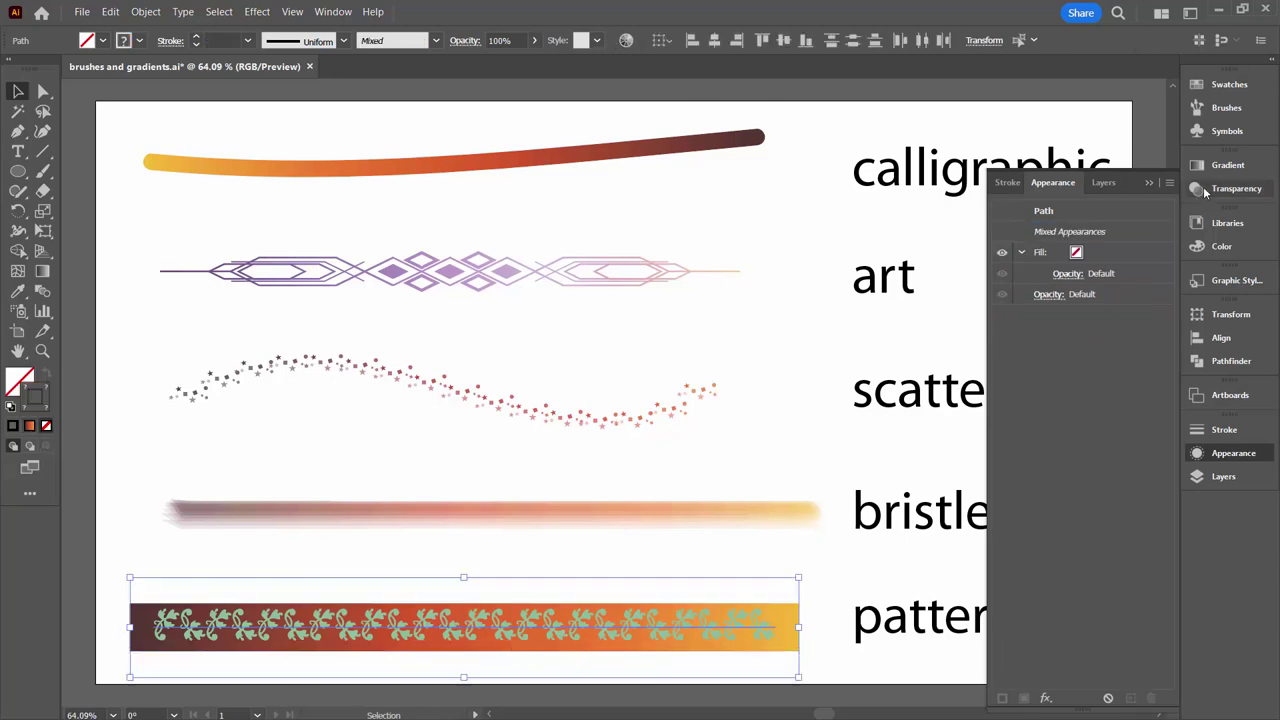
{"action": "left_click", "coordinate": [1234, 188]}
{"action": "left_click", "coordinate": [1137, 211]}
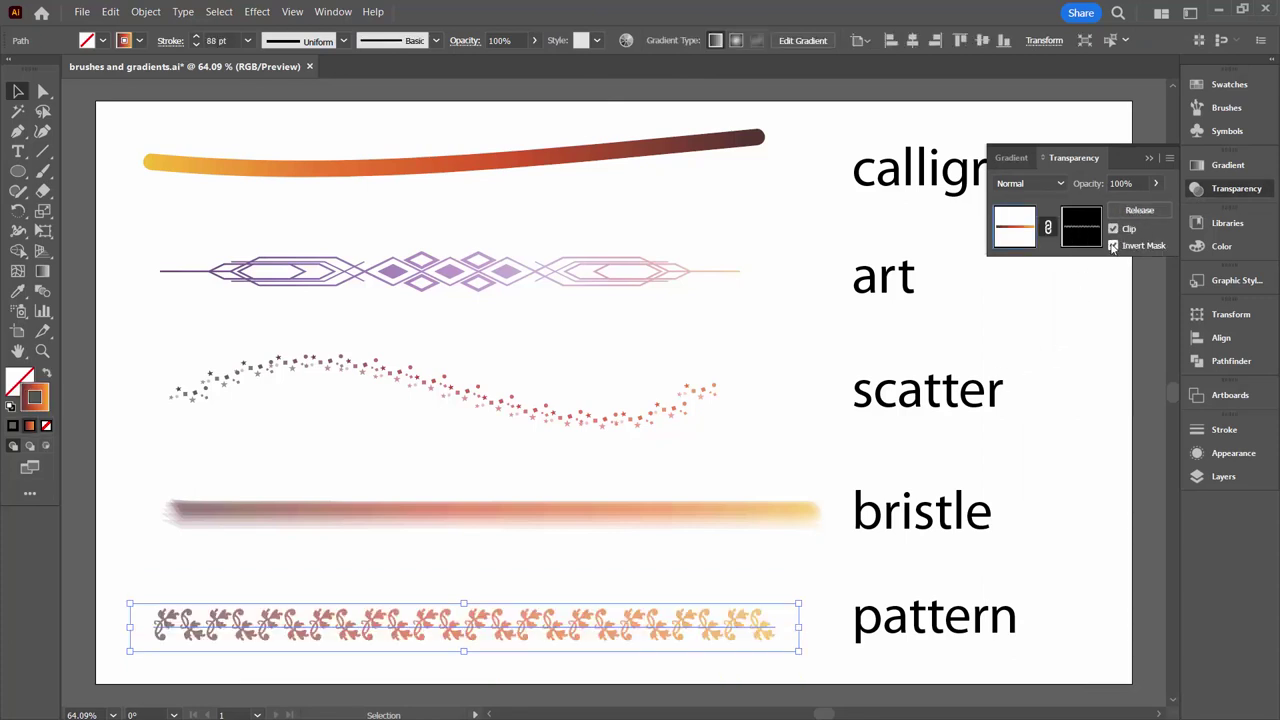
{"action": "left_click", "coordinate": [1113, 246]}
{"action": "left_click", "coordinate": [1150, 158]}
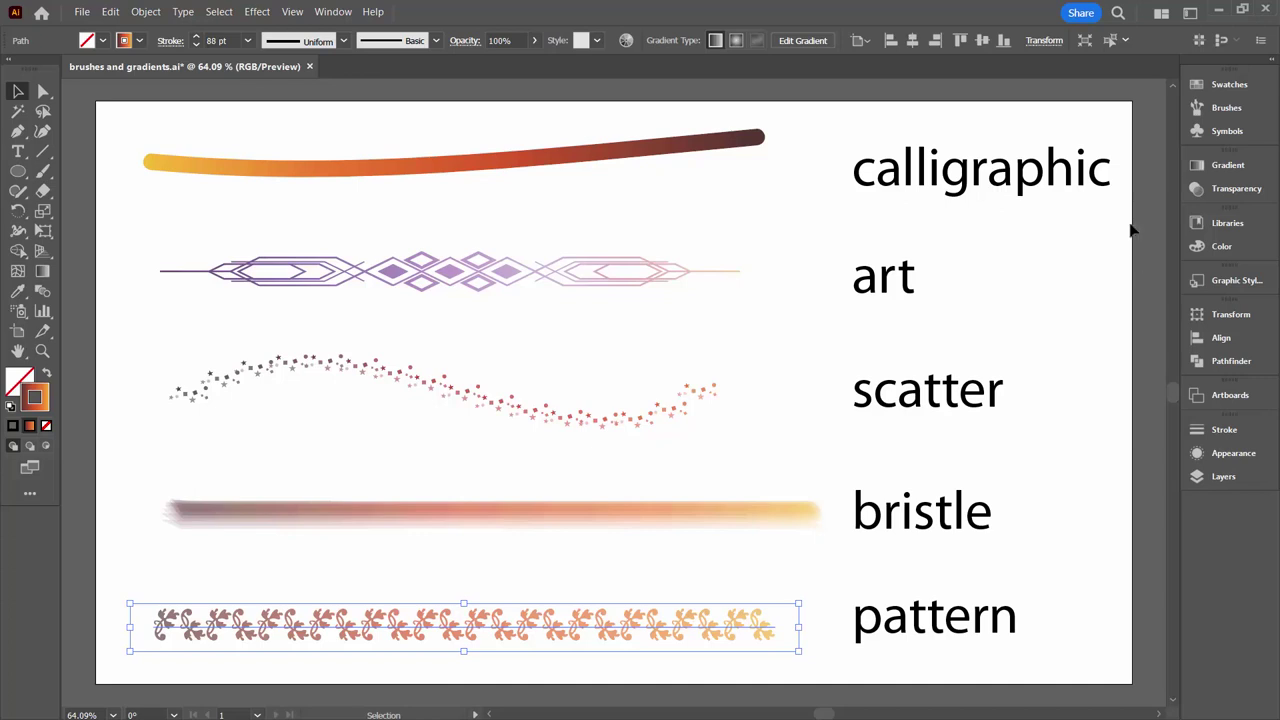
{"action": "left_click", "coordinate": [1200, 188]}
{"action": "left_click", "coordinate": [1072, 228]}
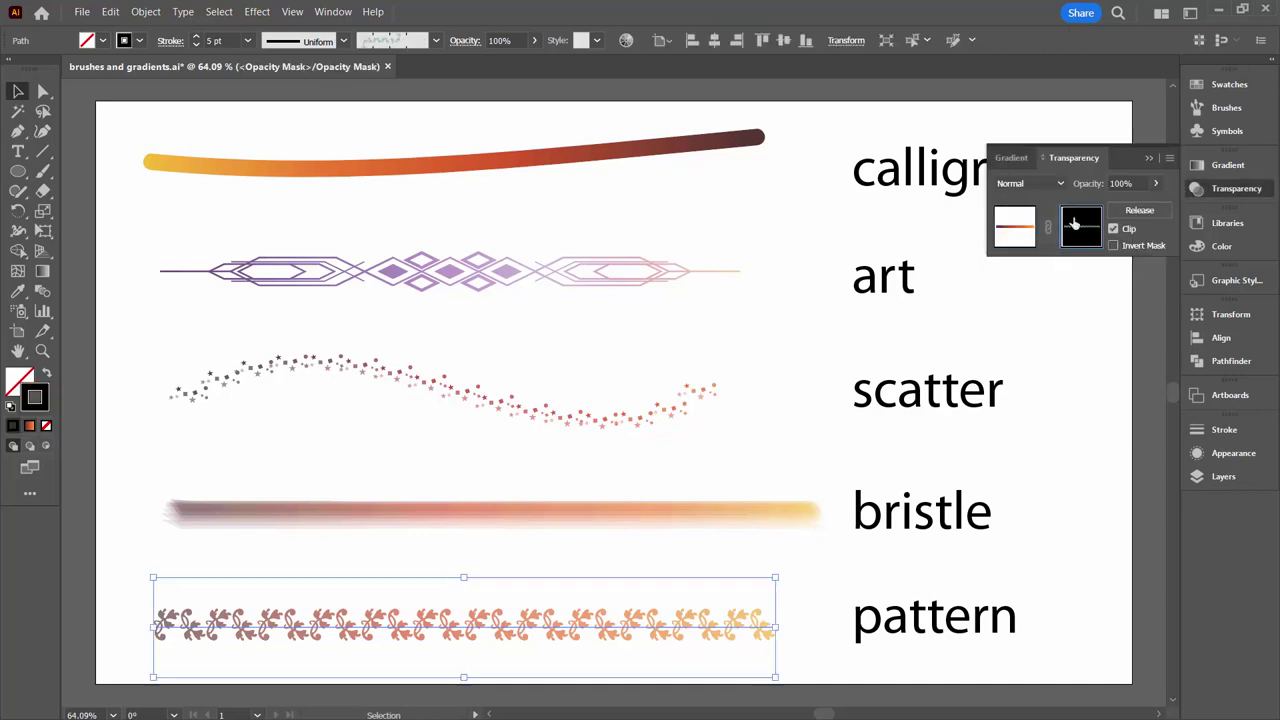
{"action": "left_click", "coordinate": [1006, 232]}
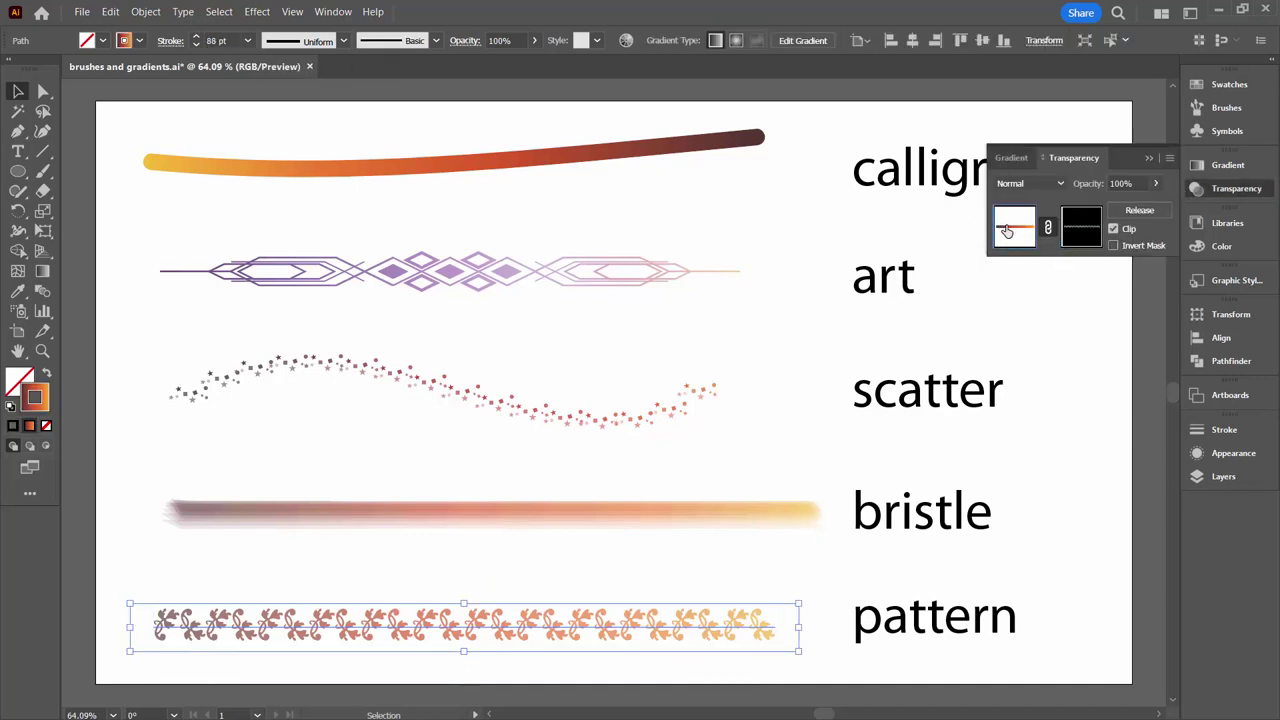
{"action": "left_click", "coordinate": [1150, 159]}
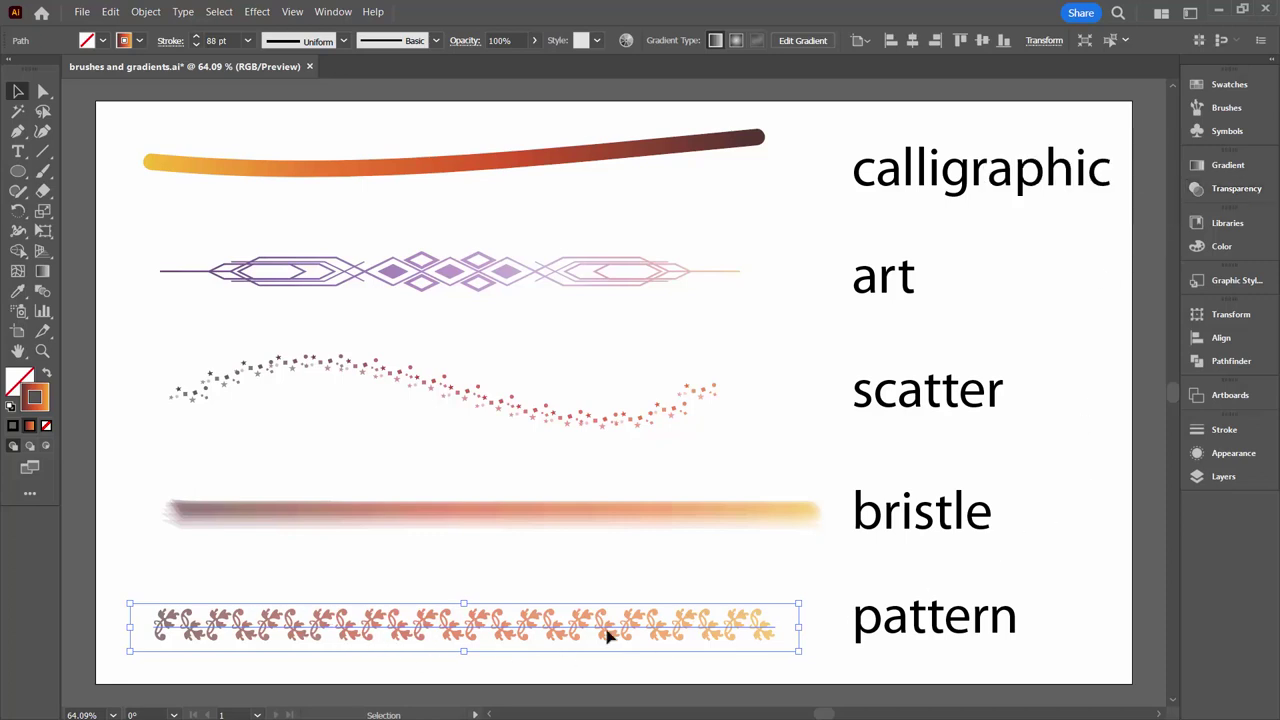
- Set the gradient bar's stroke gradient angle to 90°, then deselect
{"action": "left_click", "coordinate": [1233, 455]}
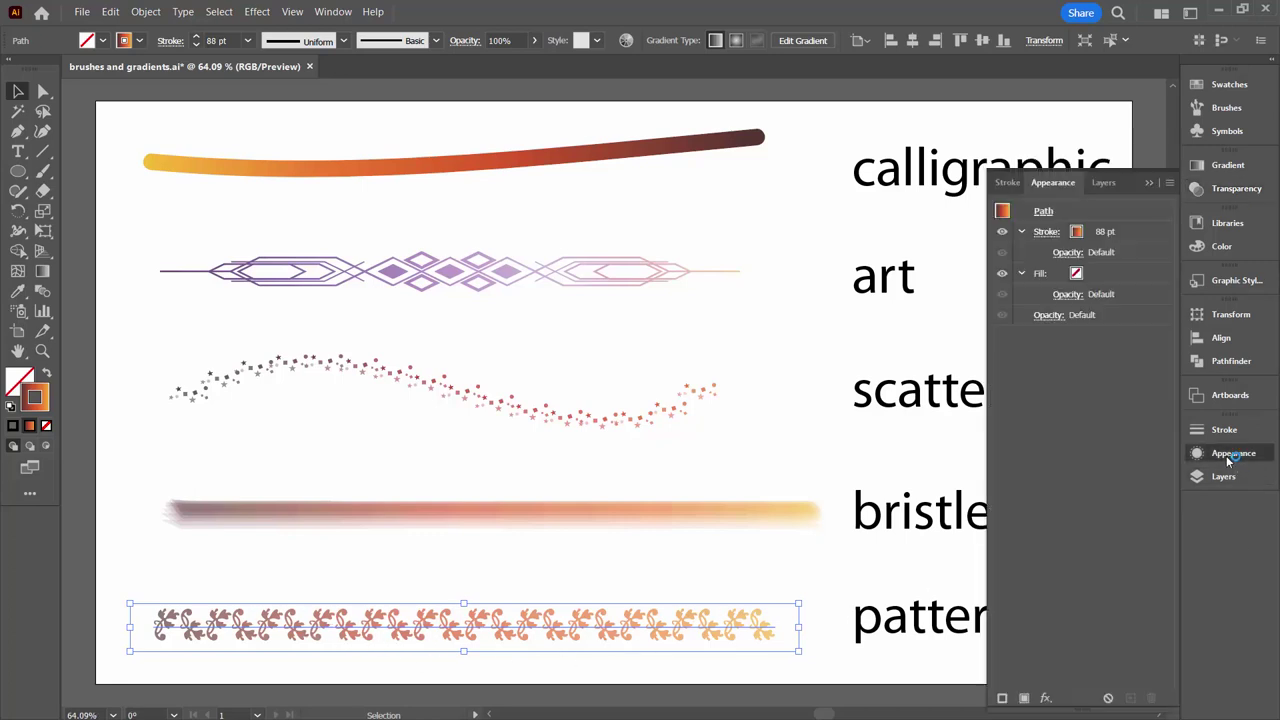
{"action": "left_click", "coordinate": [1140, 235]}
{"action": "left_click", "coordinate": [1230, 166]}
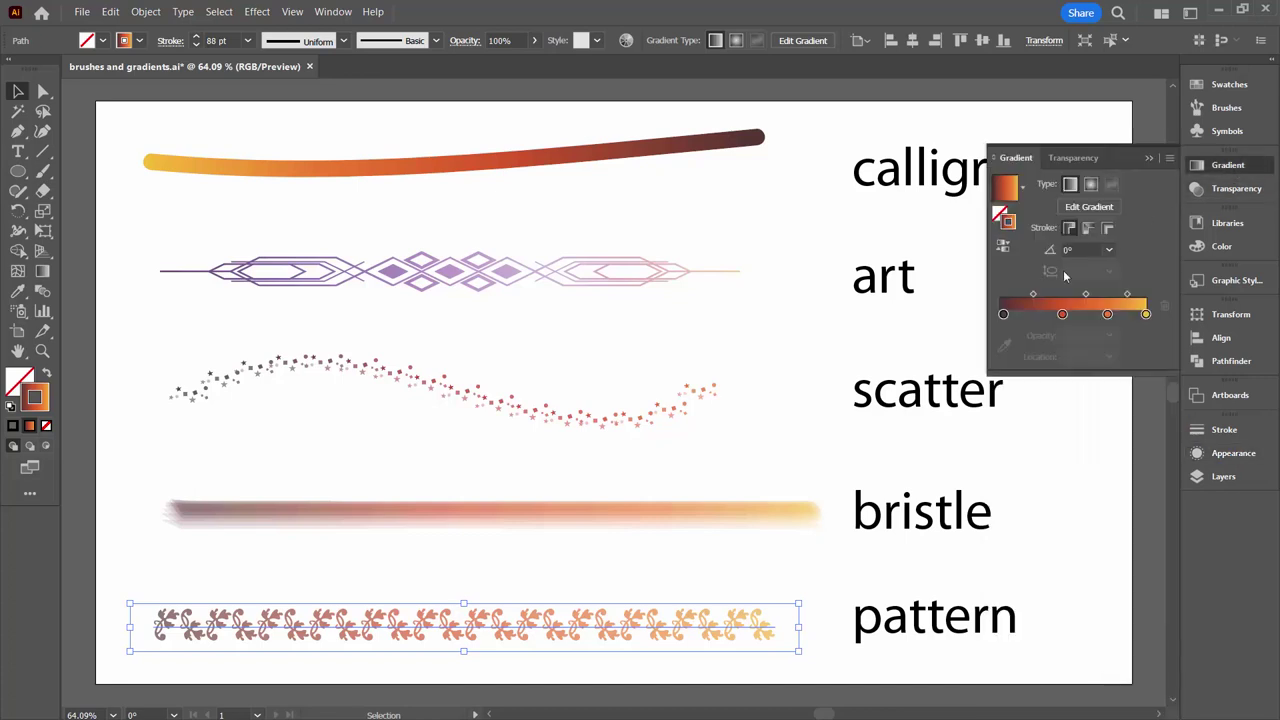
{"action": "left_click", "coordinate": [1109, 249]}
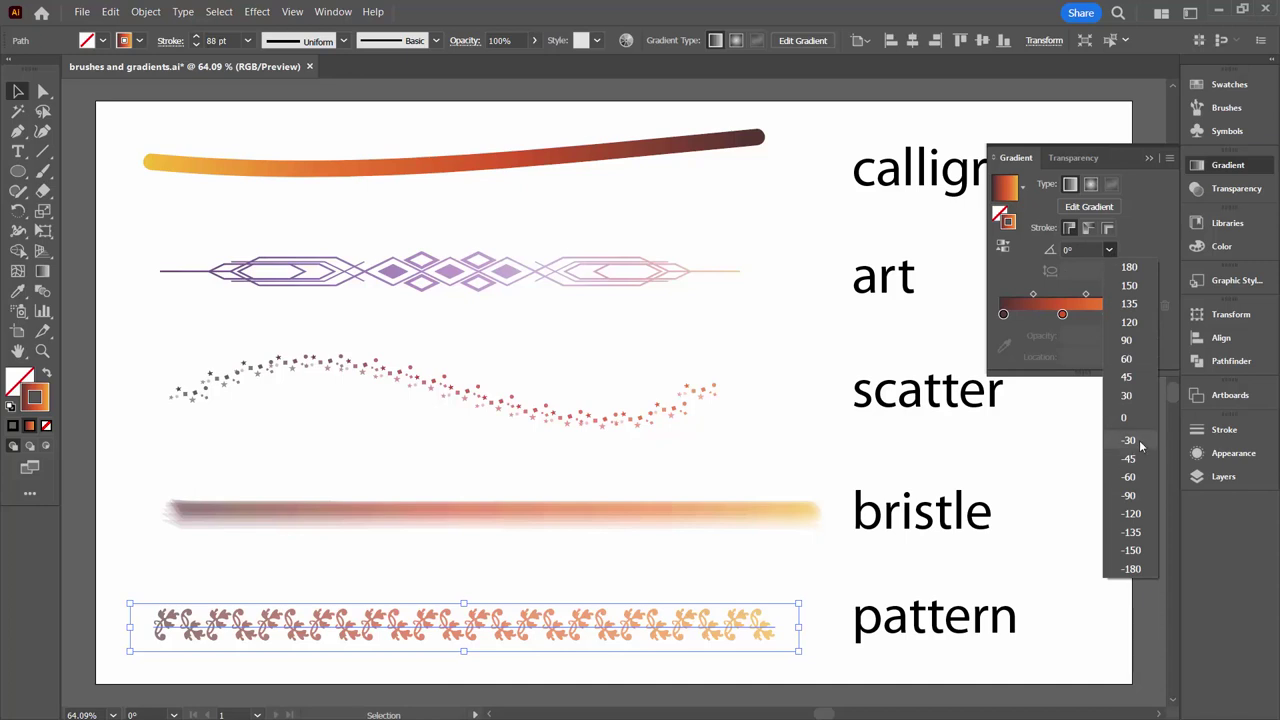
{"action": "left_click", "coordinate": [1134, 343]}
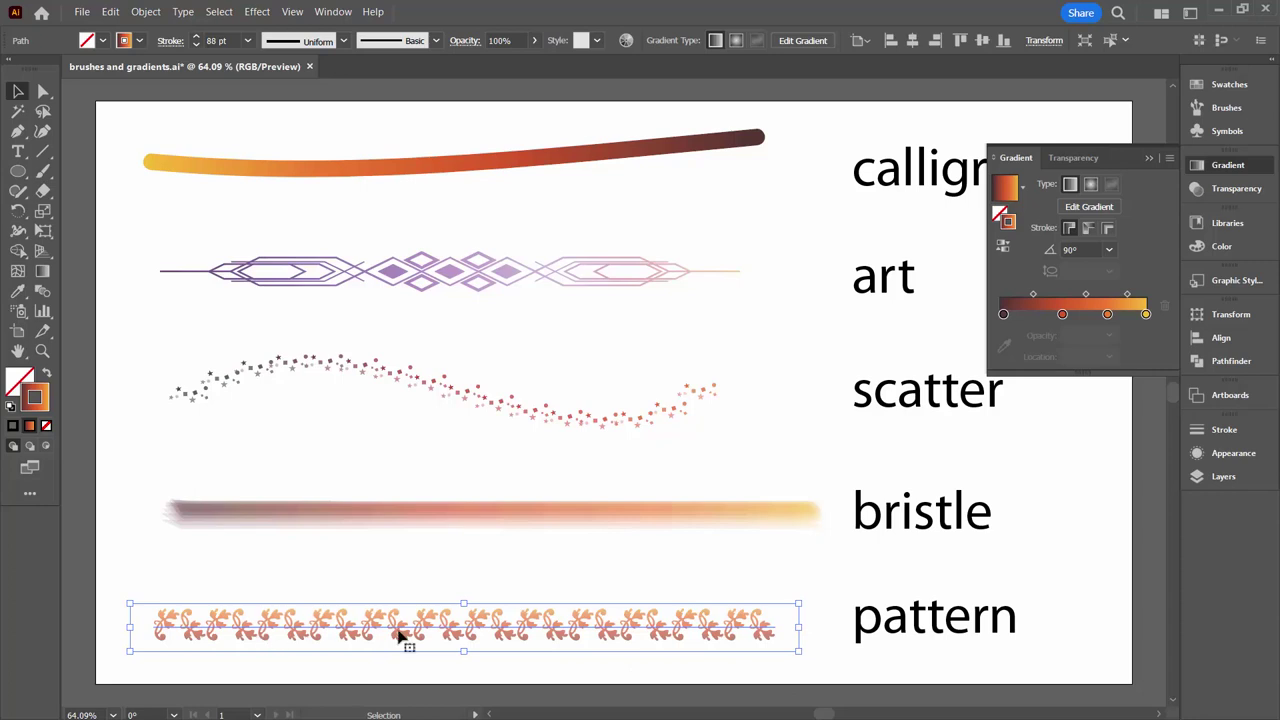
{"action": "left_click", "coordinate": [1090, 655]}
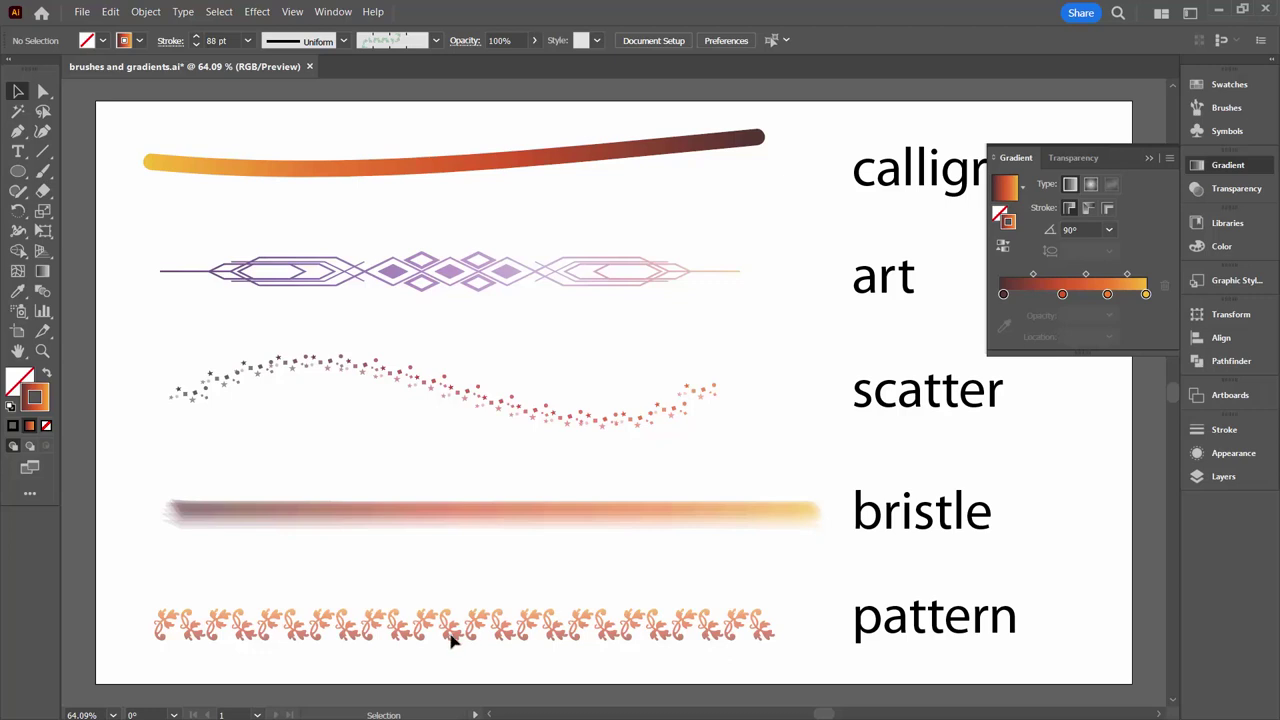
- Collapse the Gradient panel to reveal the full artboard
{"action": "left_click", "coordinate": [1149, 158]}
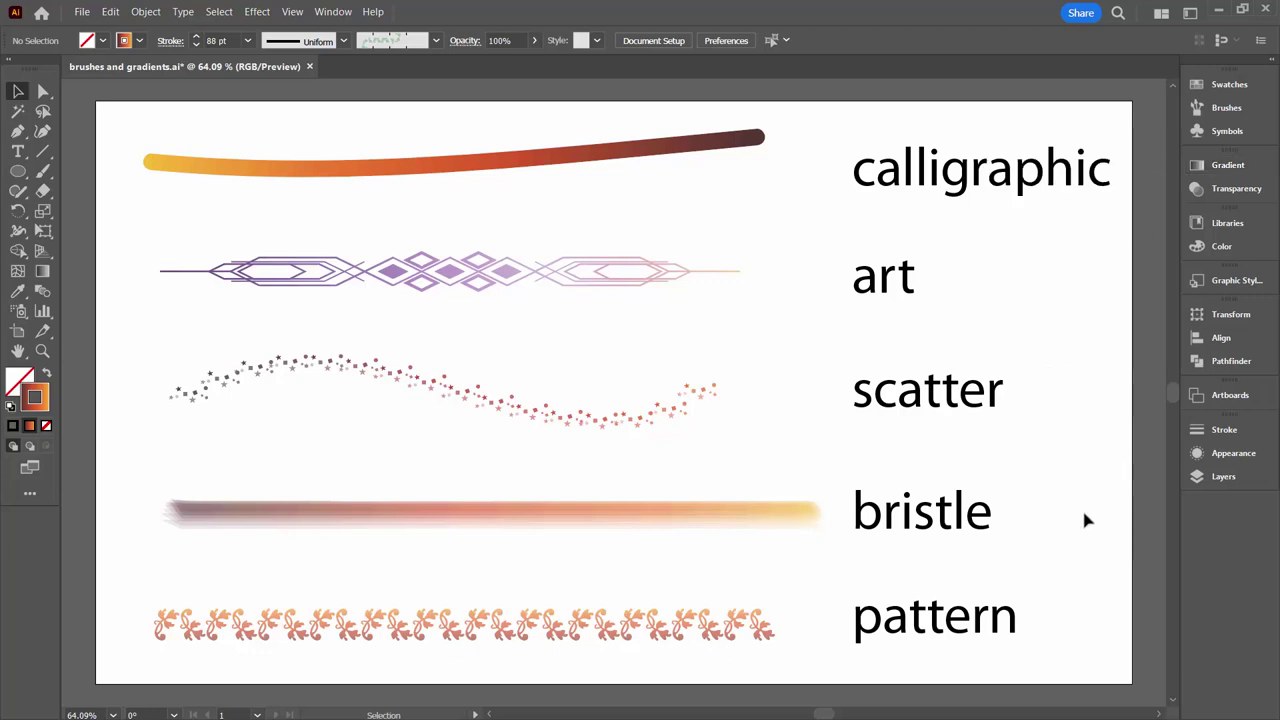